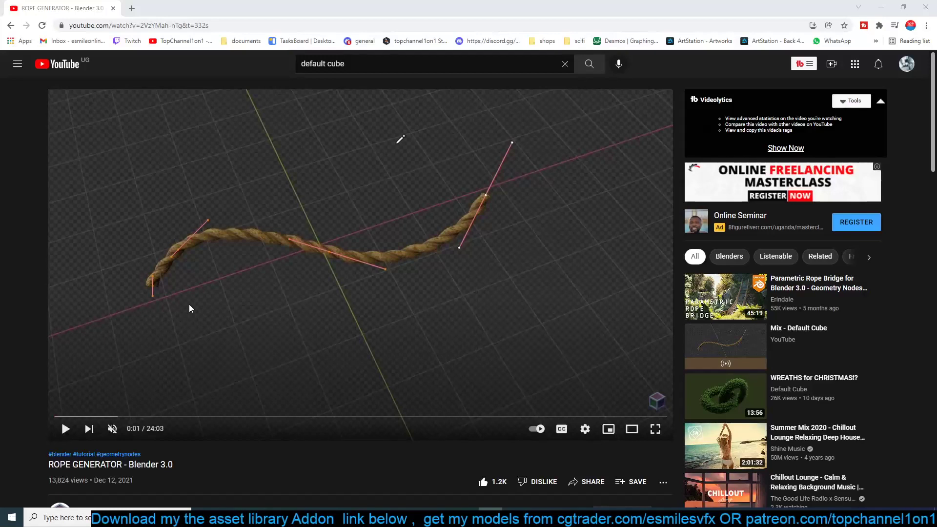
pyautogui.click(189, 305)
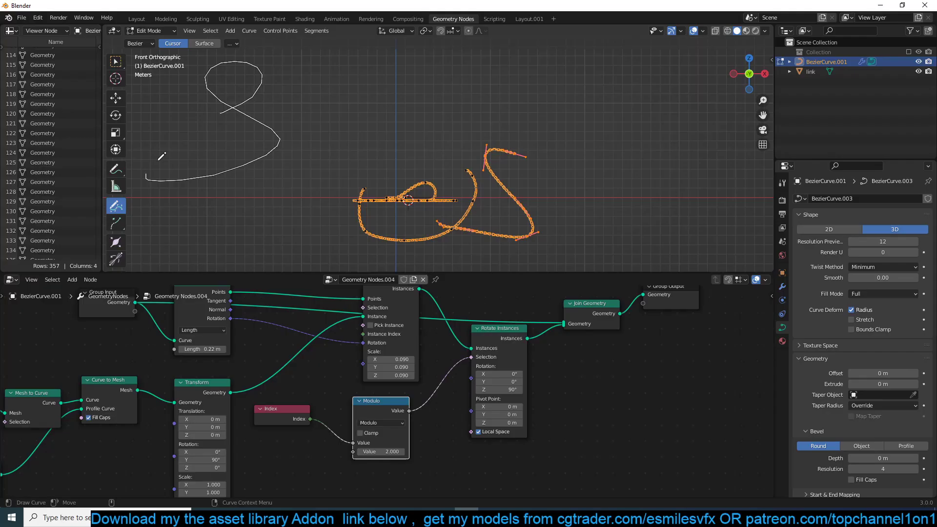
# - Finish the large letter S and handwrite "ubscr" plus the following strokes beside it as freehand chain curves in the front view
pyautogui.moveTo(157, 153); pyautogui.dragTo(211, 155)
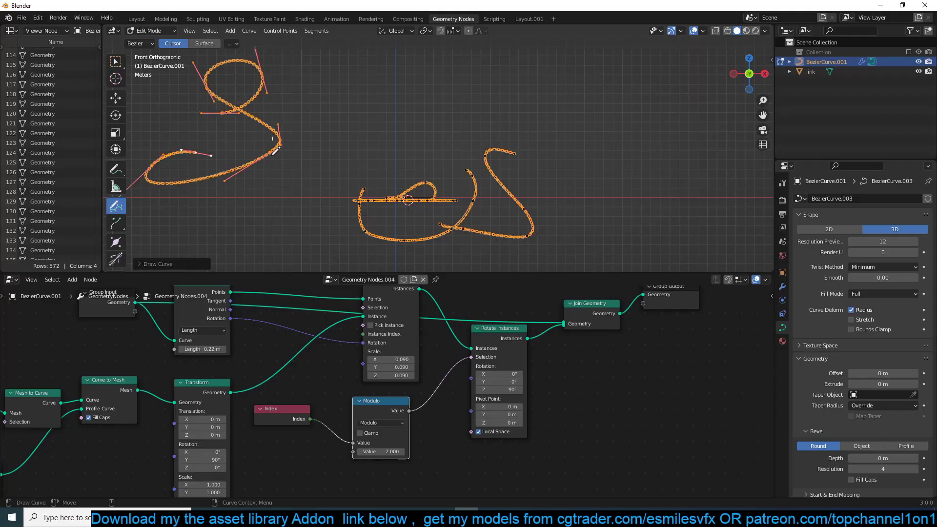
pyautogui.moveTo(274, 150); pyautogui.dragTo(319, 111)
pyautogui.moveTo(344, 74); pyautogui.dragTo(376, 143)
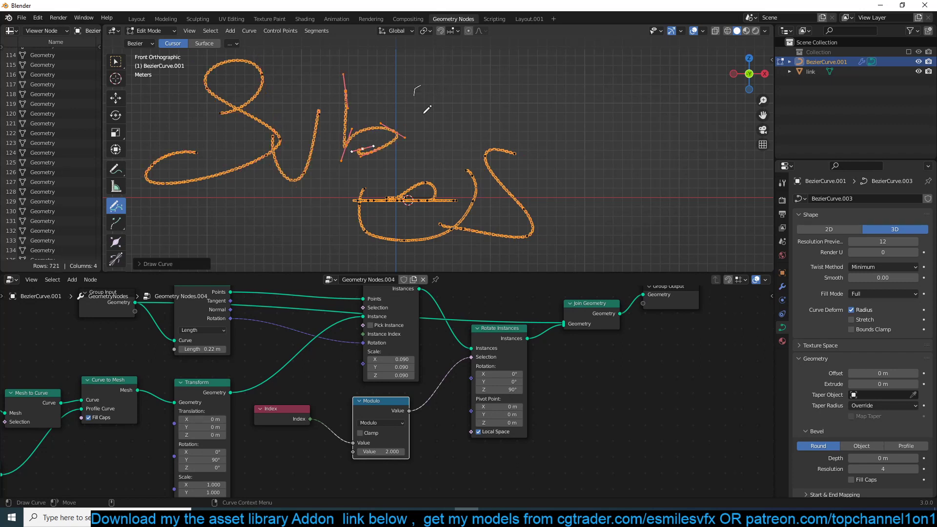
pyautogui.moveTo(427, 110); pyautogui.dragTo(431, 155)
pyautogui.moveTo(505, 80)
pyautogui.mouseDown()
pyautogui.moveTo(567, 152)
pyautogui.moveTo(607, 81)
pyautogui.moveTo(621, 145)
pyautogui.mouseUp()
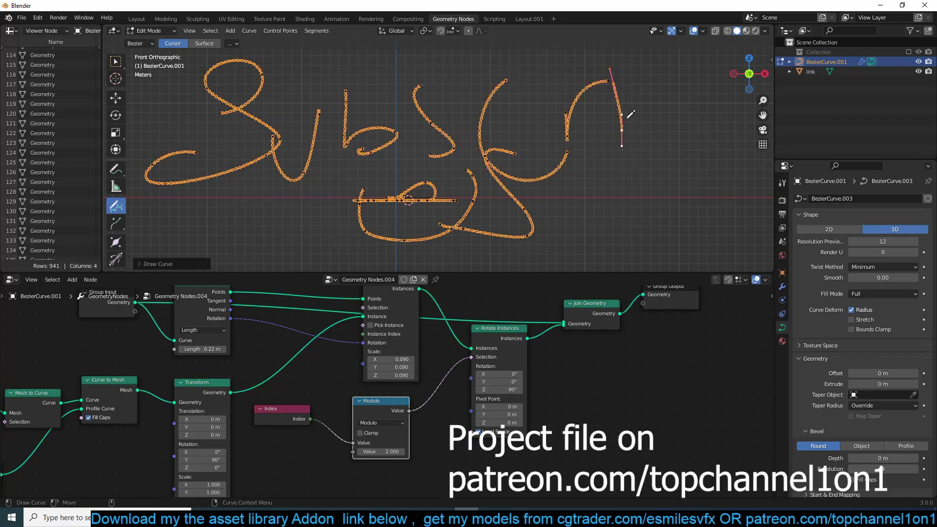
pyautogui.moveTo(651, 116); pyautogui.dragTo(680, 140)
pyautogui.moveTo(602, 115); pyautogui.dragTo(702, 105)
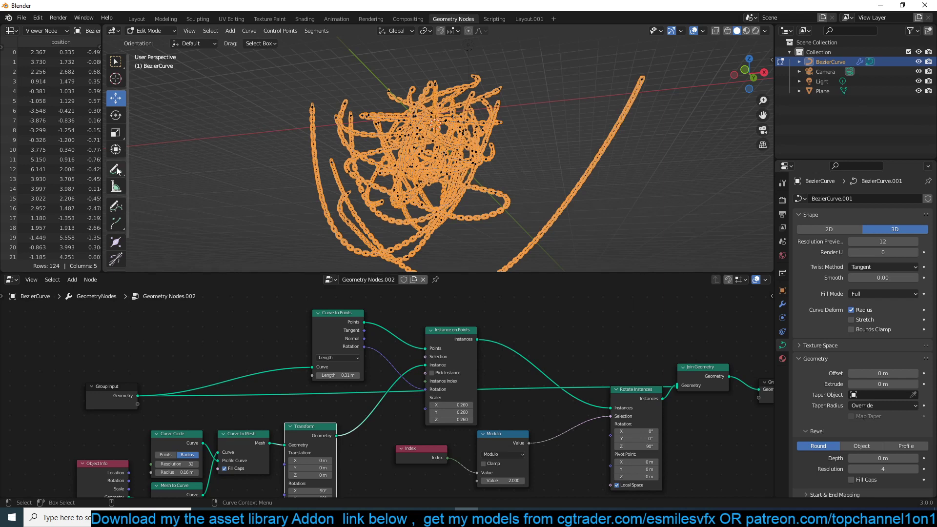
# - Draw several freehand strokes with the Draw tool through and around the tangled chain curve
pyautogui.click(116, 206)
pyautogui.moveTo(283, 112)
pyautogui.mouseDown()
pyautogui.moveTo(269, 146)
pyautogui.moveTo(355, 93)
pyautogui.mouseUp()
pyautogui.moveTo(541, 64); pyautogui.dragTo(484, 243)
pyautogui.moveTo(616, 192); pyautogui.dragTo(558, 223, button='middle')
pyautogui.moveTo(566, 217); pyautogui.dragTo(601, 96)
# - Hide the viewport overlays and draw more long freehand chain strokes across the tangle from several viewing angles
pyautogui.click(694, 30)
pyautogui.moveTo(625, 111); pyautogui.dragTo(672, 88, button='middle')
pyautogui.moveTo(673, 88)
pyautogui.mouseDown()
pyautogui.moveTo(436, 148)
pyautogui.moveTo(536, 138)
pyautogui.mouseUp()
pyautogui.moveTo(536, 138); pyautogui.dragTo(498, 111, button='middle')
pyautogui.moveTo(499, 112)
pyautogui.mouseDown()
pyautogui.moveTo(433, 223)
pyautogui.moveTo(429, 135)
pyautogui.mouseUp()
pyautogui.moveTo(283, 95); pyautogui.dragTo(476, 123, button='middle')
pyautogui.moveTo(465, 70)
pyautogui.mouseDown()
pyautogui.moveTo(658, 297)
pyautogui.moveTo(524, 126)
pyautogui.mouseUp()
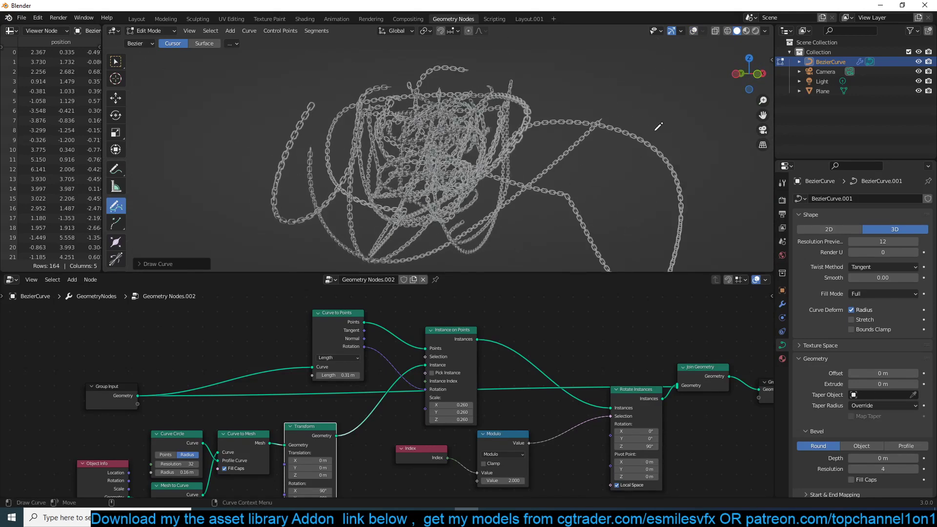
pyautogui.moveTo(686, 86)
pyautogui.mouseDown()
pyautogui.moveTo(518, 198)
pyautogui.moveTo(472, 213)
pyautogui.mouseUp()
pyautogui.moveTo(316, 210)
pyautogui.mouseDown()
pyautogui.moveTo(248, 158)
pyautogui.moveTo(146, 211)
pyautogui.moveTo(318, 219)
pyautogui.mouseUp()
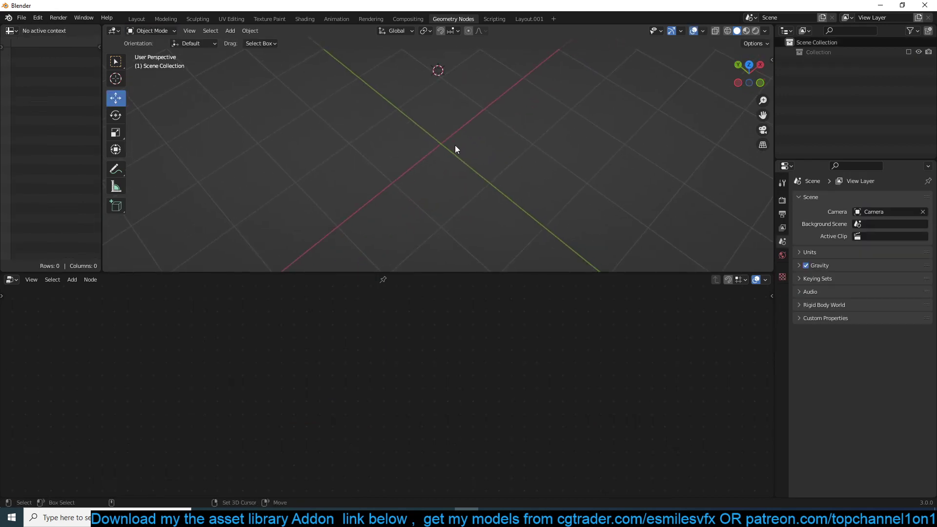
# - Add a mesh plane and clear its location so it sits at the world origin
pyautogui.hotkey('shift', 'a')
pyautogui.click(488, 145)
pyautogui.hotkey('alt', 'g')
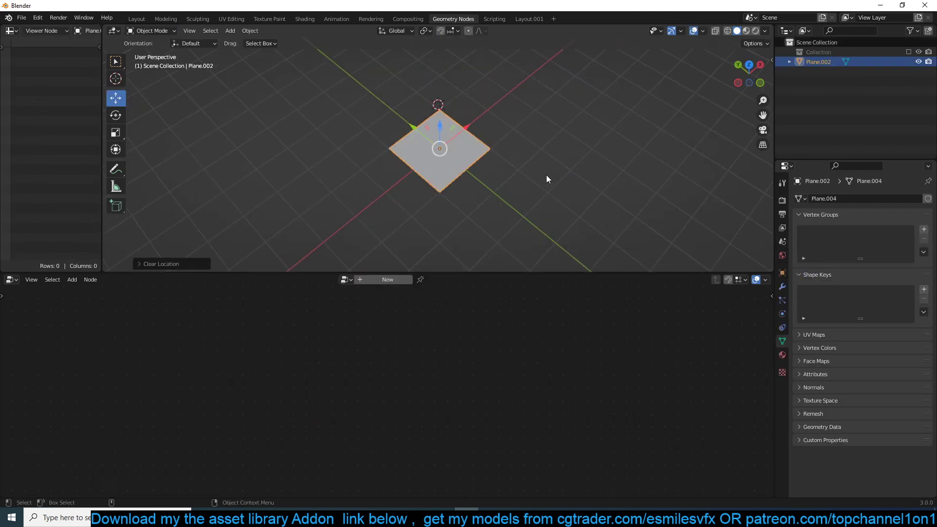
# - Stretch the plane along the X axis to about 1.5 times its width in top view
pyautogui.press('KP_7')
pyautogui.press('s')
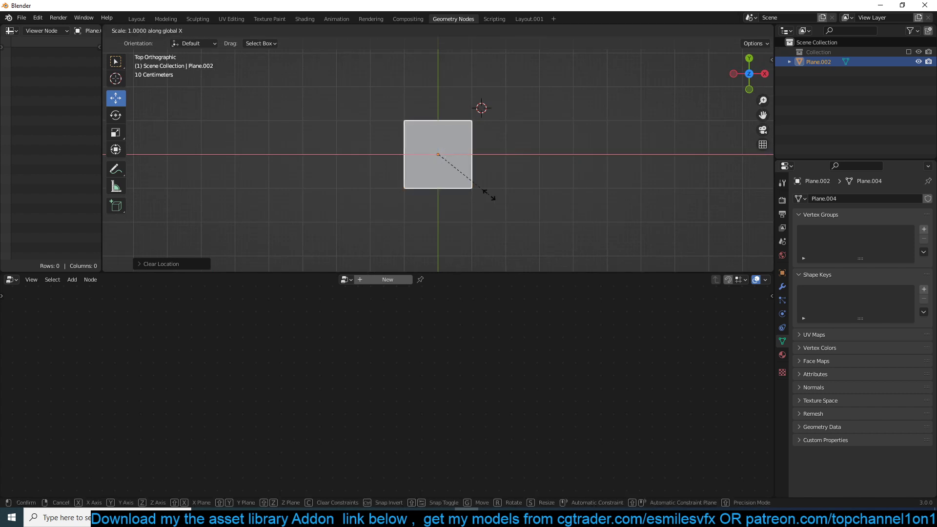
pyautogui.press('x')
pyautogui.click(522, 194)
# - Round the plane's four corners with a vertex bevel about 0.78 m wide using 7 segments, and return to Object Mode
pyautogui.moveTo(523, 195); pyautogui.dragTo(496, 153, button='middle')
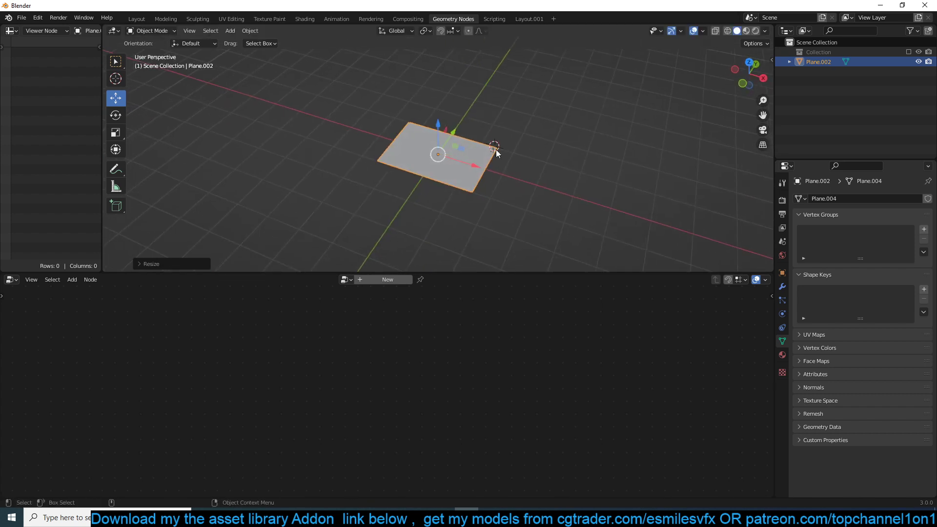
pyautogui.scroll(5, 496, 157)
pyautogui.press('Tab')
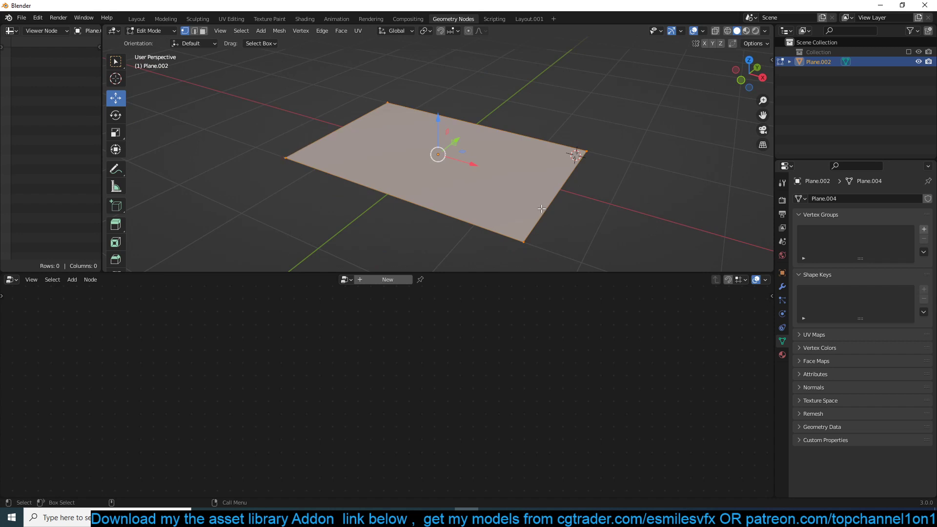
pyautogui.press('ctrl')
pyautogui.hotkey('ctrl', 'shift', 'b')
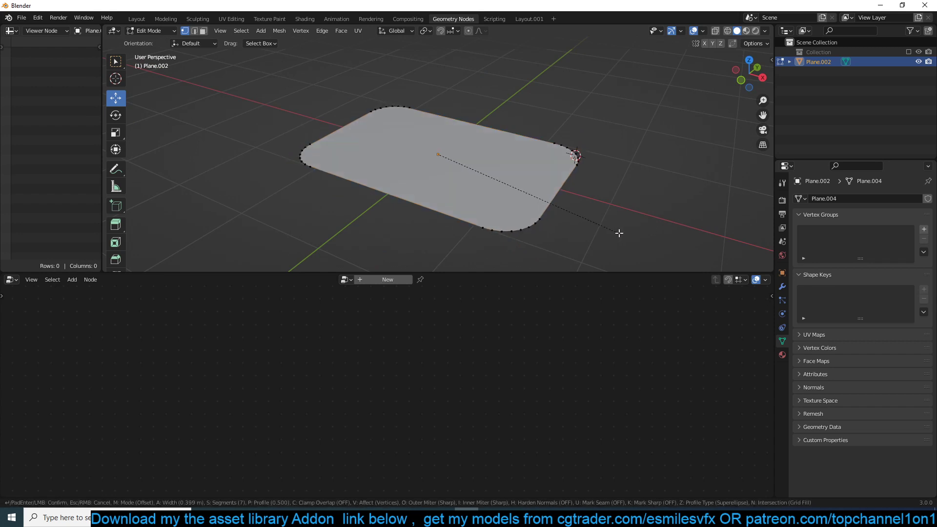
pyautogui.click(650, 229)
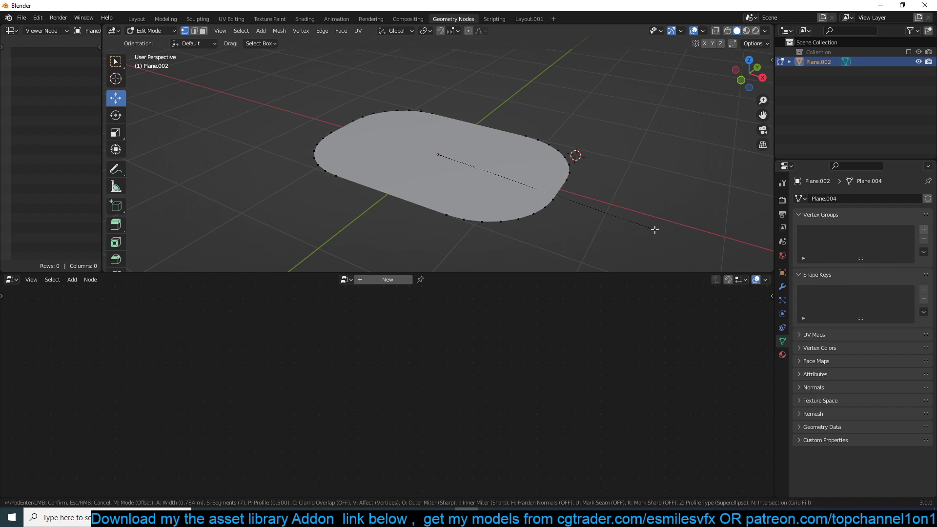
pyautogui.press('Tab')
# - Move the rounded plane away from the origin and rename it "link"
pyautogui.scroll(-4, 596, 219)
pyautogui.moveTo(470, 155); pyautogui.dragTo(618, 125)
pyautogui.doubleClick(830, 63)
pyautogui.write('link')
pyautogui.press('Return')
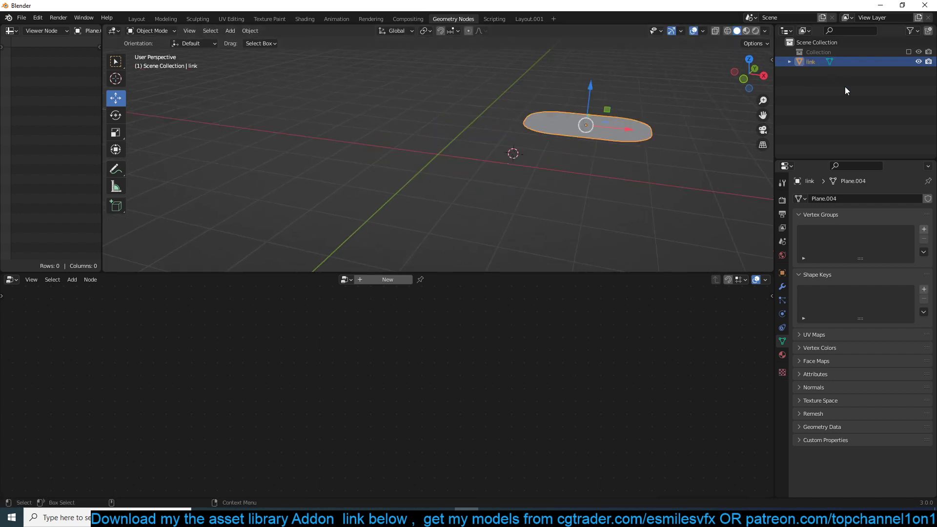
# - Add a Bezier curve and clear its location to the world origin
pyautogui.click(567, 154)
pyautogui.moveTo(567, 154); pyautogui.dragTo(472, 156, button='middle')
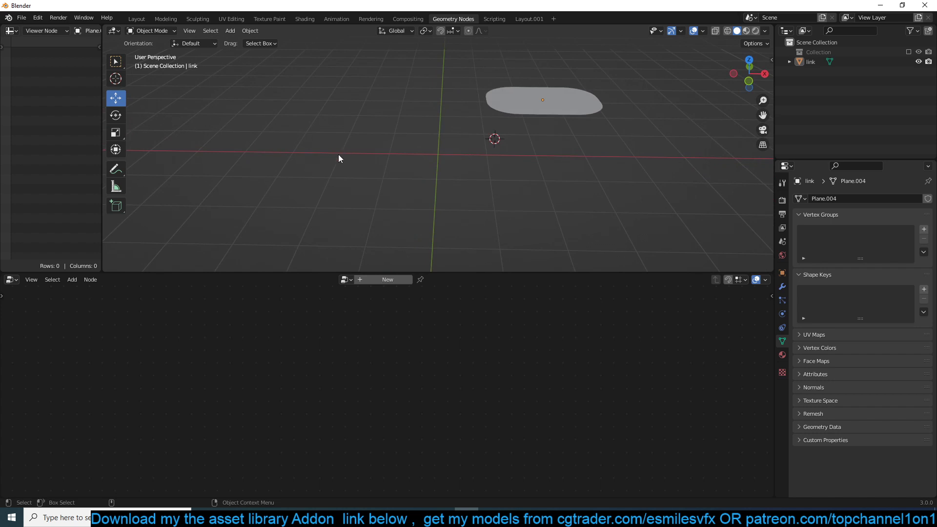
pyautogui.hotkey('shift', 'a')
pyautogui.moveTo(337, 168)
pyautogui.click(395, 165)
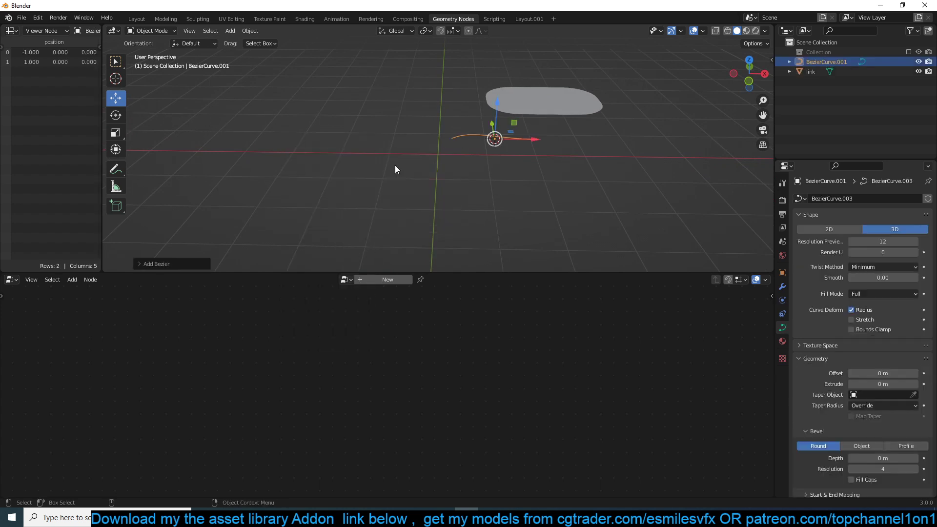
pyautogui.hotkey('alt', 'g')
# - Create a new geometry node tree on the Bezier curve and space the Group Input and Group Output nodes apart
pyautogui.moveTo(522, 148); pyautogui.dragTo(492, 145, button='middle')
pyautogui.scroll(2, 459, 144)
pyautogui.scroll(1, 451, 141)
pyautogui.click(383, 280)
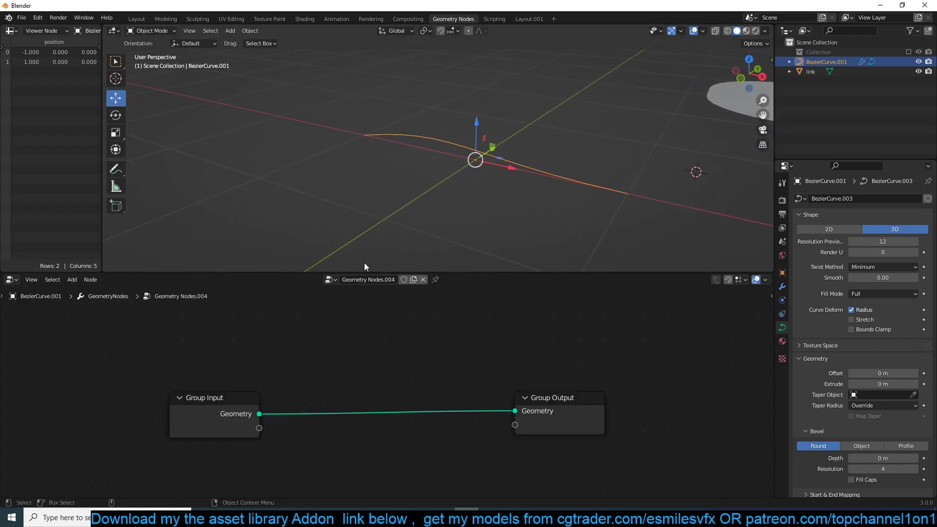
pyautogui.moveTo(320, 374); pyautogui.dragTo(343, 359, button='middle')
pyautogui.moveTo(244, 382); pyautogui.dragTo(149, 369)
pyautogui.moveTo(567, 401); pyautogui.dragTo(581, 381)
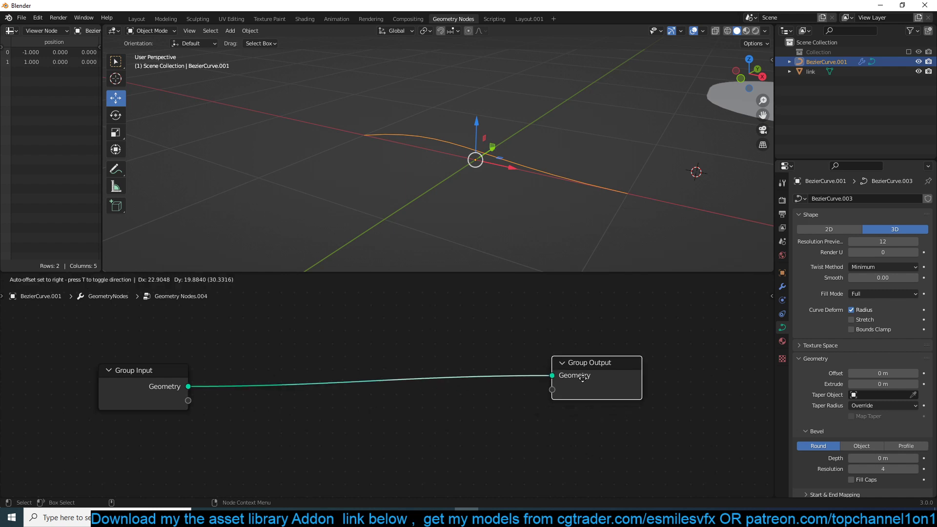
# - Bring the link object into the Bezier curve's node tree as an Object Info node and place it below Group Input
pyautogui.scroll(-4, 645, 96)
pyautogui.moveTo(645, 96); pyautogui.dragTo(579, 72, button='middle')
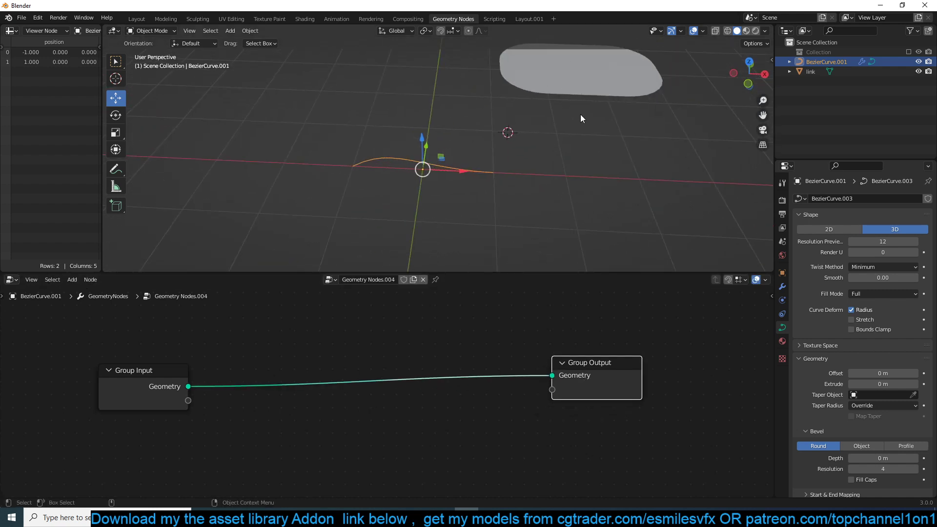
pyautogui.click(608, 92)
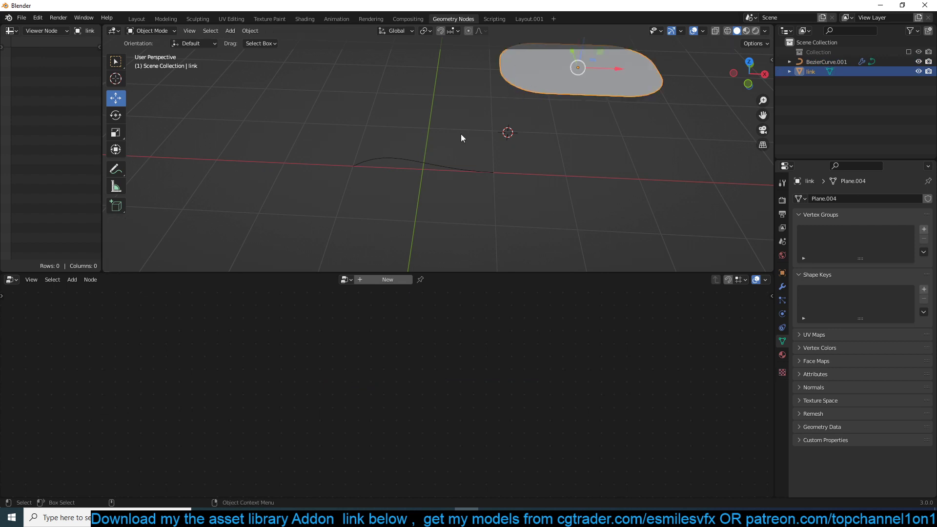
pyautogui.click(445, 160)
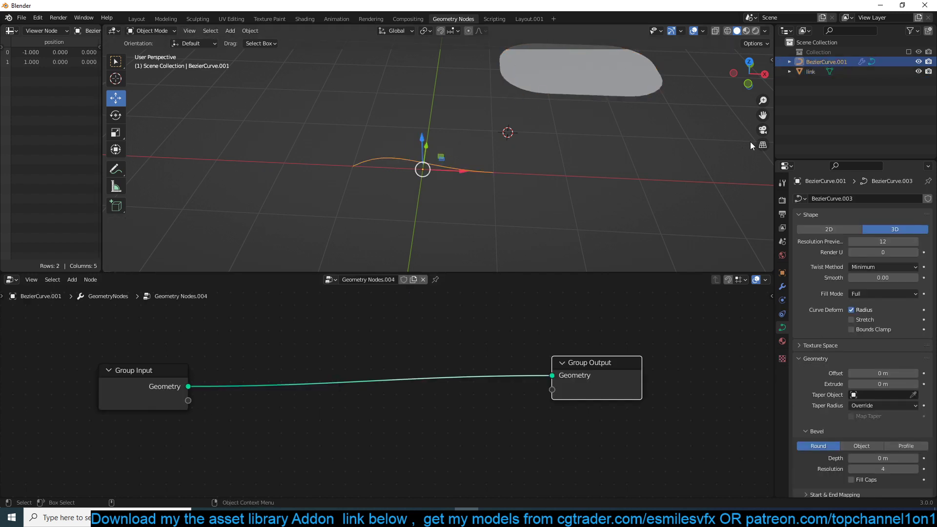
pyautogui.moveTo(811, 71); pyautogui.dragTo(347, 414)
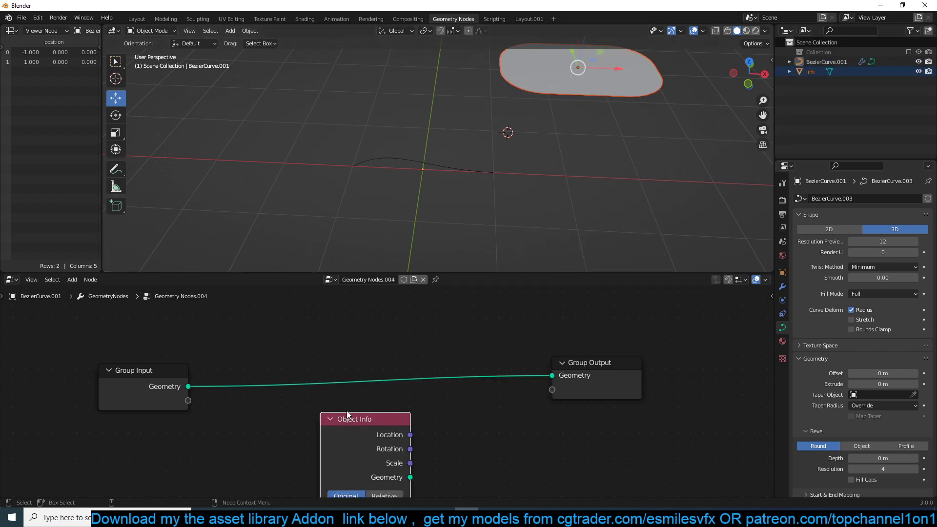
pyautogui.moveTo(364, 402); pyautogui.dragTo(443, 355, button='middle')
pyautogui.scroll(-2, 517, 388)
pyautogui.moveTo(440, 395); pyautogui.dragTo(262, 405)
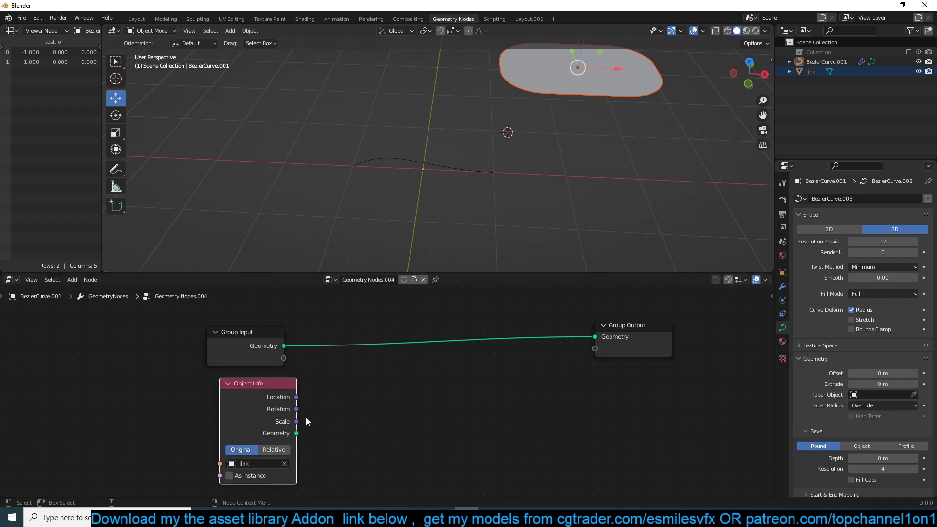
# - Connect the Object Info node's Geometry output to the Group Output's Geometry input
pyautogui.moveTo(307, 417); pyautogui.dragTo(333, 403, button='middle')
pyautogui.moveTo(322, 418); pyautogui.dragTo(621, 322)
pyautogui.moveTo(439, 195); pyautogui.dragTo(435, 160, button='middle')
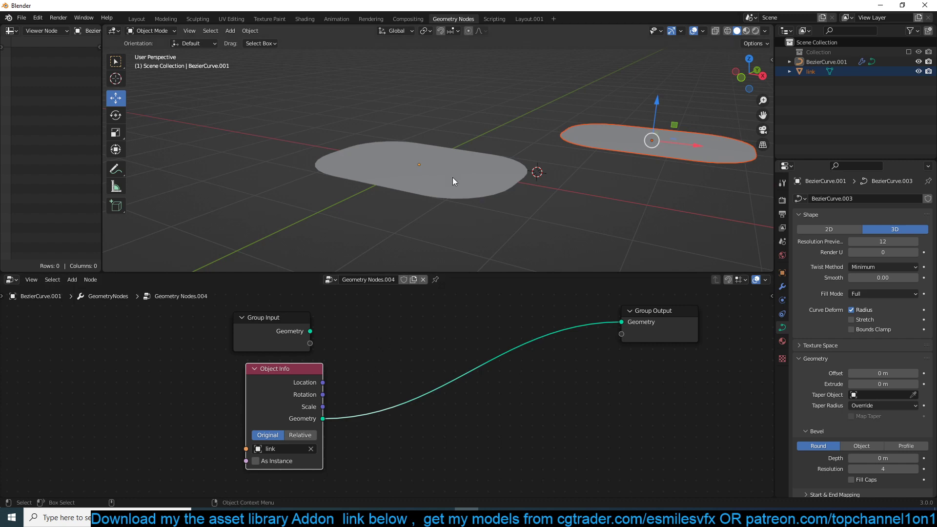
# - Insert a Mesh to Curve node on the connection between Object Info and Group Output
pyautogui.hotkey('shift', 'a')
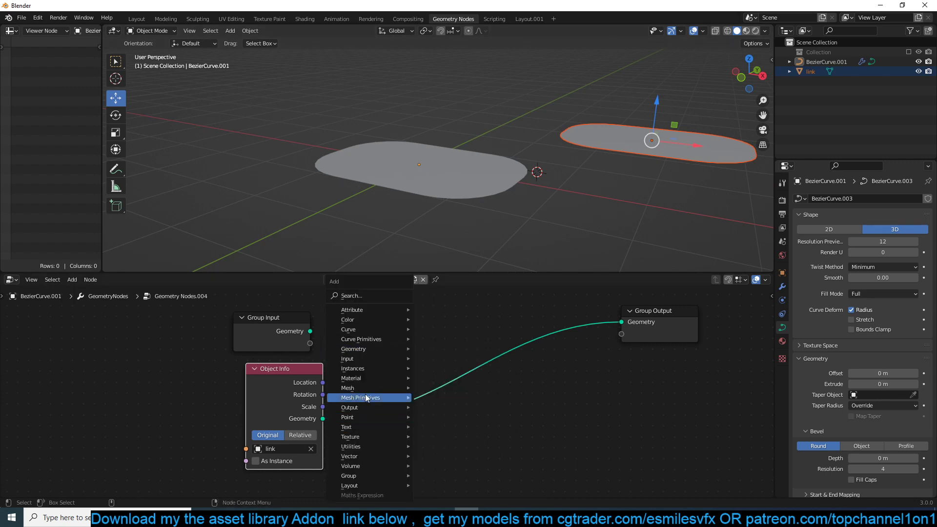
pyautogui.moveTo(370, 386)
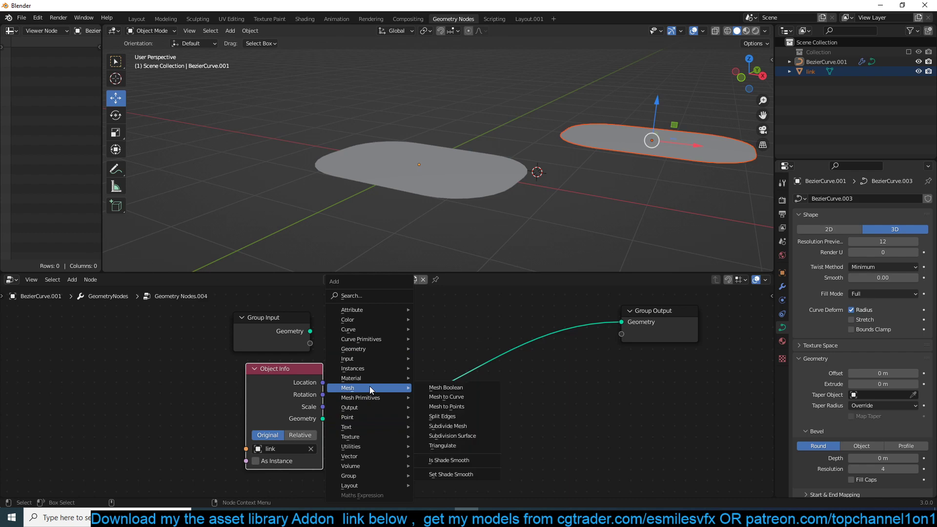
pyautogui.click(456, 397)
pyautogui.click(413, 355)
# - Compare the original curve with the link outline by switching the Group Output between Group Input and Mesh to Curve
pyautogui.moveTo(422, 145); pyautogui.dragTo(410, 164, button='middle')
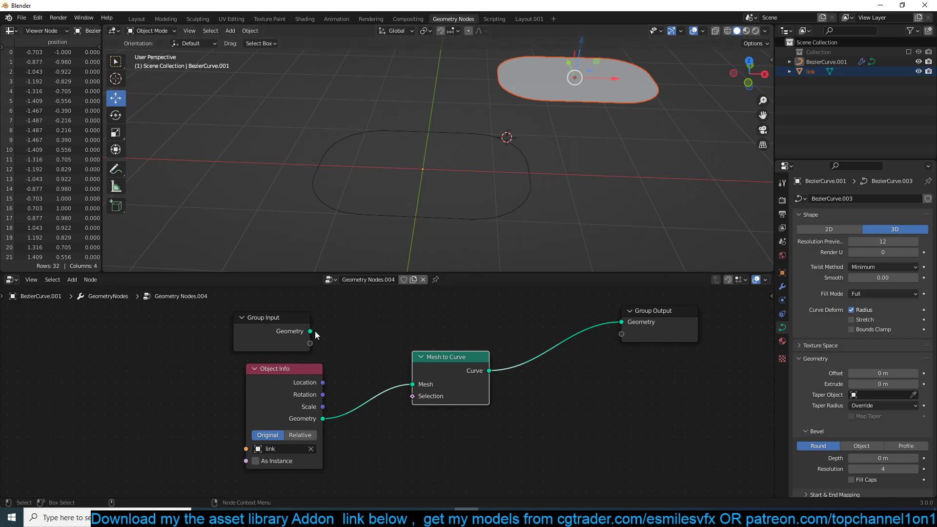
pyautogui.moveTo(316, 334); pyautogui.dragTo(621, 325)
pyautogui.moveTo(488, 372); pyautogui.dragTo(616, 326)
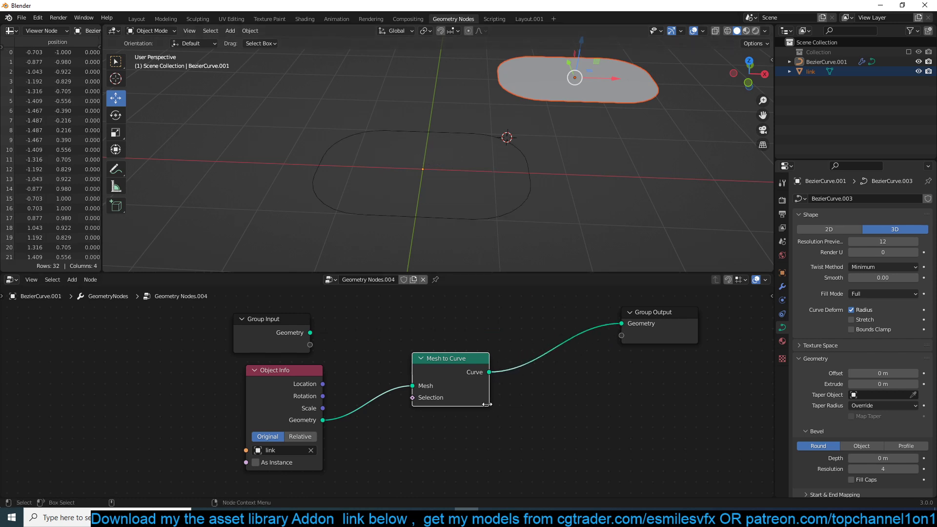
# - Place Mesh to Curve beside Object Info and insert a Curve to Mesh node between it and Group Output
pyautogui.moveTo(475, 358); pyautogui.dragTo(448, 388)
pyautogui.moveTo(451, 384); pyautogui.dragTo(486, 339, button='middle')
pyautogui.moveTo(466, 352); pyautogui.dragTo(416, 361)
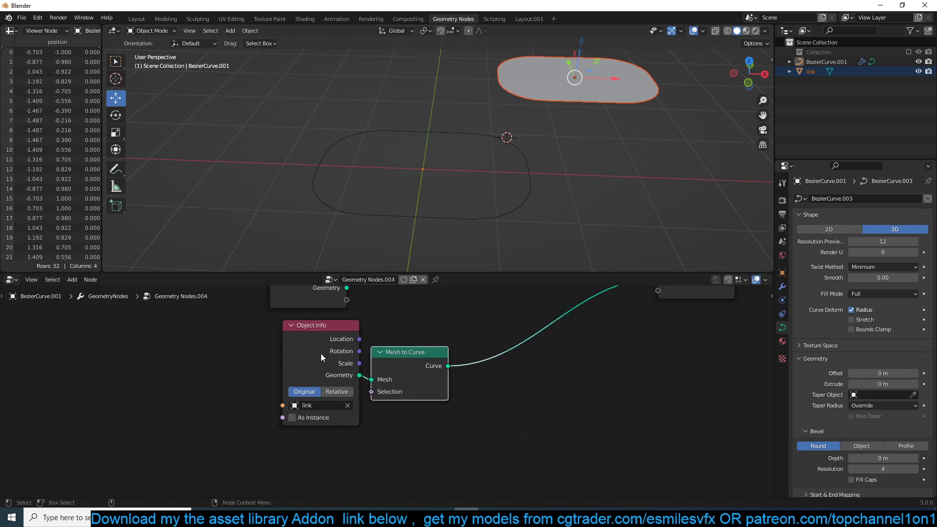
pyautogui.hotkey('shift', 'a')
pyautogui.moveTo(377, 327)
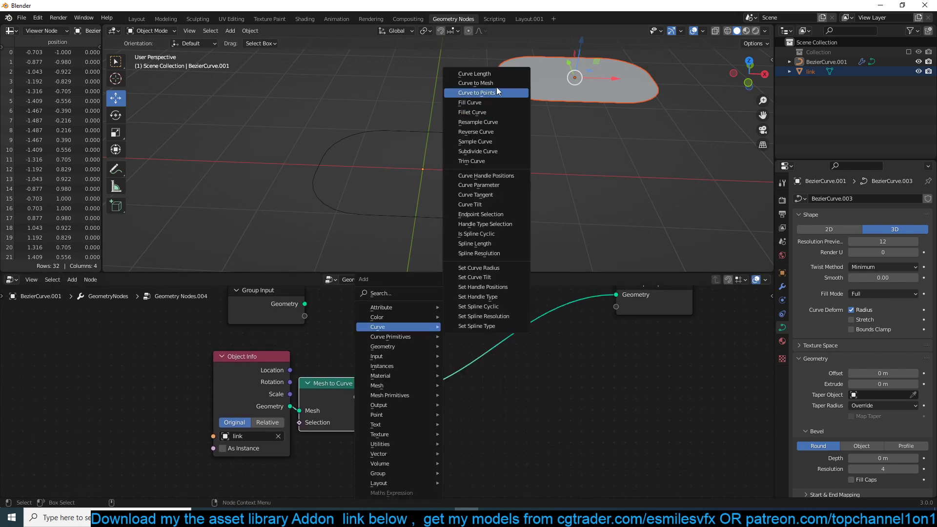
pyautogui.click(498, 83)
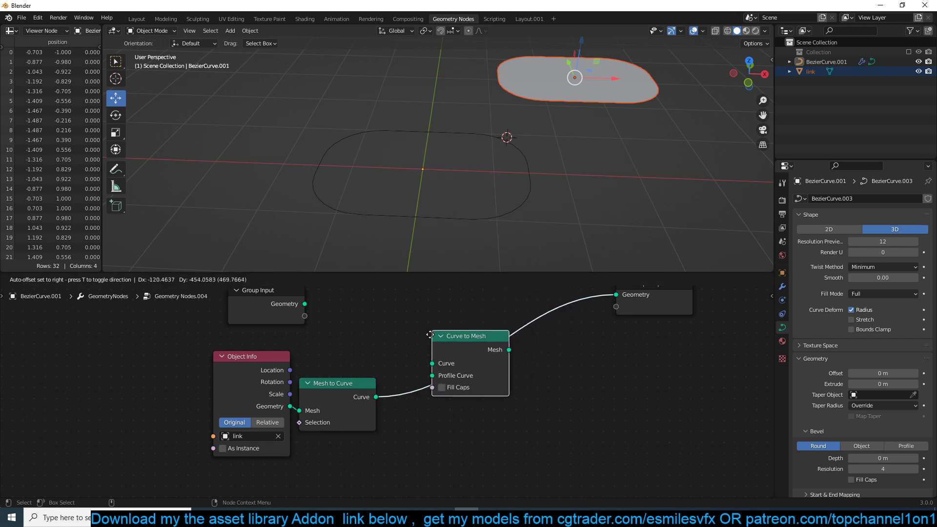
pyautogui.click(420, 346)
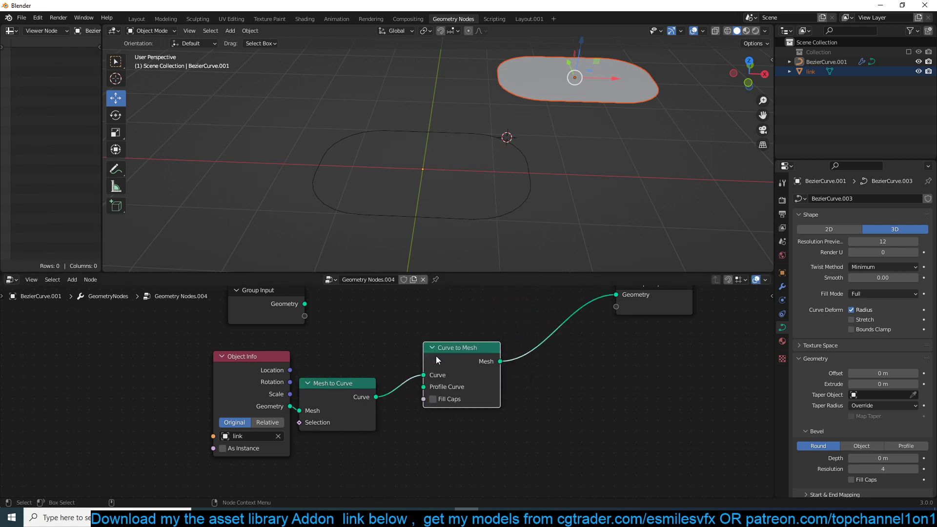
# - Try moving an end vertex of the link mesh about 0.33 m outward along X
pyautogui.scroll(-2, 494, 166)
pyautogui.click(547, 114)
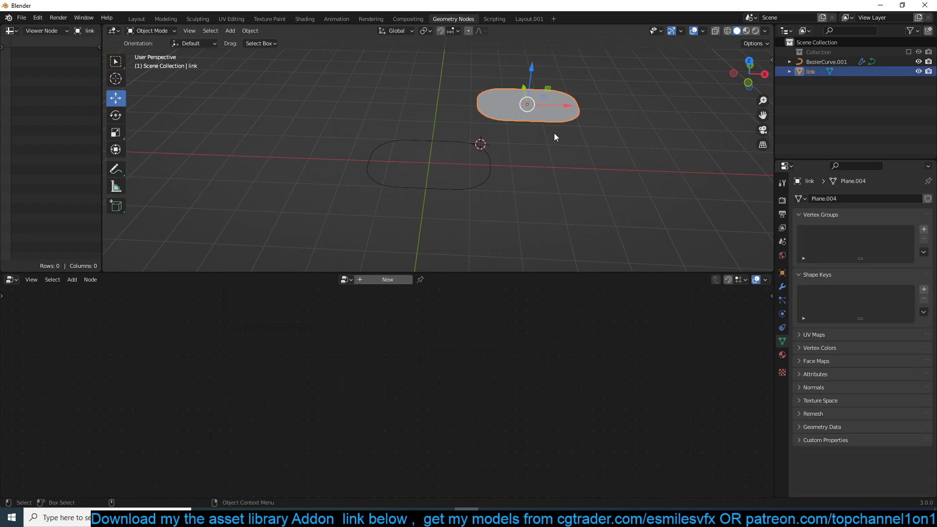
pyautogui.moveTo(555, 134); pyautogui.dragTo(453, 145, button='middle')
pyautogui.press('Tab')
pyautogui.click(560, 178)
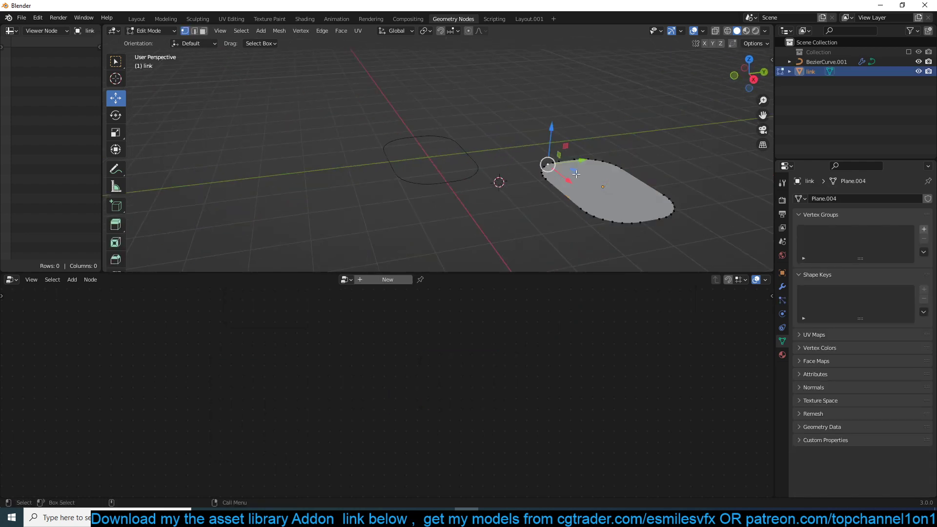
pyautogui.moveTo(580, 192); pyautogui.dragTo(542, 147, button='middle')
pyautogui.press('g')
pyautogui.press('x')
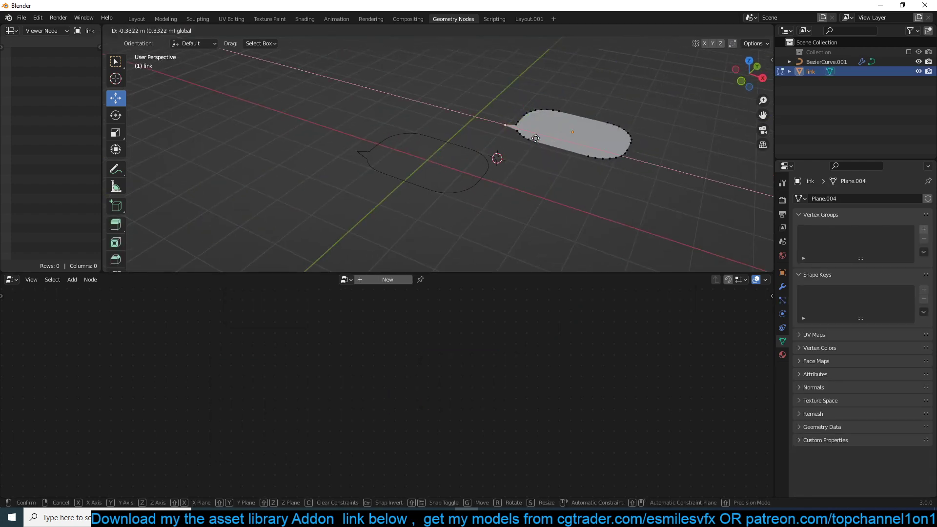
pyautogui.click(540, 142)
pyautogui.scroll(2, 542, 143)
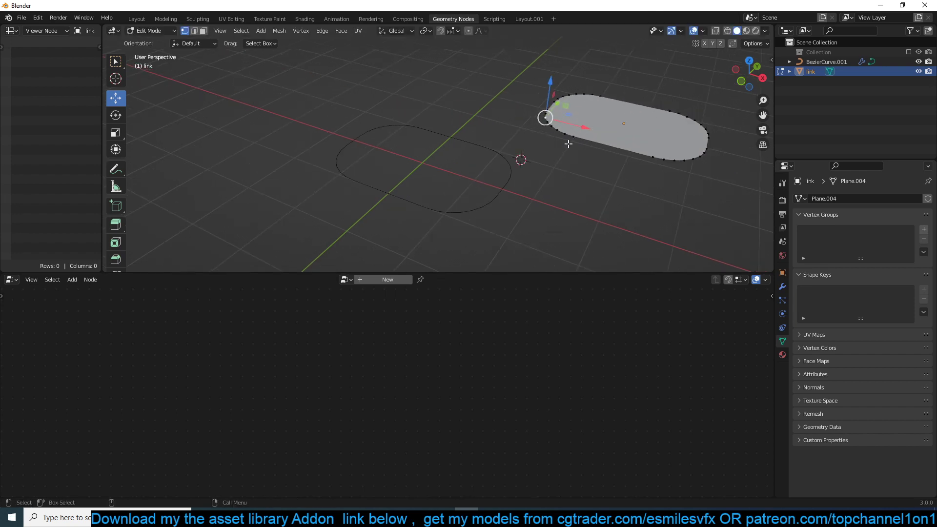
# - Extrude the straight side edge of the link mesh outward about 0.87 m along Y
pyautogui.keyDown('shift'); pyautogui.moveTo(550, 143); pyautogui.dragTo(471, 133, button='middle'); pyautogui.keyUp('shift')
pyautogui.press('e')
pyautogui.press('y')
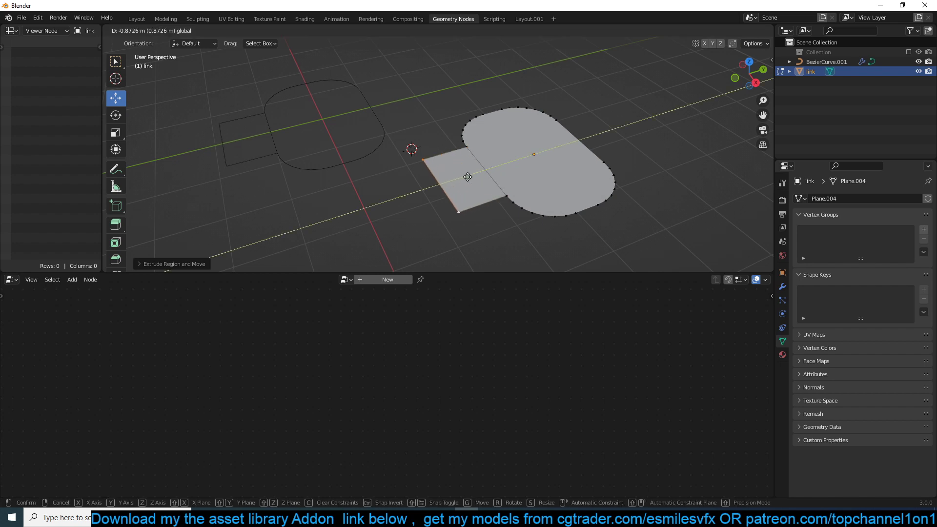
pyautogui.click(473, 213)
pyautogui.click(474, 213)
# - Bevel the two outer corner vertices of the extruded section to round them
pyautogui.keyDown('shift'); pyautogui.click(423, 159); pyautogui.keyUp('shift')
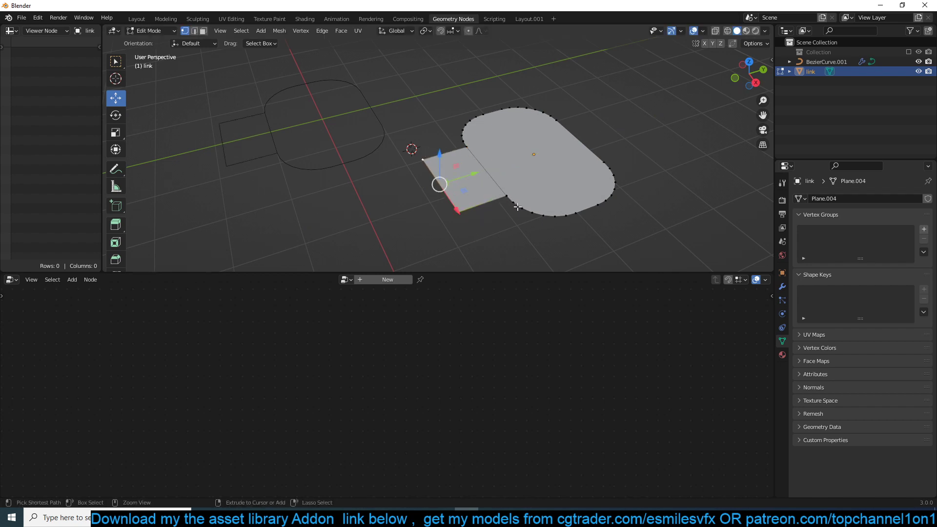
pyautogui.hotkey('ctrl', 'shift', 'b')
pyautogui.click(578, 228)
pyautogui.press('Tab')
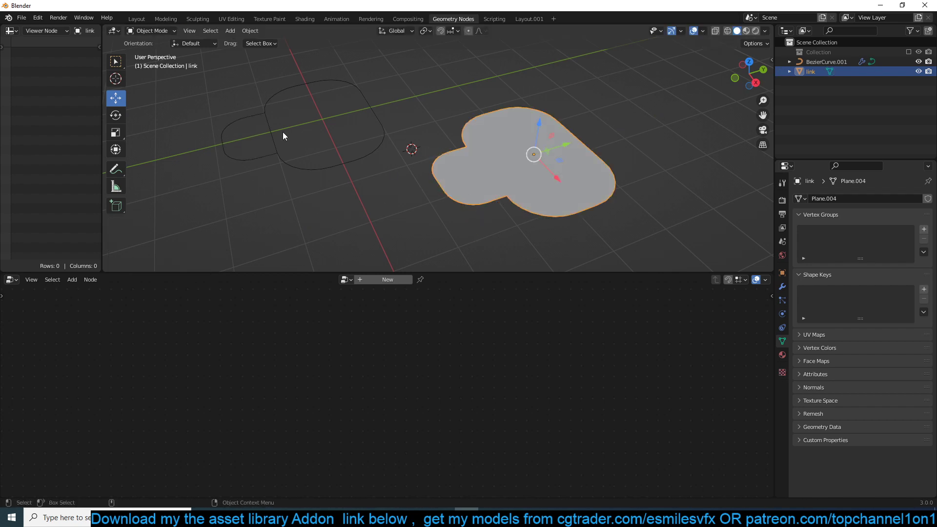
# - Delete the inner dividing edge and faces of the link mesh, leaving only its outer outline
pyautogui.moveTo(252, 161); pyautogui.dragTo(303, 156, button='middle')
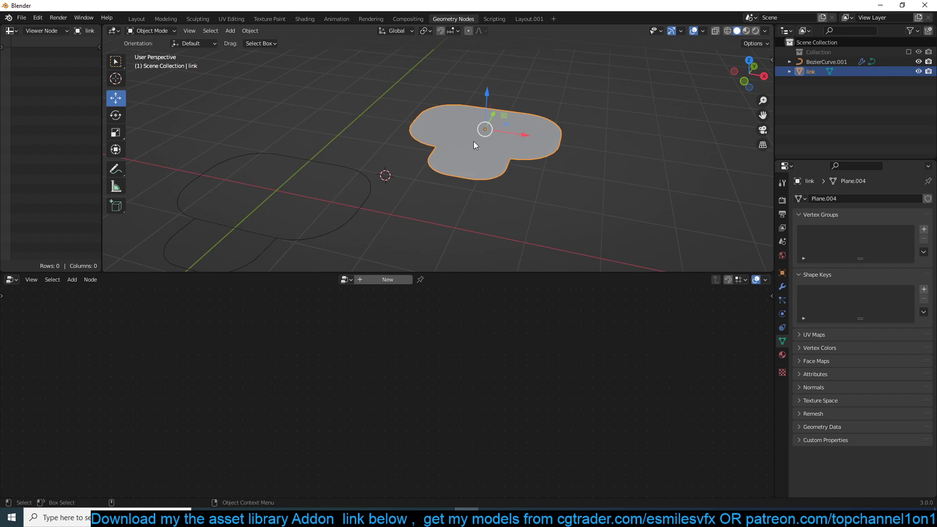
pyautogui.press('Tab')
pyautogui.click(459, 151)
pyautogui.press('x')
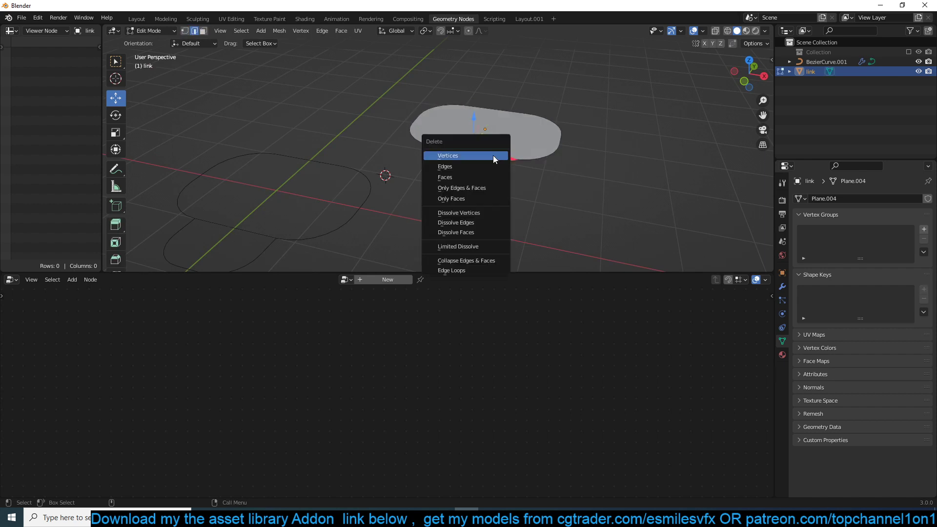
pyautogui.click(499, 176)
pyautogui.press('Tab')
pyautogui.press('Tab')
pyautogui.press('x')
pyautogui.press('Escape')
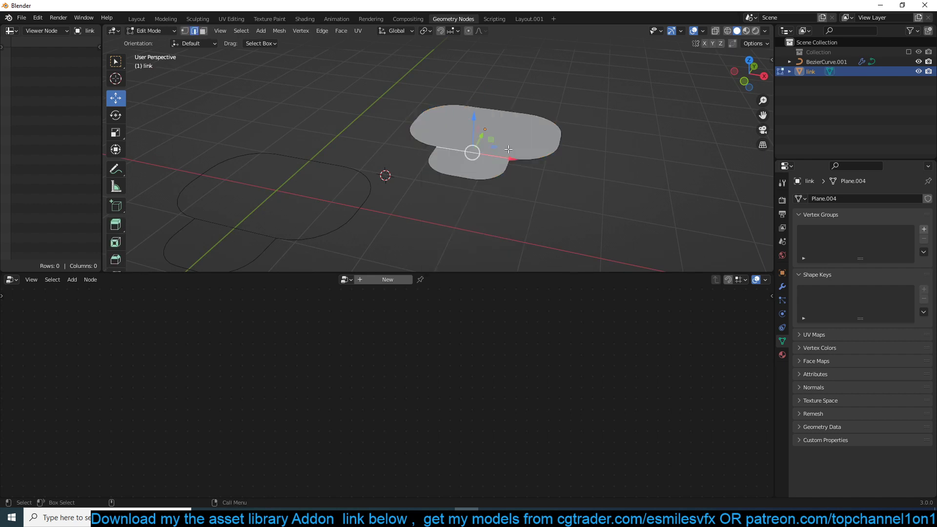
pyautogui.press('x')
pyautogui.click(508, 148)
pyautogui.press('Tab')
pyautogui.moveTo(507, 149); pyautogui.dragTo(439, 172, button='middle')
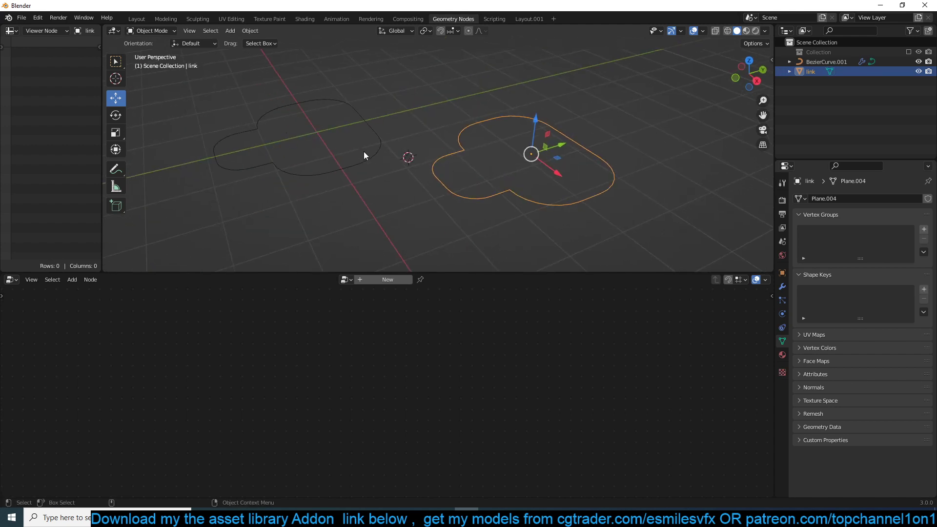
# - Undo the deletion, corner bevel and side extrusion on the link mesh
pyautogui.press('Tab')
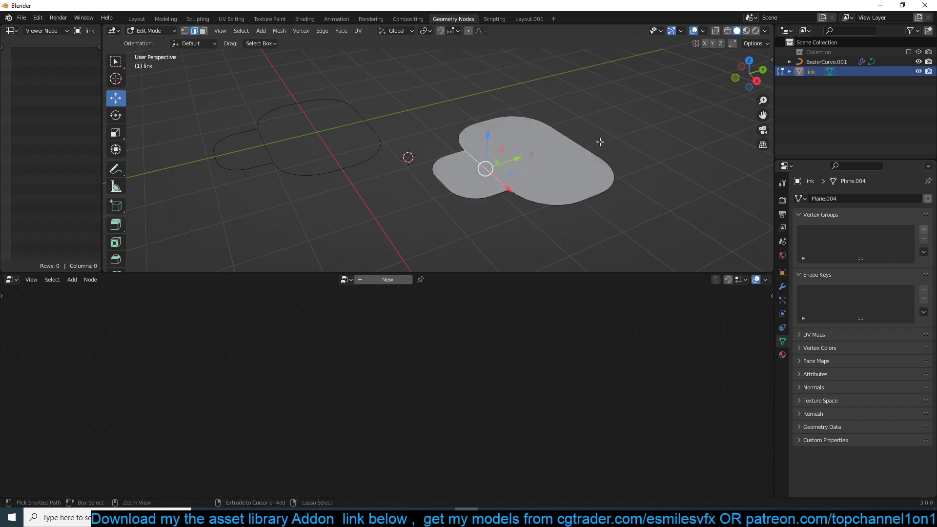
pyautogui.hotkey('ctrl', 'z')
pyautogui.hotkey('ctrl', 'z')
pyautogui.hotkey('ctrl', 'z')
pyautogui.hotkey('ctrl', 'z')
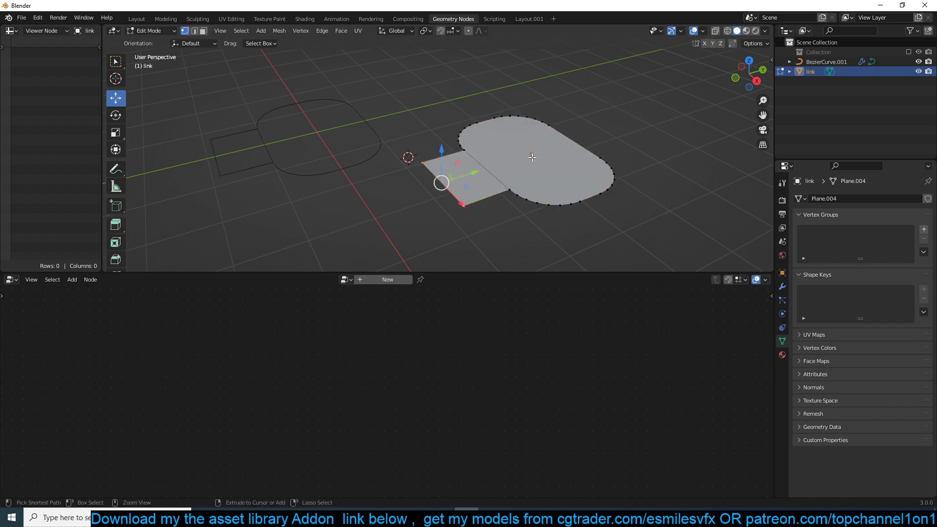
pyautogui.press('Tab')
pyautogui.moveTo(594, 137); pyautogui.dragTo(450, 149, button='middle')
# - Select the Bezier curve object and place its Curve to Mesh node closer to Mesh to Curve
pyautogui.click(373, 169)
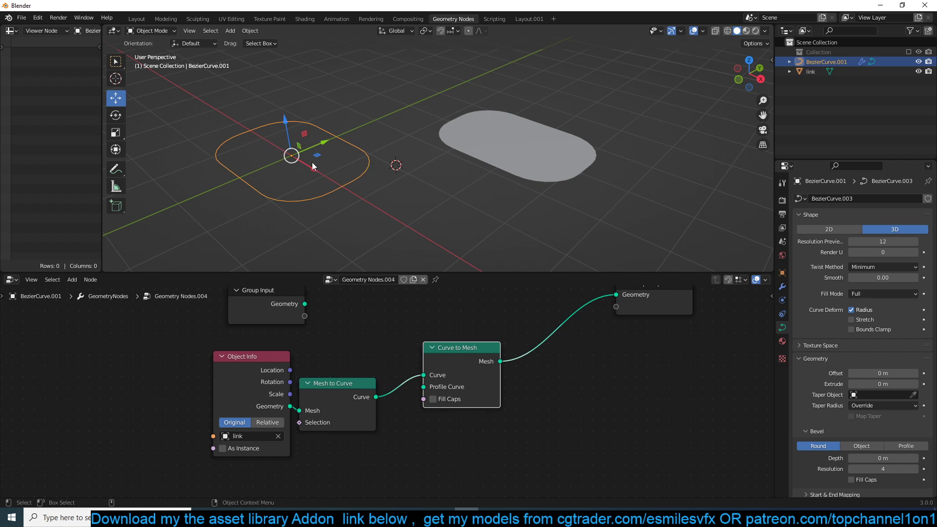
pyautogui.scroll(-6, 430, 379)
pyautogui.moveTo(430, 379); pyautogui.dragTo(386, 388, button='middle')
pyautogui.scroll(6, 353, 382)
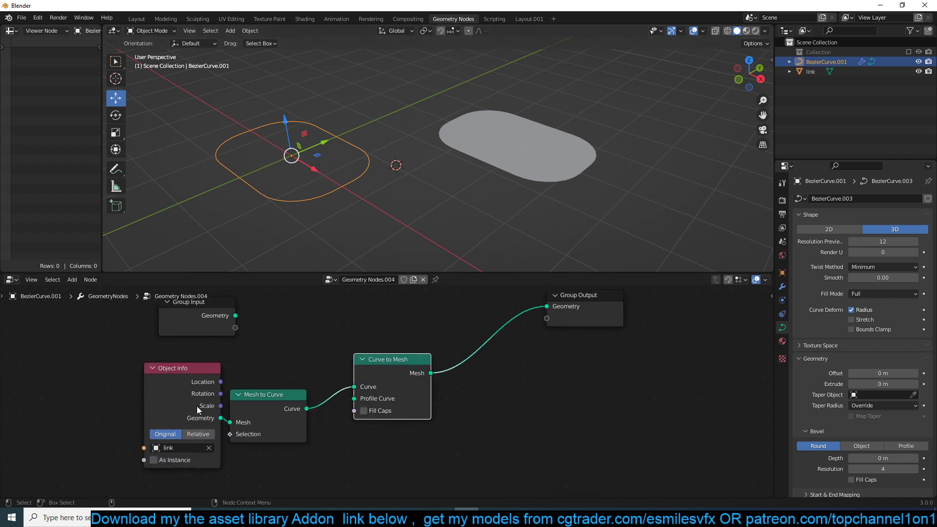
pyautogui.moveTo(387, 377); pyautogui.dragTo(367, 394)
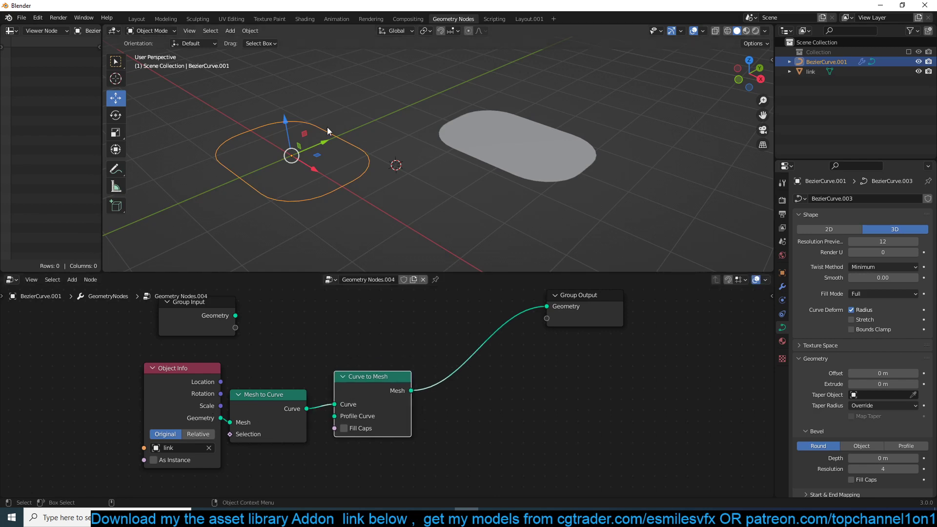
pyautogui.keyDown('shift'); pyautogui.moveTo(327, 127); pyautogui.dragTo(419, 140, button='middle'); pyautogui.keyUp('shift')
pyautogui.scroll(3, 266, 167)
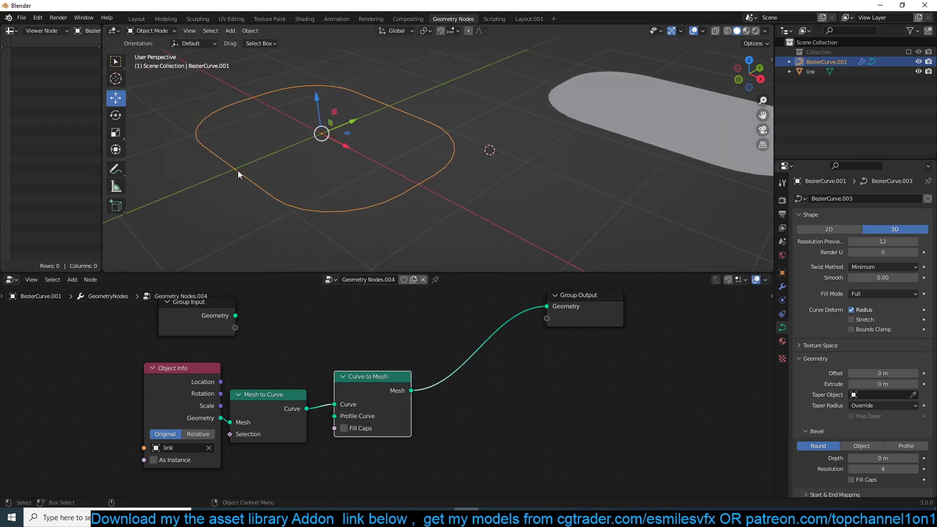
# - Add a Curve Circle node below Object Info and connect its Curve output to Curve to Mesh's Profile Curve input
pyautogui.scroll(-5, 330, 387)
pyautogui.moveTo(330, 388); pyautogui.dragTo(369, 357, button='middle')
pyautogui.hotkey('shift', 'a')
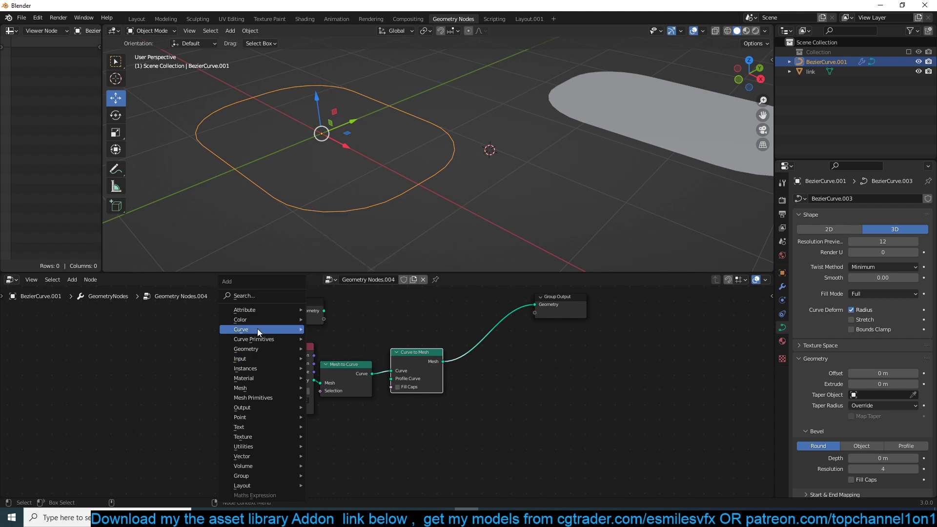
pyautogui.moveTo(298, 339)
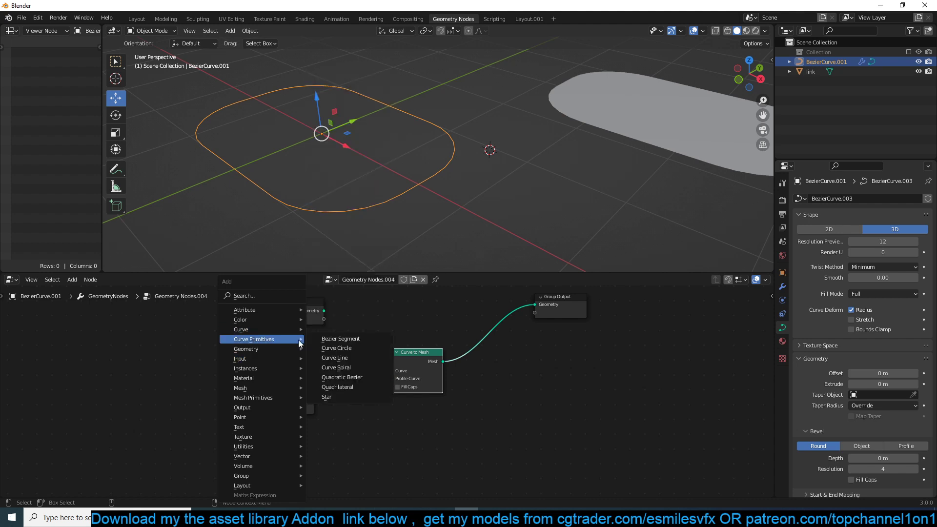
pyautogui.click(347, 348)
pyautogui.click(275, 430)
pyautogui.moveTo(287, 444); pyautogui.dragTo(247, 434, button='middle')
pyautogui.scroll(5, 248, 433)
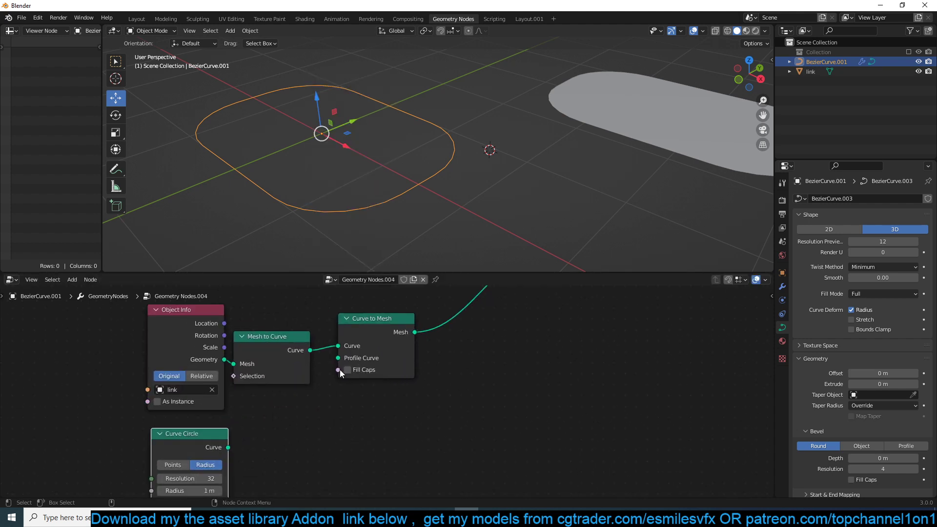
pyautogui.moveTo(253, 432); pyautogui.dragTo(338, 357)
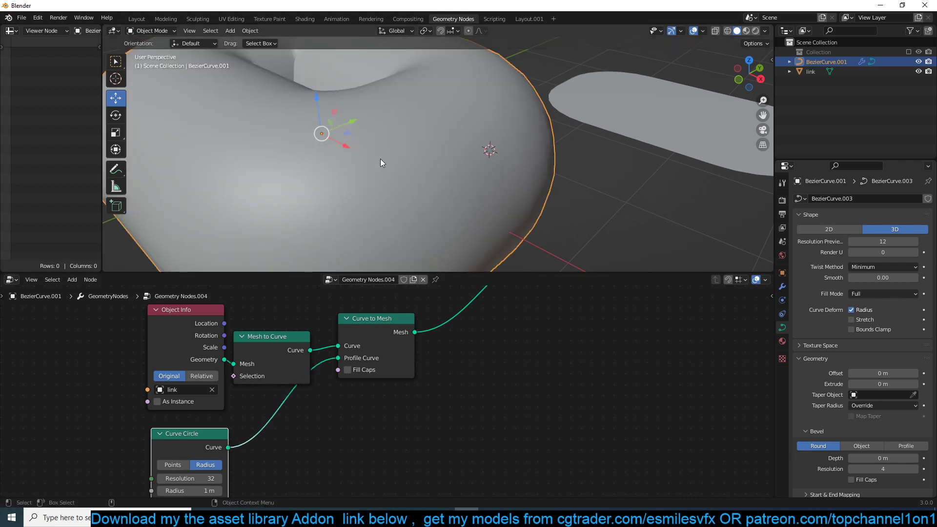
# - Set the Curve Circle's radius to 0.26 m
pyautogui.scroll(-4, 379, 159)
pyautogui.scroll(4, 413, 152)
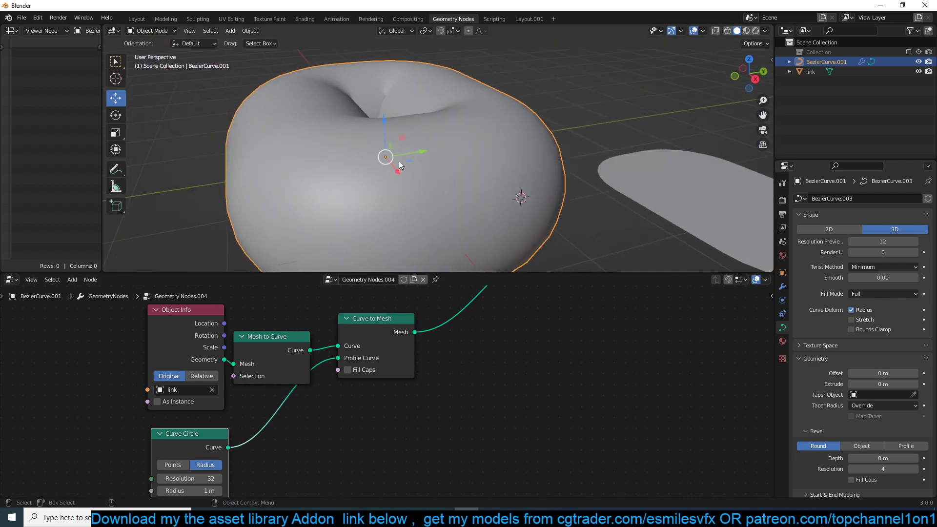
pyautogui.scroll(3, 326, 365)
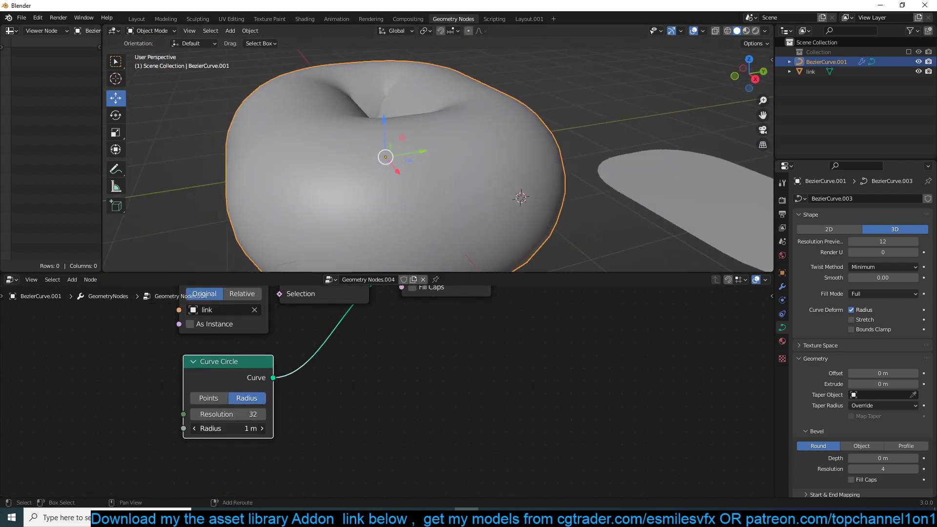
pyautogui.moveTo(250, 428)
pyautogui.mouseDown()
pyautogui.moveTo(239, 427)
pyautogui.moveTo(253, 416)
pyautogui.mouseUp()
pyautogui.scroll(-4, 439, 190)
pyautogui.moveTo(449, 188); pyautogui.dragTo(506, 212, button='middle')
pyautogui.scroll(3, 503, 212)
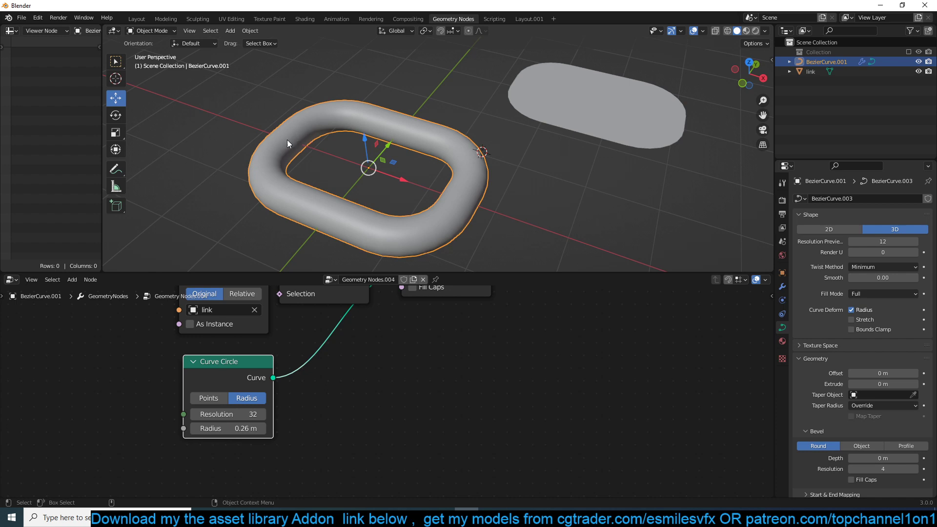
# - Delete a vertex at the rounded end of the link mesh to leave a gap in its outline
pyautogui.click(599, 93)
pyautogui.press('Tab')
pyautogui.moveTo(586, 129); pyautogui.dragTo(614, 140, button='middle')
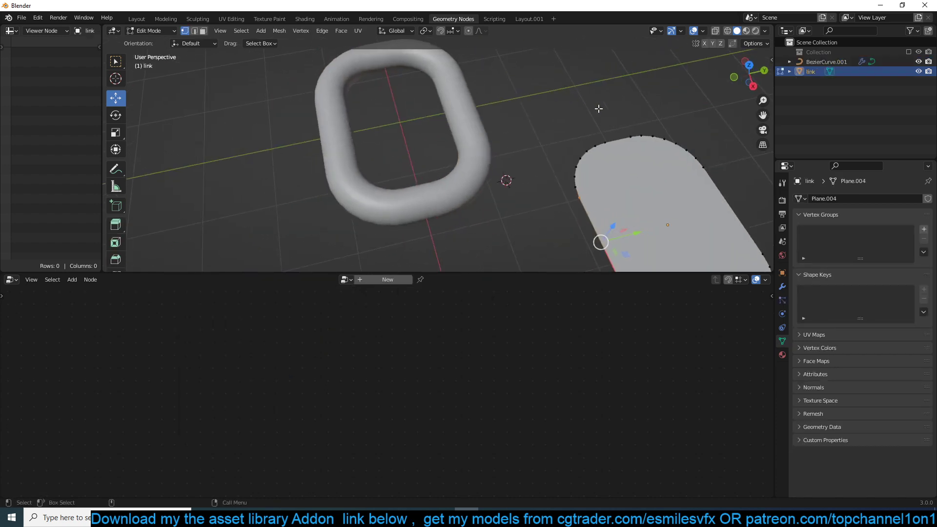
pyautogui.press('x')
pyautogui.click(614, 139)
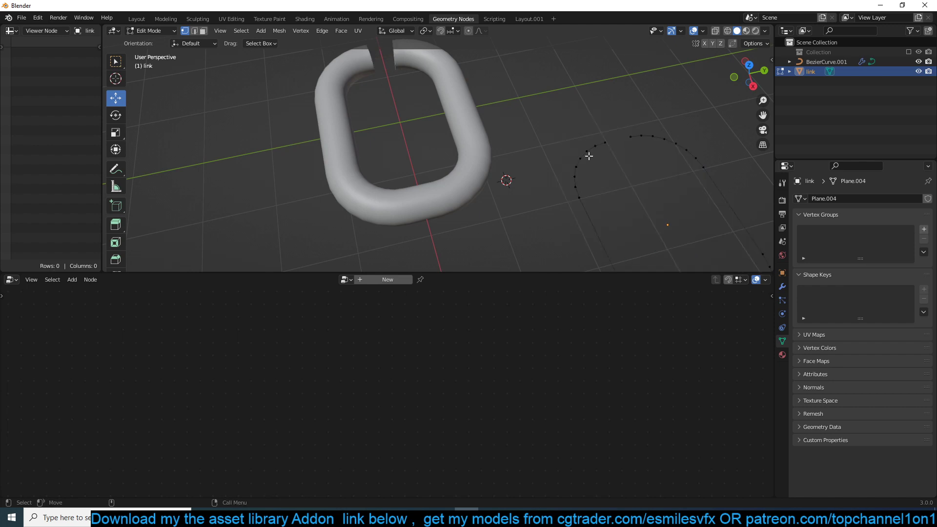
pyautogui.press('Tab')
pyautogui.scroll(-5, 345, 136)
pyautogui.moveTo(346, 137); pyautogui.dragTo(349, 157, button='middle')
pyautogui.scroll(6, 300, 175)
pyautogui.moveTo(300, 175); pyautogui.dragTo(306, 109, button='middle')
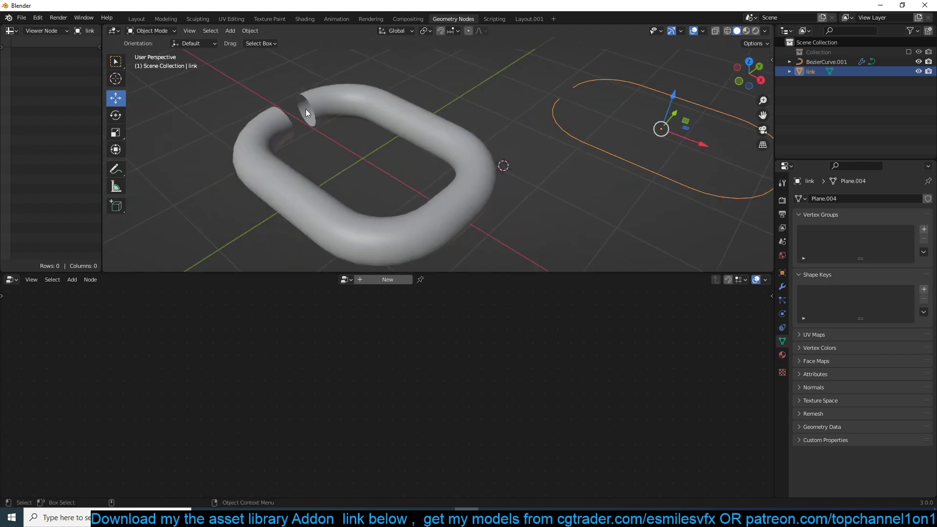
# - Enable Fill Caps on the Bezier curve's Curve to Mesh node to close the open tube ends
pyautogui.click(304, 108)
pyautogui.scroll(-2, 374, 346)
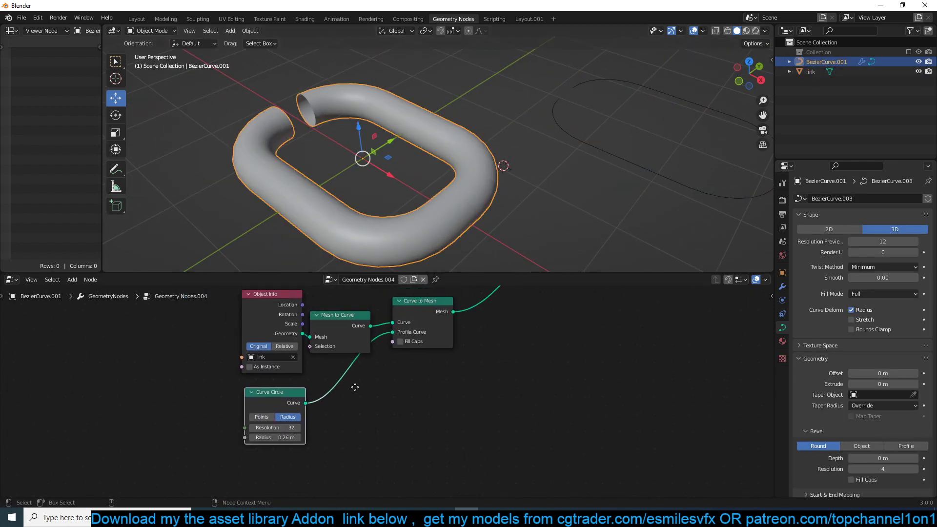
pyautogui.click(399, 342)
pyautogui.keyDown('shift'); pyautogui.moveTo(356, 173); pyautogui.dragTo(435, 129, button='middle'); pyautogui.keyUp('shift')
pyautogui.scroll(3, 359, 152)
pyautogui.scroll(-6, 544, 185)
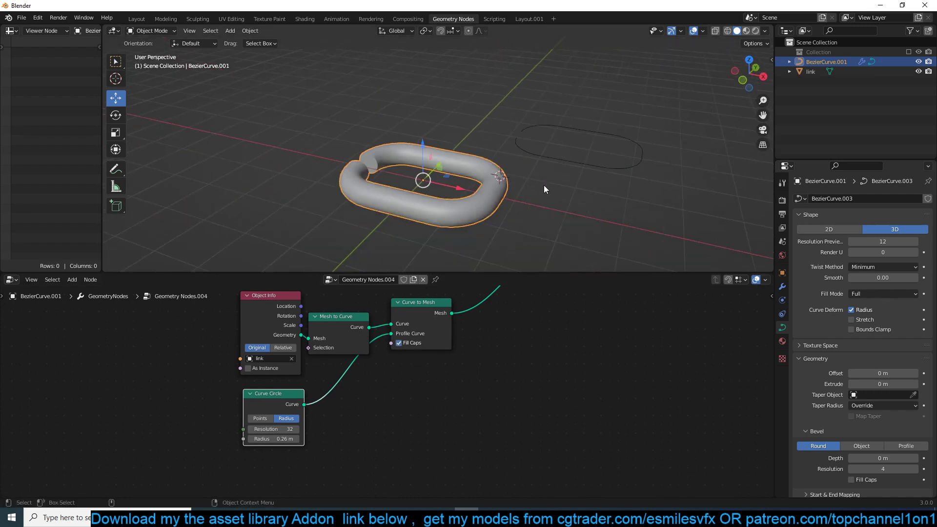
pyautogui.scroll(4, 543, 185)
pyautogui.keyDown('shift'); pyautogui.moveTo(544, 185); pyautogui.dragTo(395, 158, button='middle'); pyautogui.keyUp('shift')
# - Move the Object Info, Mesh to Curve, Curve to Mesh and Curve Circle nodes together, away from the Group Output
pyautogui.moveTo(442, 293); pyautogui.dragTo(341, 356, button='middle')
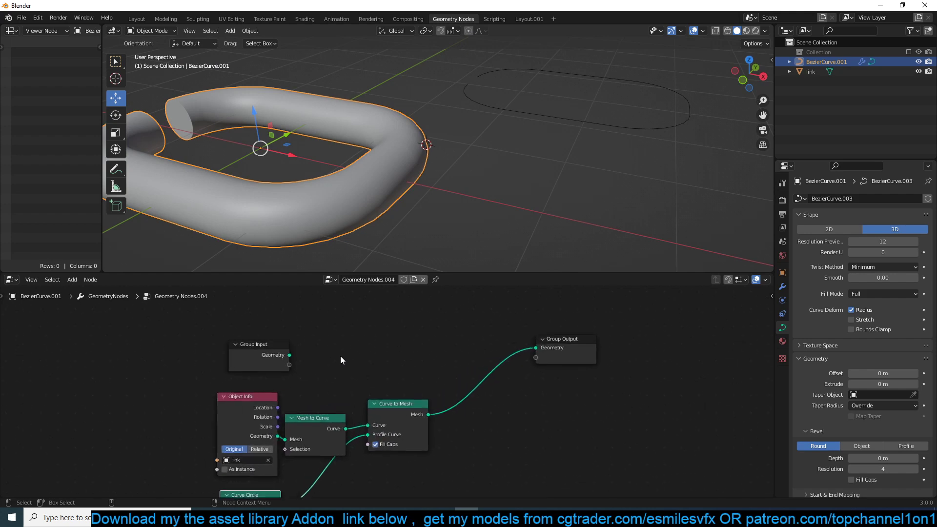
pyautogui.scroll(-2, 398, 390)
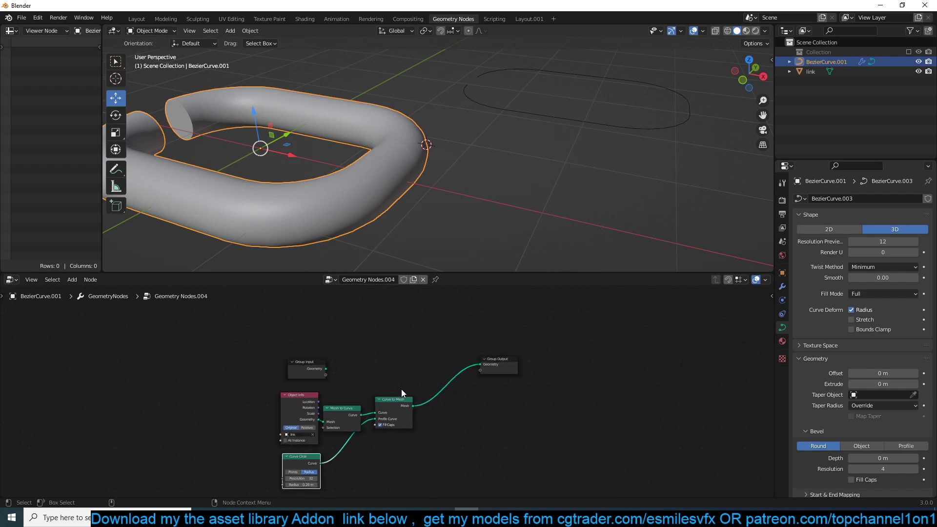
pyautogui.moveTo(401, 386); pyautogui.dragTo(282, 457)
pyautogui.moveTo(396, 405); pyautogui.dragTo(287, 423)
pyautogui.click(403, 378)
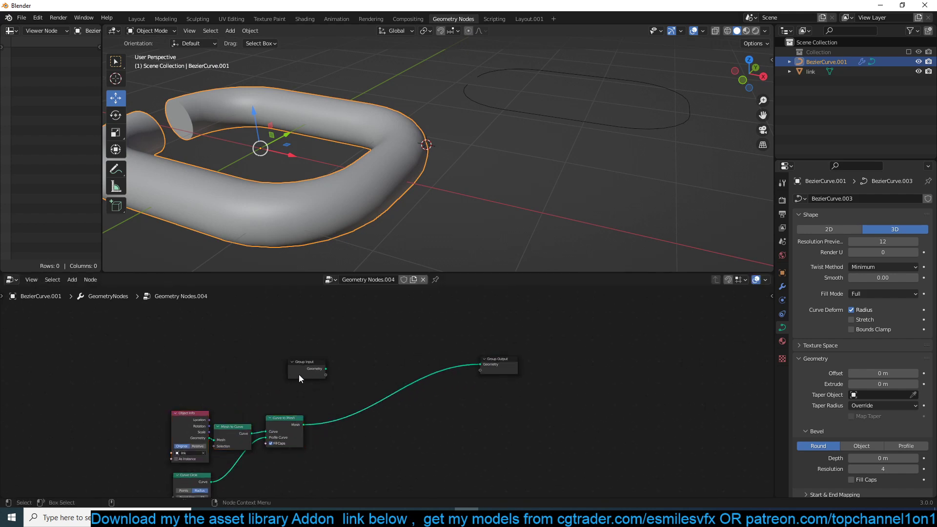
# - Compare the original Bezier curve with the link mesh by switching the Group Output between Group Input and Curve to Mesh
pyautogui.scroll(3, 211, 372)
pyautogui.moveTo(304, 360); pyautogui.dragTo(515, 354)
pyautogui.moveTo(342, 132); pyautogui.dragTo(406, 131, button='middle')
pyautogui.keyDown('shift'); pyautogui.moveTo(375, 173); pyautogui.dragTo(385, 173, button='middle'); pyautogui.keyUp('shift')
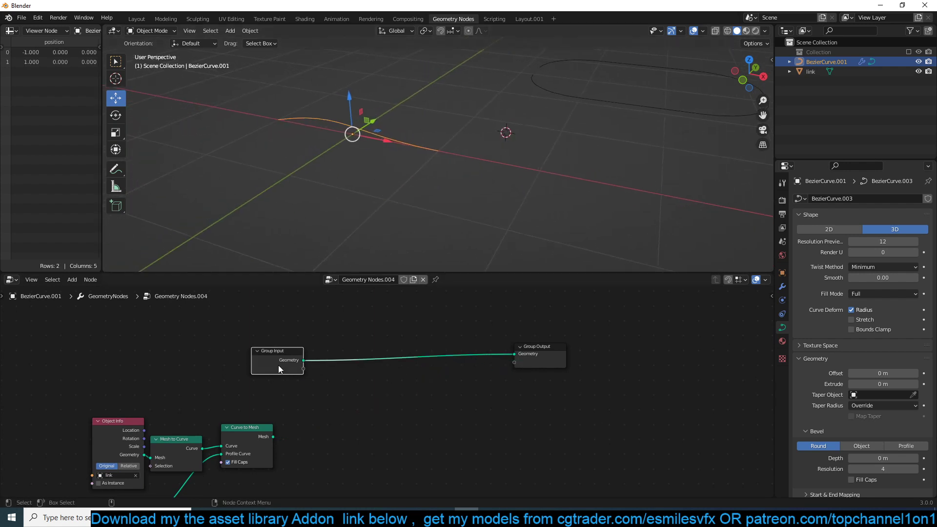
pyautogui.moveTo(278, 365); pyautogui.dragTo(246, 360)
pyautogui.scroll(1, 324, 217)
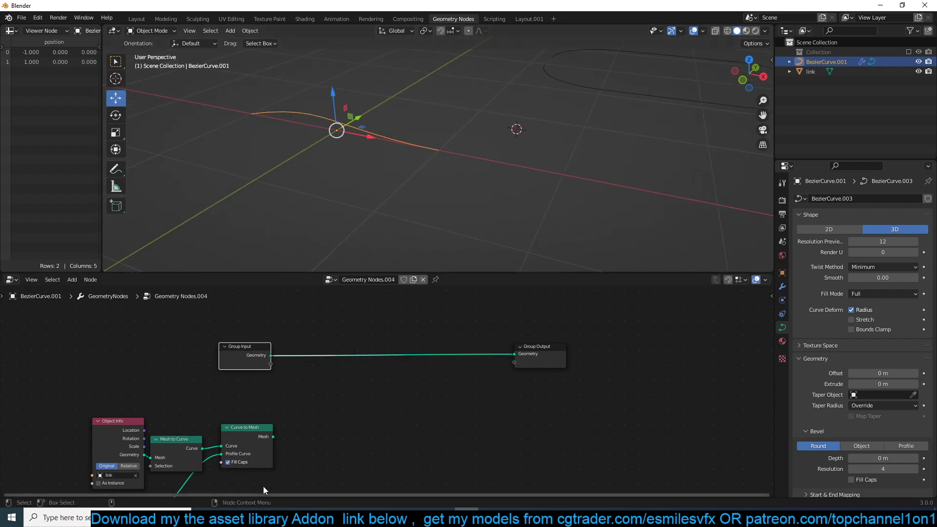
pyautogui.moveTo(272, 436); pyautogui.dragTo(514, 354)
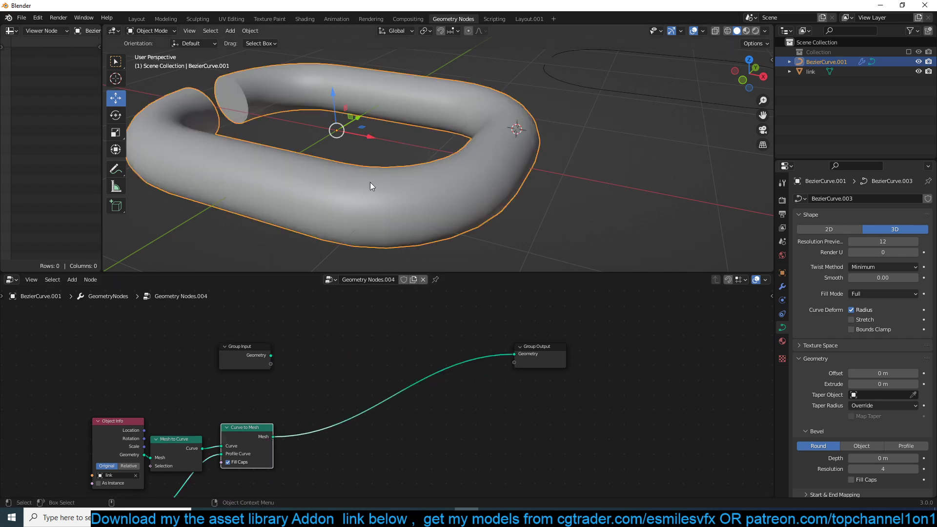
# - Feed the original curve to the Group Output again and insert a Curve to Points node between Group Input and Group Output
pyautogui.moveTo(270, 356); pyautogui.dragTo(515, 354)
pyautogui.hotkey('shift', 'a')
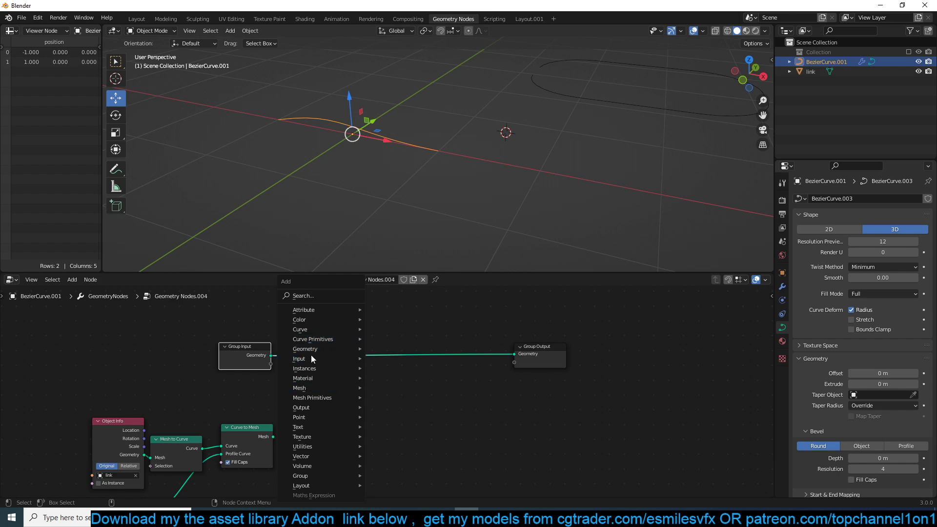
pyautogui.moveTo(322, 330)
pyautogui.click(390, 96)
pyautogui.click(344, 331)
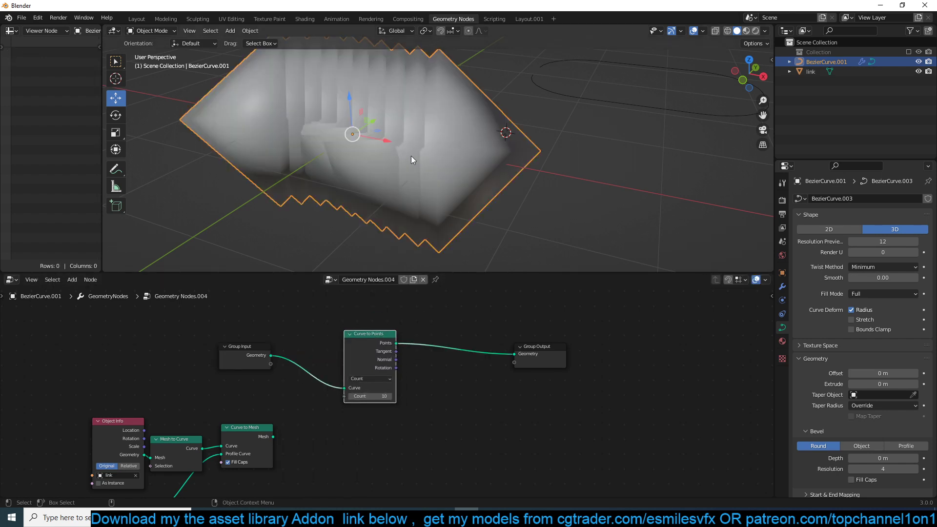
pyautogui.moveTo(411, 156); pyautogui.dragTo(488, 38, button='middle')
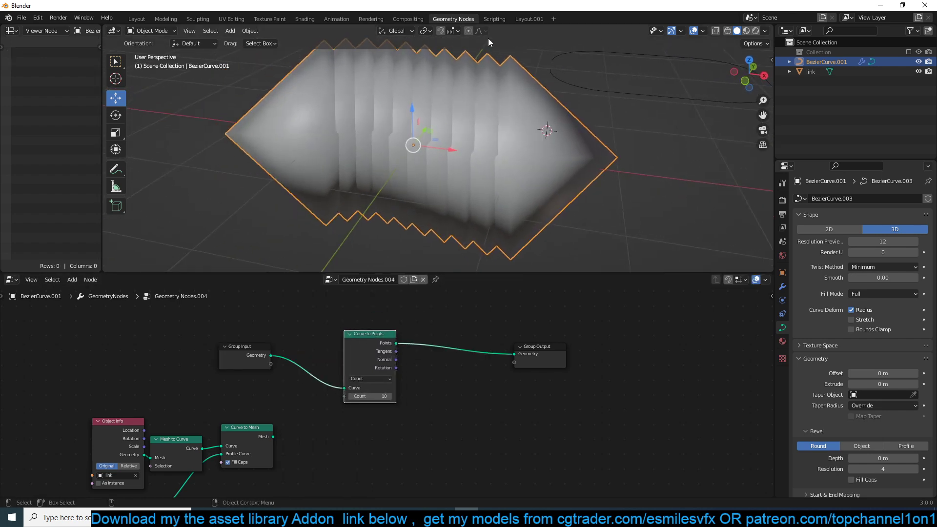
pyautogui.scroll(-2, 448, 225)
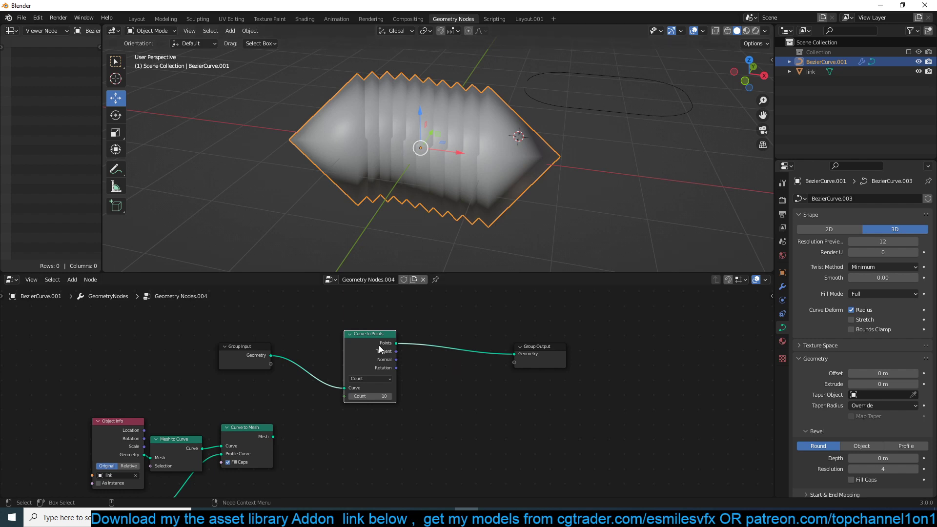
pyautogui.moveTo(379, 349); pyautogui.dragTo(343, 351)
# - Insert an Instance on Points node after Curve to Points and feed the link's Curve to Mesh output into its Instance input
pyautogui.moveTo(493, 113); pyautogui.dragTo(424, 119, button='middle')
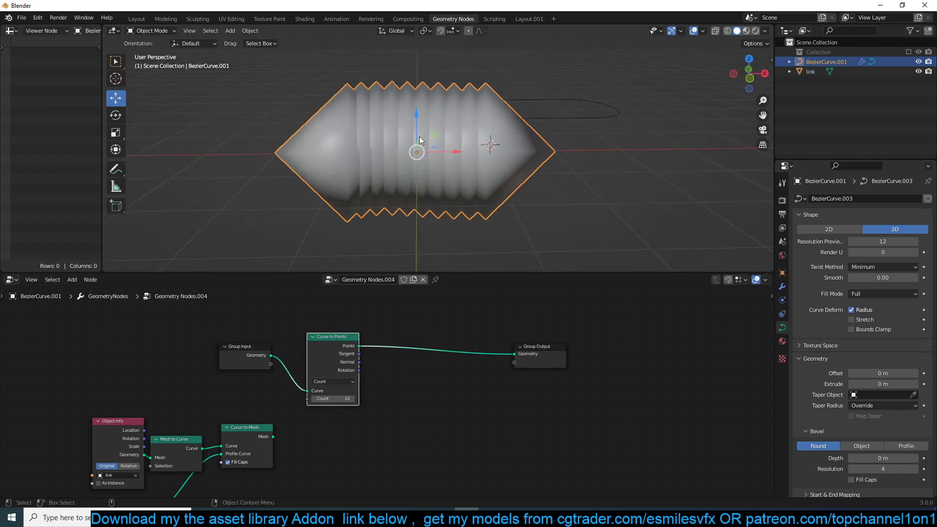
pyautogui.moveTo(448, 197); pyautogui.dragTo(431, 170, button='middle')
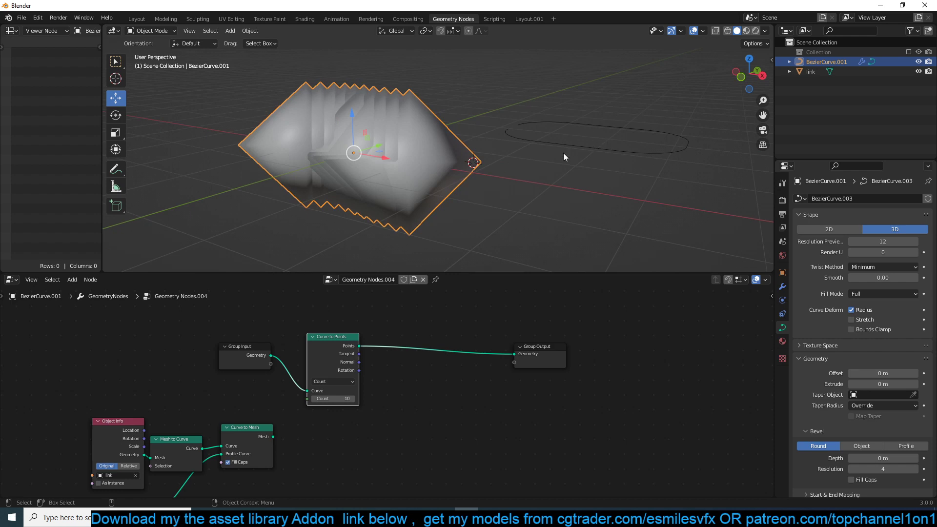
pyautogui.moveTo(563, 156); pyautogui.dragTo(579, 151, button='middle')
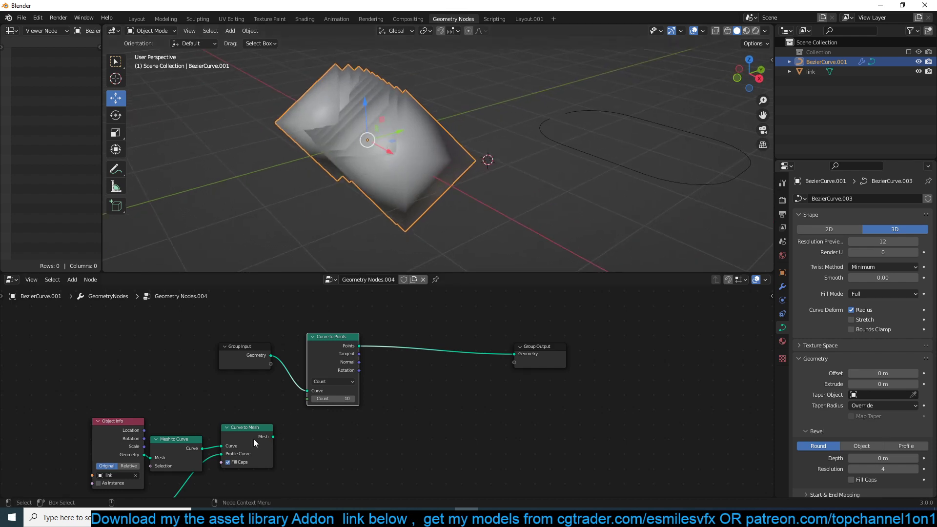
pyautogui.scroll(-3, 438, 160)
pyautogui.scroll(1, 391, 330)
pyautogui.hotkey('shift', 'a')
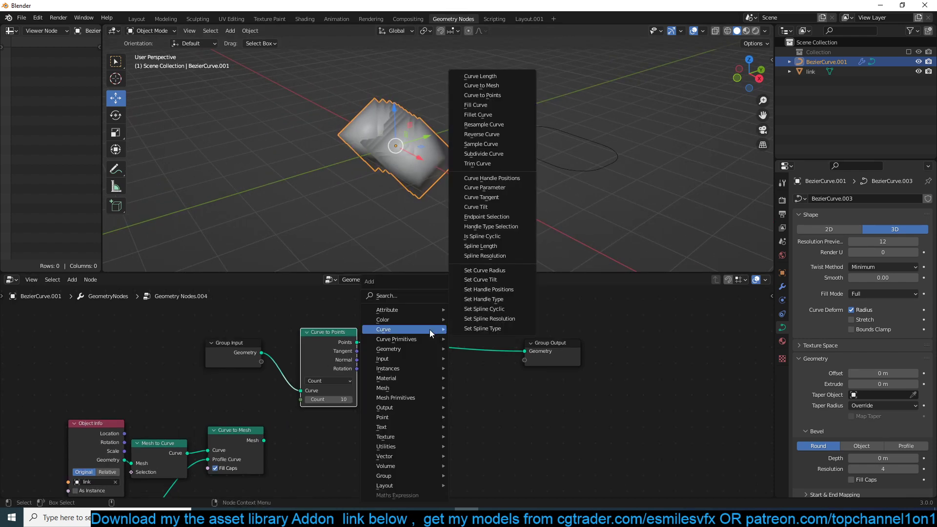
pyautogui.moveTo(397, 363)
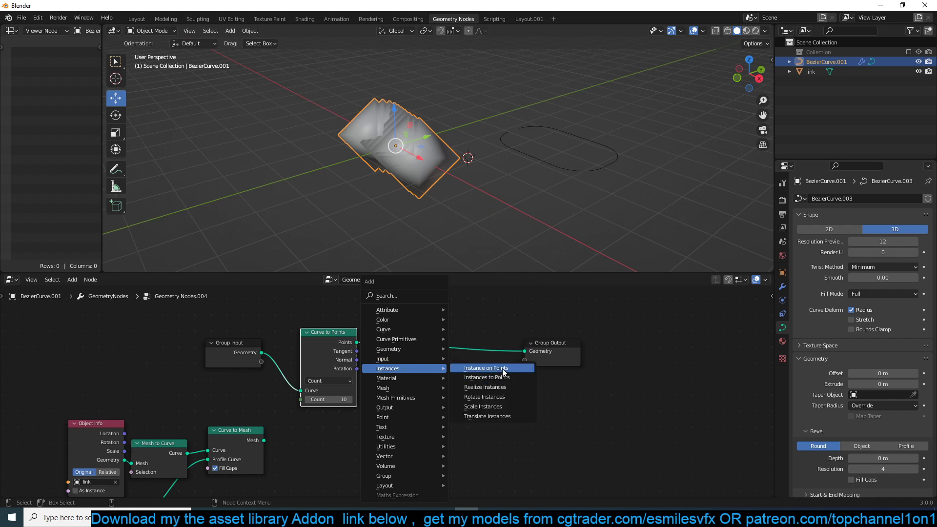
pyautogui.click(502, 368)
pyautogui.click(433, 338)
pyautogui.moveTo(229, 438); pyautogui.dragTo(264, 414, button='middle')
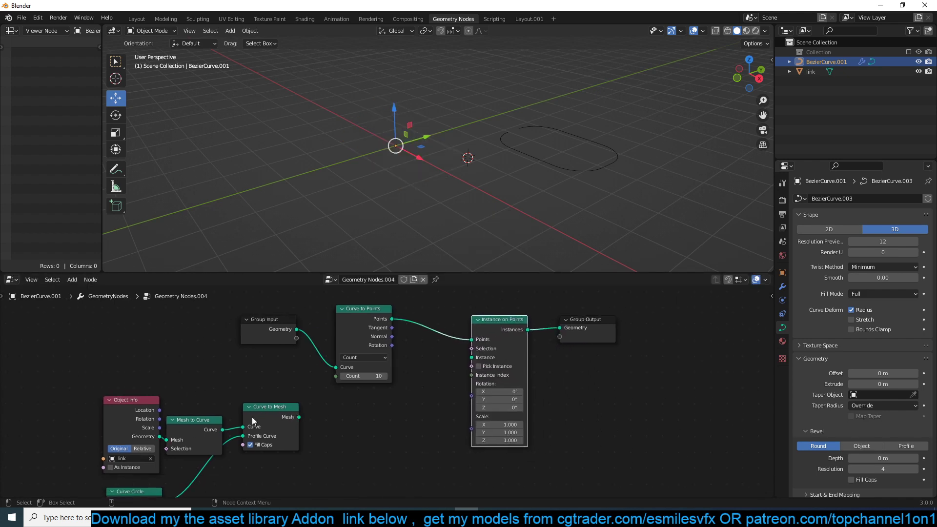
pyautogui.moveTo(299, 417); pyautogui.dragTo(472, 358)
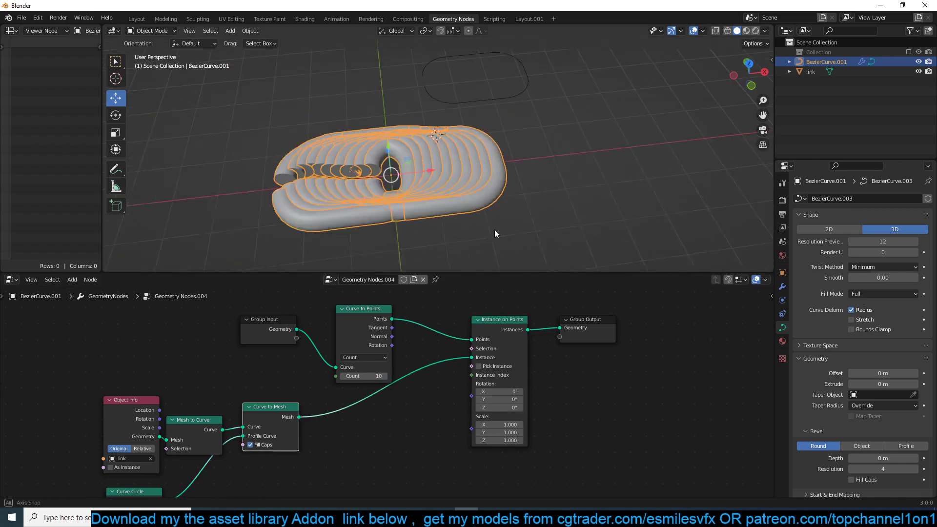
# - Set the Instance on Points scale to 0.090 on X, Y and Z so the links form a chain along the curve
pyautogui.scroll(5, 537, 203)
pyautogui.moveTo(465, 161); pyautogui.dragTo(408, 156, button='middle')
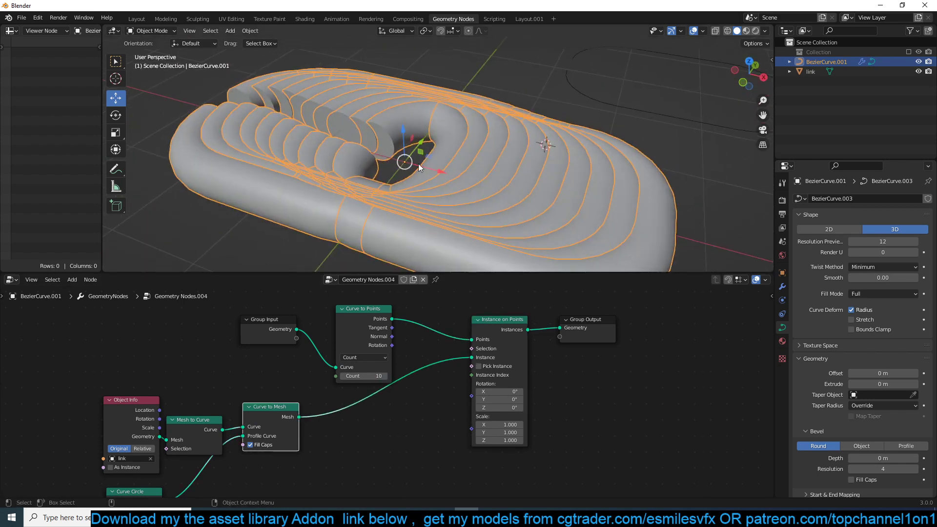
pyautogui.moveTo(424, 391); pyautogui.dragTo(485, 372, button='middle')
pyautogui.moveTo(561, 406); pyautogui.dragTo(525, 406)
pyautogui.write('0.83')
pyautogui.press('Return')
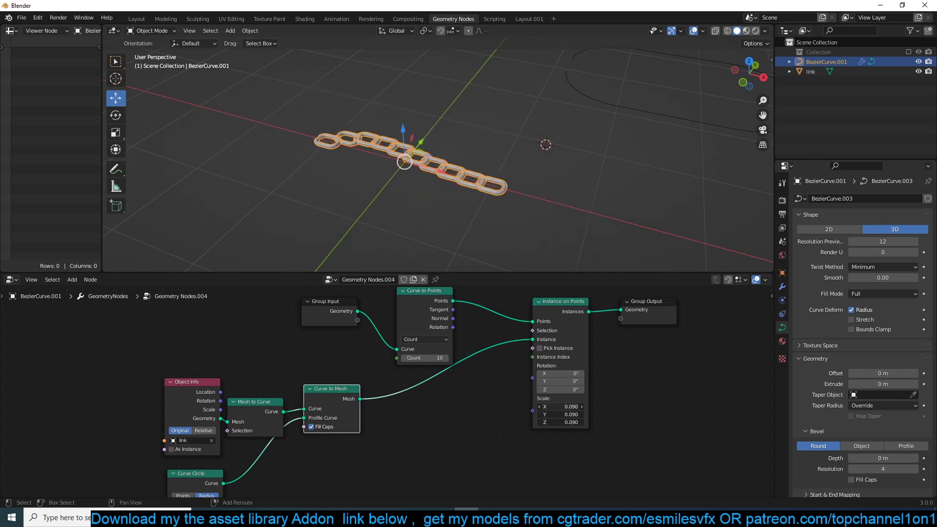
pyautogui.scroll(5, 464, 186)
pyautogui.moveTo(464, 186)
pyautogui.mouseDown(button='middle')
pyautogui.moveTo(504, 145)
pyautogui.moveTo(488, 177)
pyautogui.moveTo(467, 175)
pyautogui.mouseUp(button='middle')
pyautogui.scroll(-1, 466, 174)
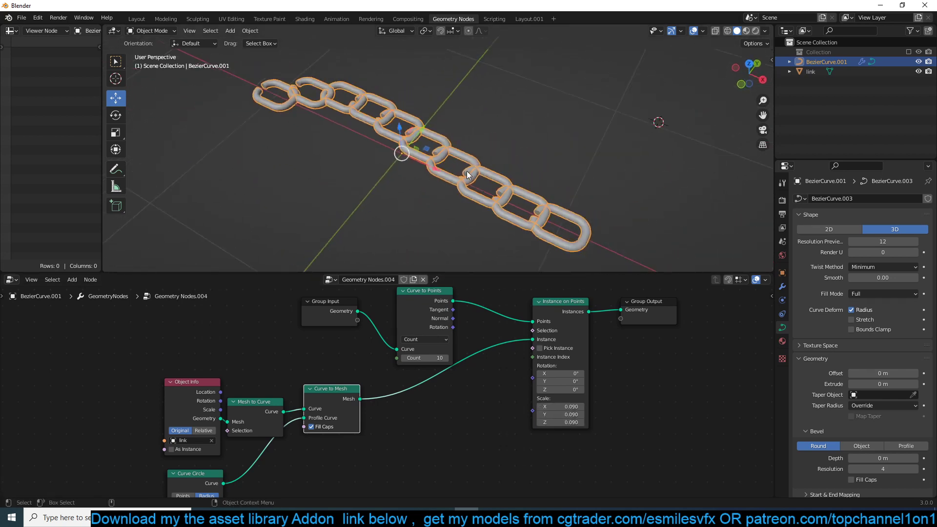
pyautogui.scroll(-1, 493, 174)
# - In Edit Mode, draw a long winding freehand Bezier spline from the top view as a second path in the curve object
pyautogui.press('Tab')
pyautogui.press('Tab')
pyautogui.press('Tab')
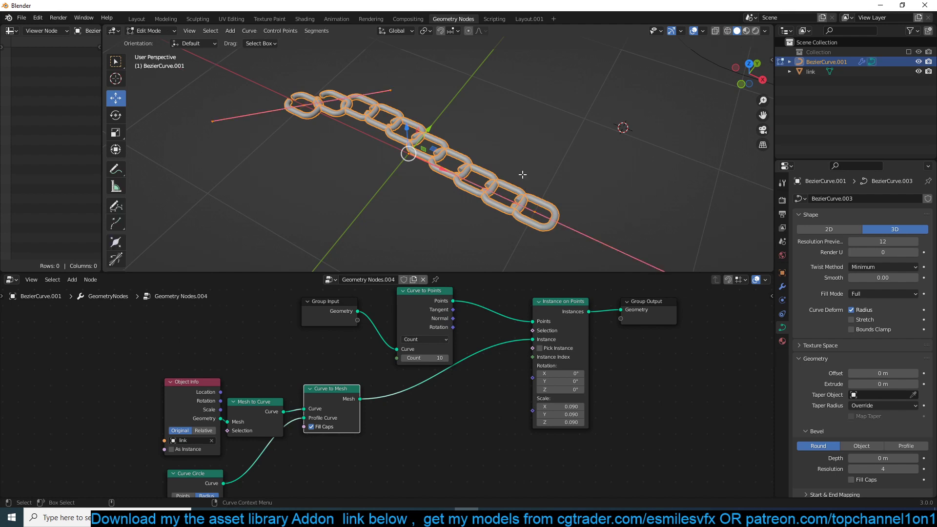
pyautogui.scroll(-7, 520, 175)
pyautogui.click(491, 180)
pyautogui.moveTo(492, 180); pyautogui.dragTo(498, 205, button='middle')
pyautogui.press('KP_7')
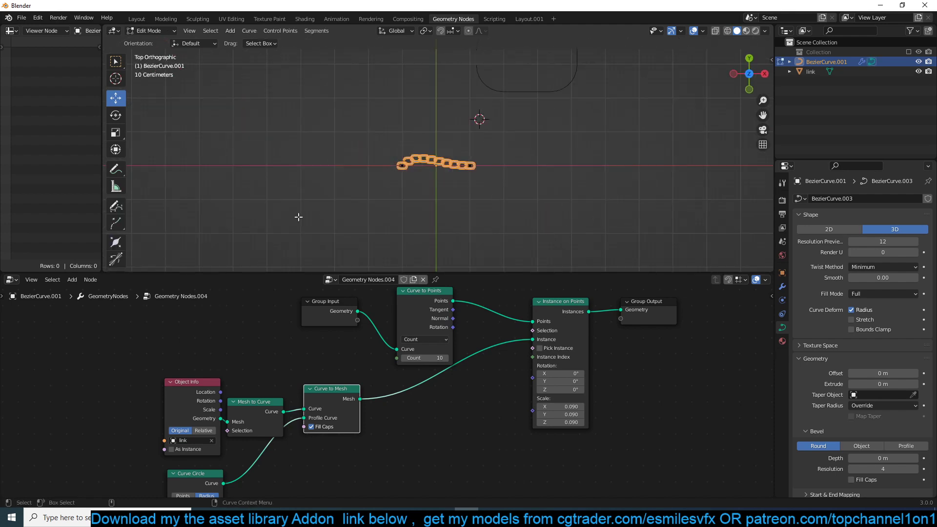
pyautogui.click(115, 206)
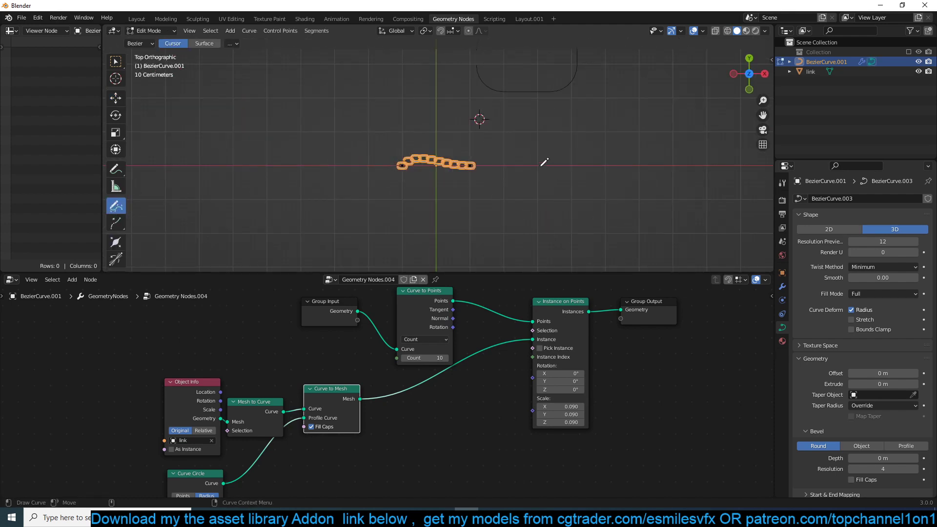
pyautogui.moveTo(404, 139)
pyautogui.mouseDown()
pyautogui.moveTo(533, 215)
pyautogui.moveTo(284, 213)
pyautogui.moveTo(548, 265)
pyautogui.moveTo(654, 209)
pyautogui.mouseUp()
pyautogui.moveTo(654, 209)
pyautogui.mouseDown(button='middle')
pyautogui.moveTo(604, 104)
pyautogui.moveTo(604, 156)
pyautogui.mouseUp(button='middle')
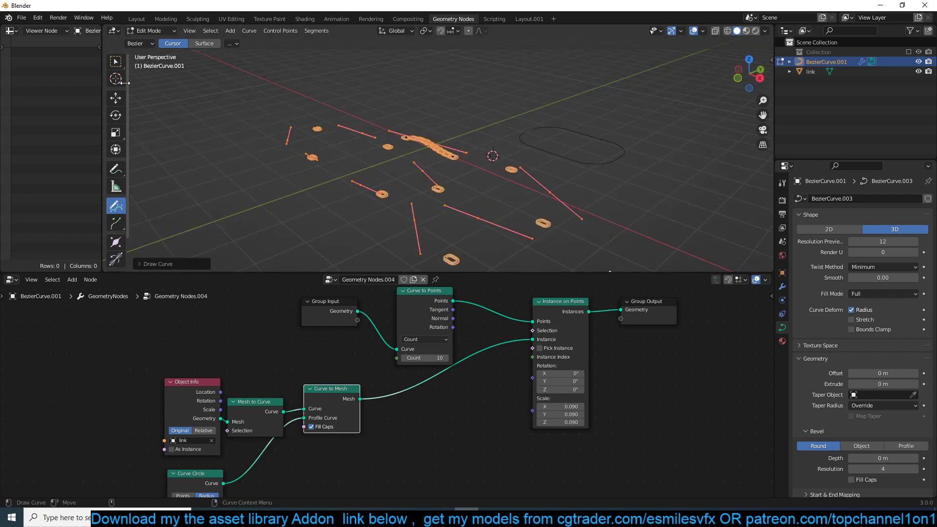
# - Lift a control point near the start of the drawn spline well above the others and return to Object Mode
pyautogui.click(118, 98)
pyautogui.press('h')
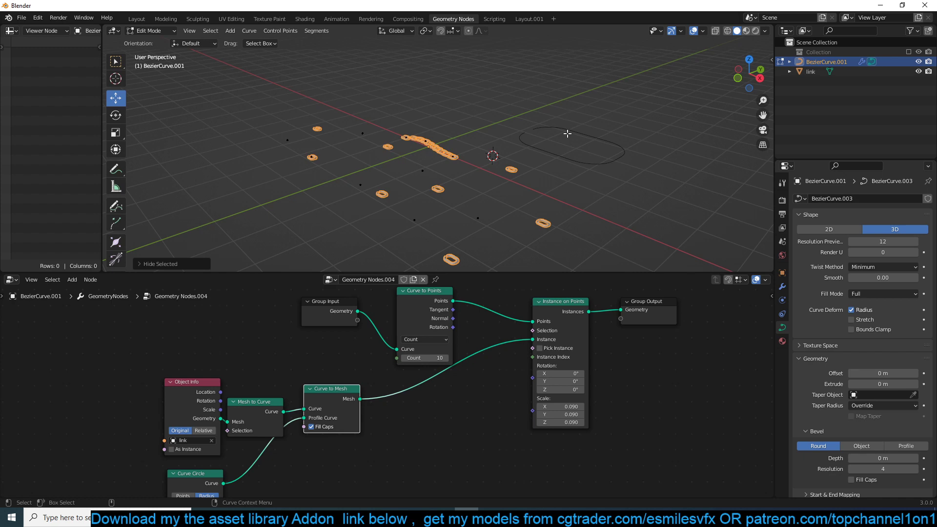
pyautogui.hotkey('ctrl', 'z')
pyautogui.press('g')
pyautogui.click(572, 62)
pyautogui.press('Tab')
pyautogui.moveTo(573, 62); pyautogui.dragTo(394, 191, button='middle')
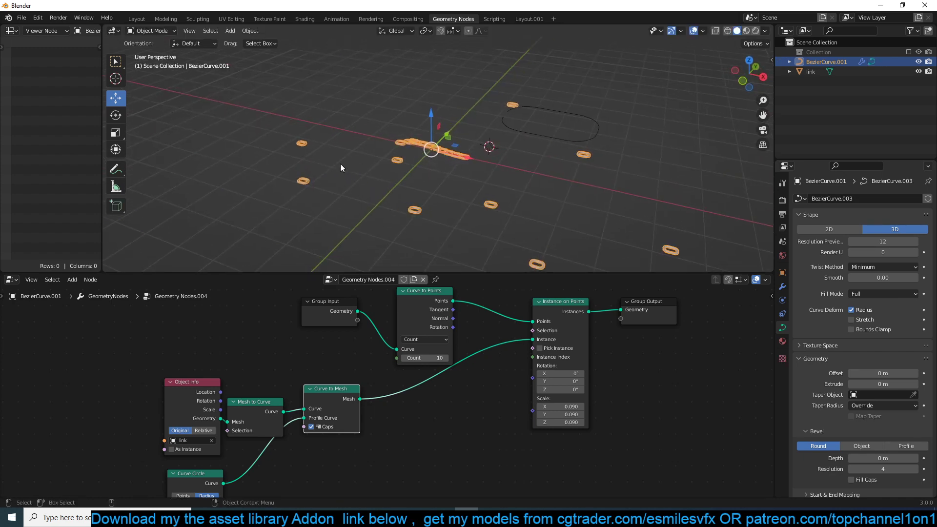
# - Insert a Join Geometry node before the Group Output and connect the Group Input curve to it alongside the instances
pyautogui.scroll(-3, 440, 355)
pyautogui.moveTo(519, 335); pyautogui.dragTo(483, 334, button='middle')
pyautogui.scroll(2, 483, 333)
pyautogui.moveTo(583, 310); pyautogui.dragTo(691, 310)
pyautogui.hotkey('shift', 'a')
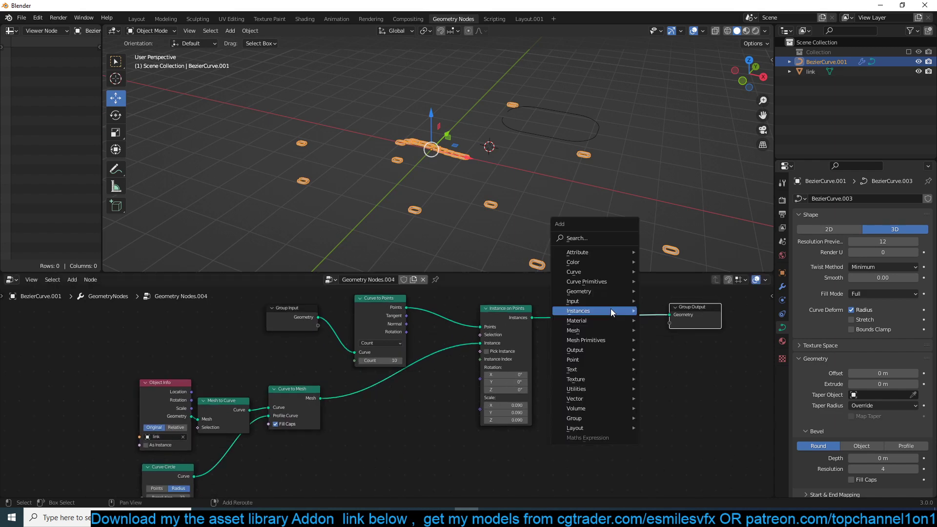
pyautogui.moveTo(609, 291)
pyautogui.click(679, 326)
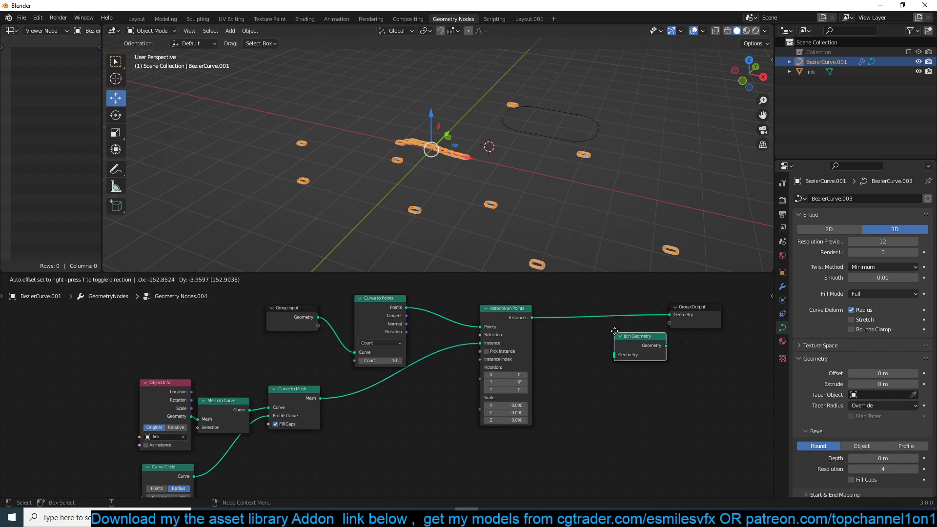
pyautogui.click(588, 310)
pyautogui.moveTo(319, 317); pyautogui.dragTo(588, 334)
# - Examine how the links are spaced along the short original spline and the long drawn spline
pyautogui.moveTo(466, 178); pyautogui.dragTo(452, 160, button='middle')
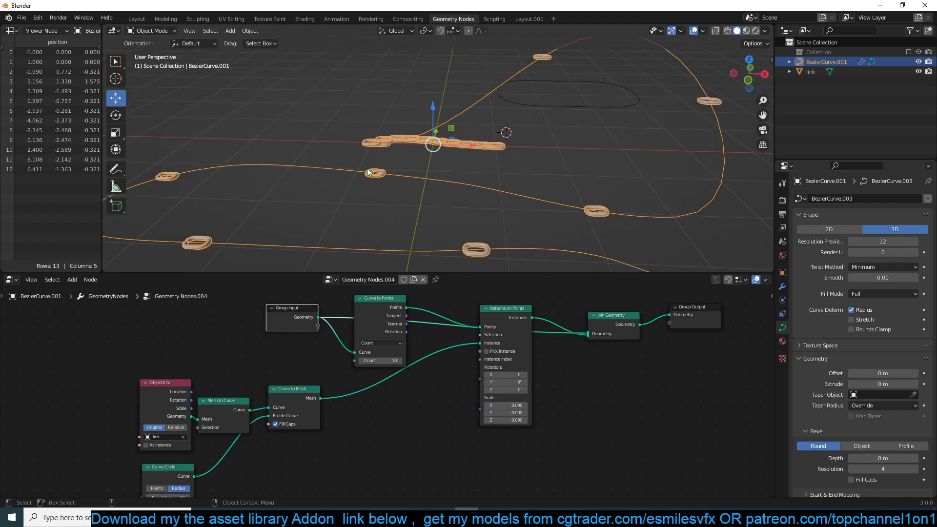
pyautogui.moveTo(369, 172); pyautogui.dragTo(375, 180, button='middle')
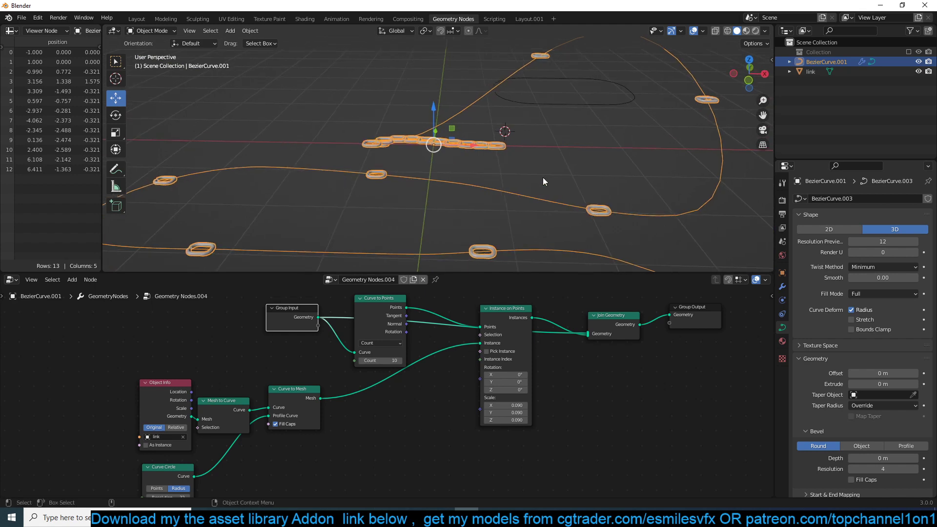
pyautogui.scroll(-3, 534, 179)
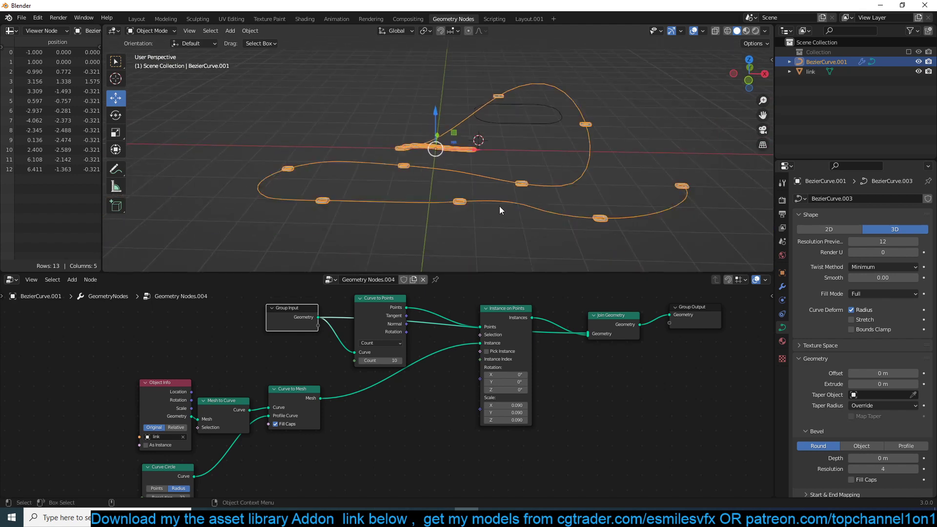
pyautogui.moveTo(499, 206); pyautogui.dragTo(538, 225, button='middle')
pyautogui.scroll(4, 428, 205)
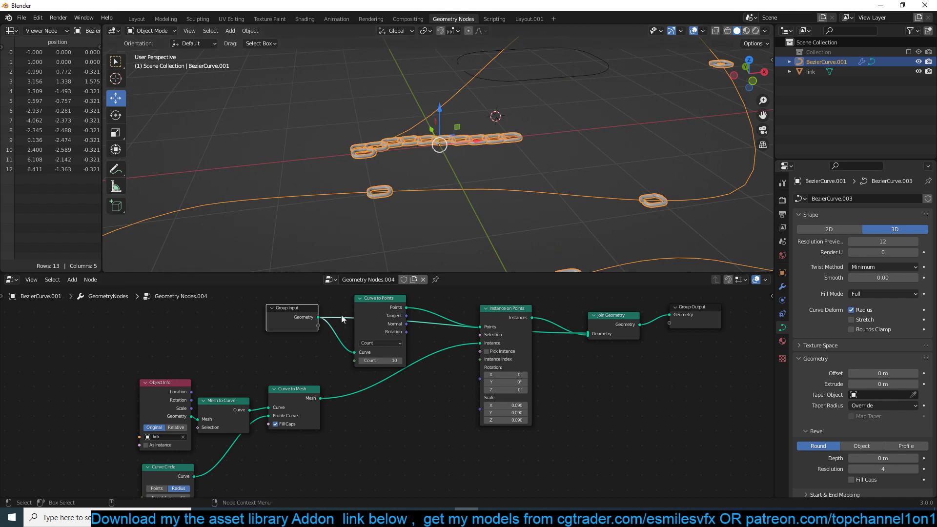
pyautogui.moveTo(502, 116); pyautogui.dragTo(470, 162, button='middle')
pyautogui.scroll(-4, 469, 162)
pyautogui.scroll(2, 486, 180)
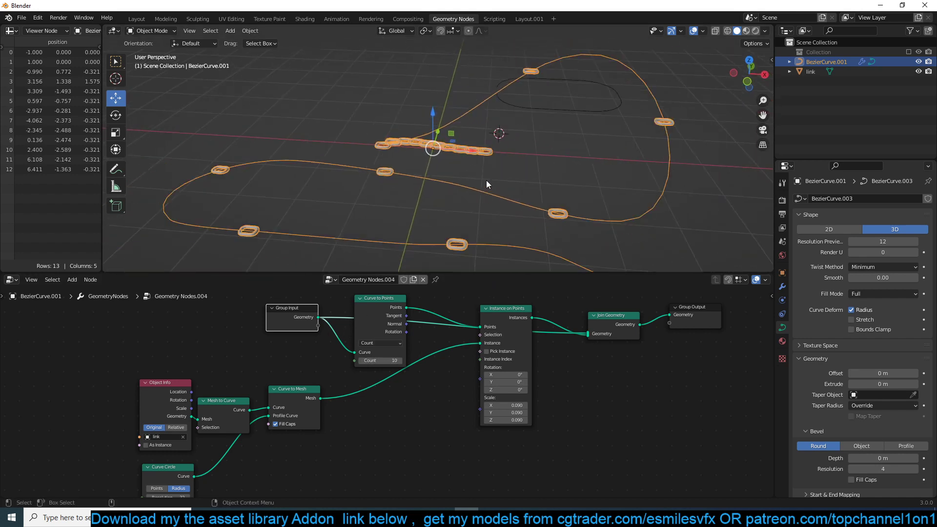
# - Raise the Curve to Points count to 98 and compare the link density on the short and long splines
pyautogui.moveTo(393, 360); pyautogui.dragTo(419, 360)
pyautogui.scroll(3, 500, 139)
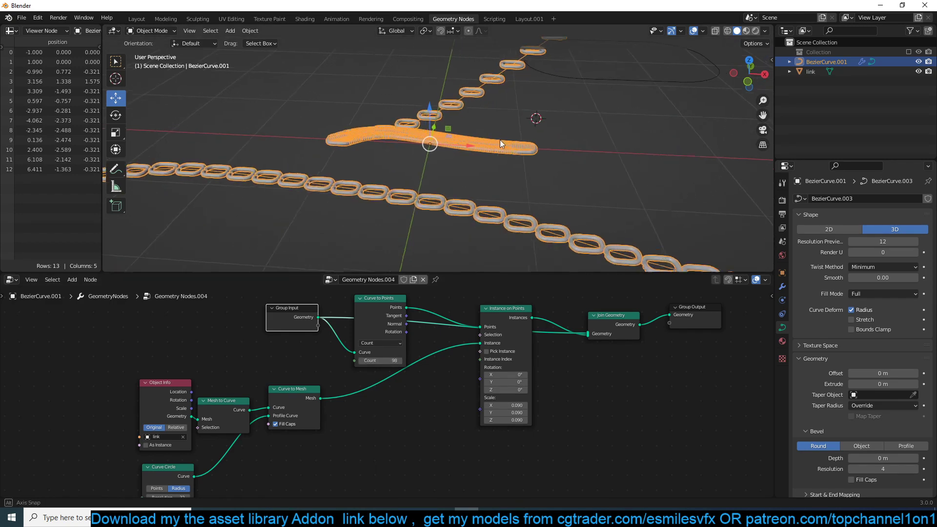
pyautogui.moveTo(500, 139); pyautogui.dragTo(523, 154, button='middle')
pyautogui.scroll(4, 523, 154)
pyautogui.scroll(-4, 522, 156)
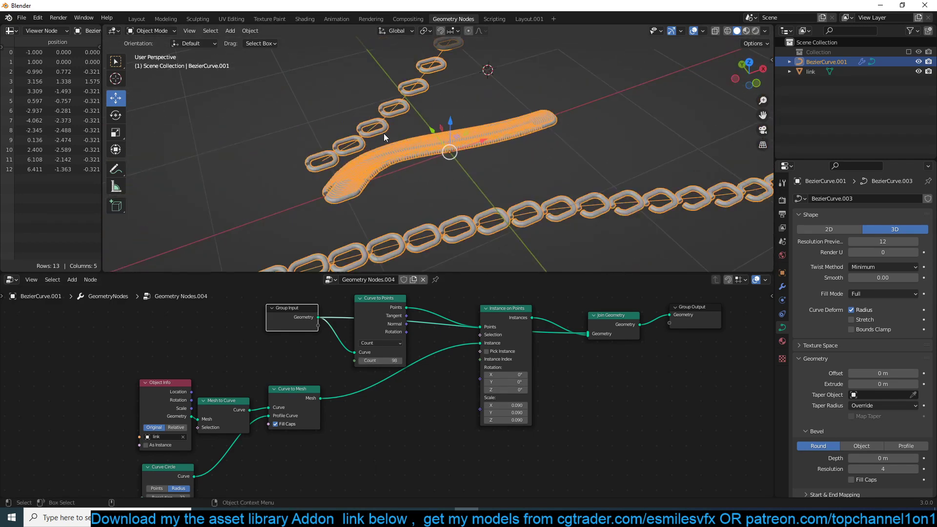
pyautogui.scroll(6, 405, 162)
pyautogui.moveTo(384, 162); pyautogui.dragTo(332, 163, button='middle')
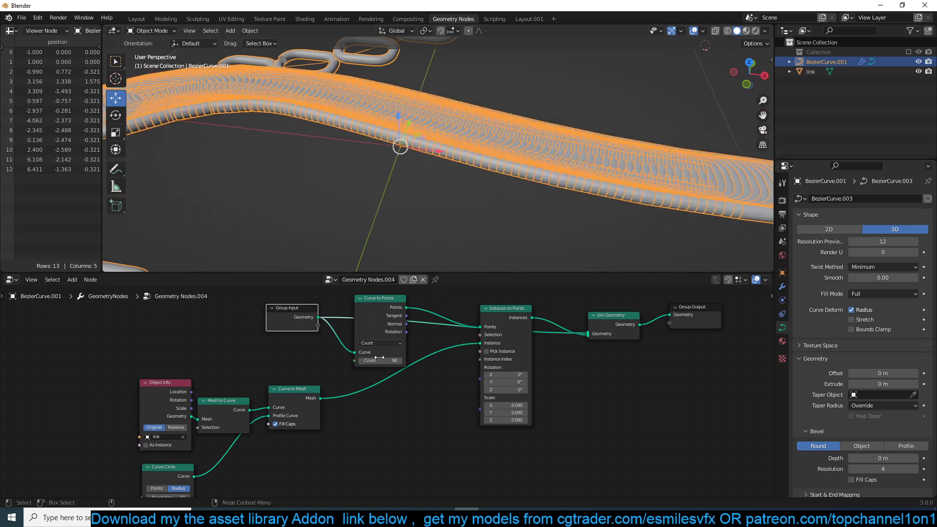
pyautogui.scroll(-6, 417, 257)
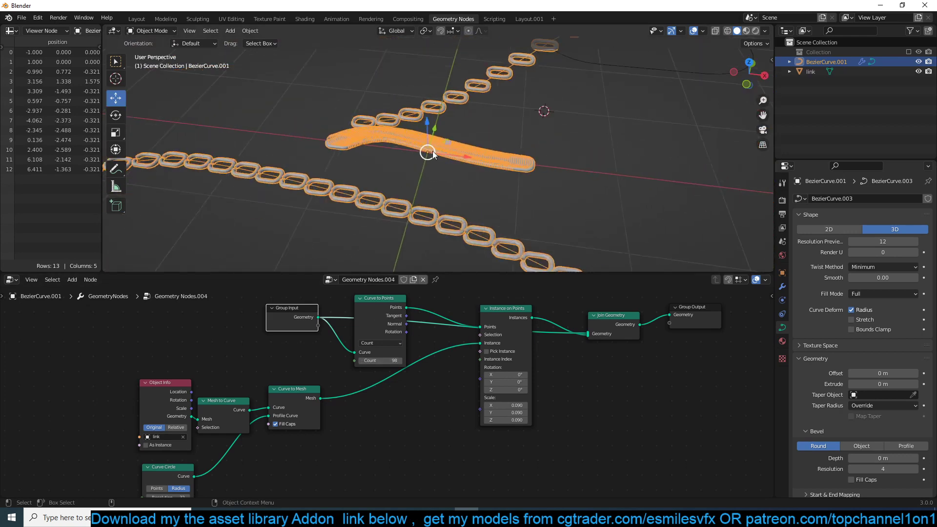
pyautogui.scroll(6, 439, 150)
pyautogui.moveTo(464, 148); pyautogui.dragTo(481, 143, button='middle')
pyautogui.scroll(-5, 481, 142)
pyautogui.scroll(3, 450, 142)
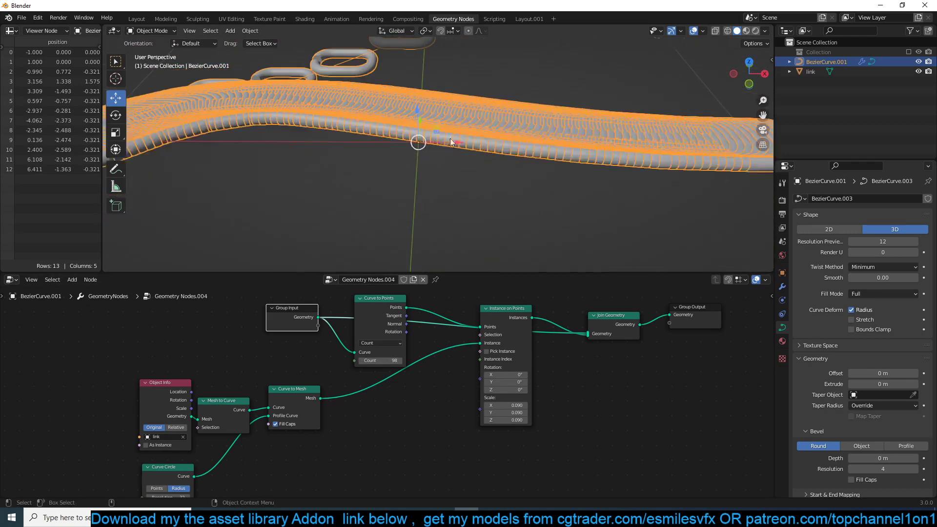
pyautogui.scroll(-3, 387, 134)
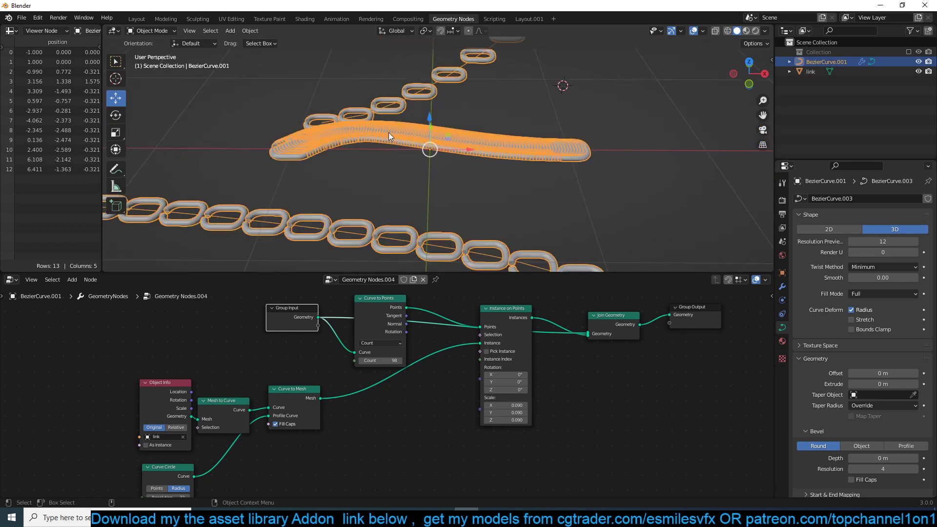
pyautogui.scroll(-5, 390, 131)
# - Reduce the Curve to Points count to 19 and switch the node's distribution mode to Length
pyautogui.moveTo(392, 361); pyautogui.dragTo(419, 349)
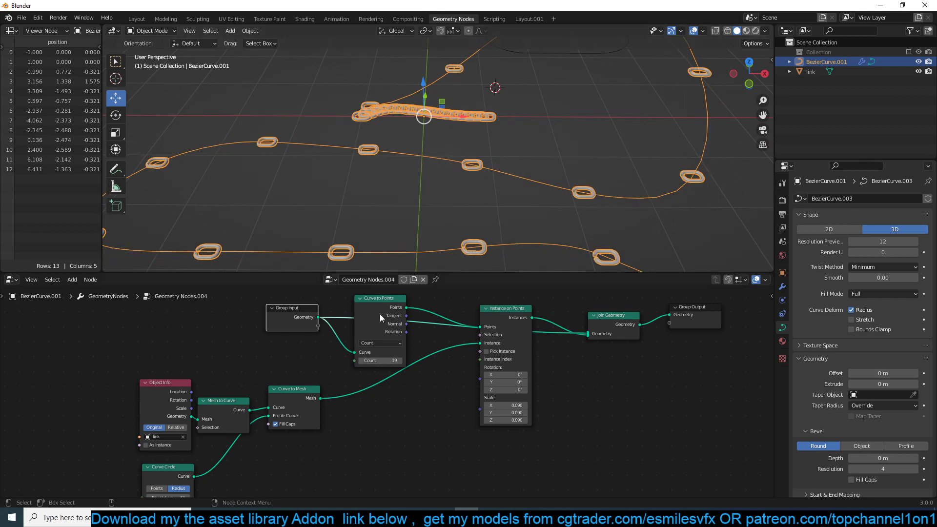
pyautogui.click(389, 344)
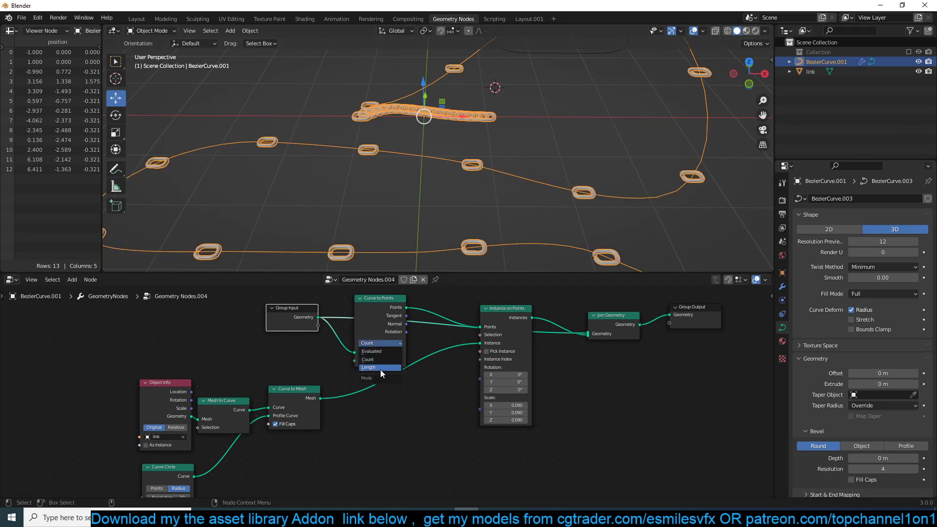
pyautogui.click(380, 368)
# - Set the Curve to Points length to 0.22 m and inspect the link spacing along both splines
pyautogui.moveTo(447, 214)
pyautogui.mouseDown(button='middle')
pyautogui.moveTo(561, 172)
pyautogui.moveTo(472, 159)
pyautogui.moveTo(508, 217)
pyautogui.moveTo(396, 221)
pyautogui.moveTo(462, 210)
pyautogui.moveTo(435, 204)
pyautogui.mouseUp(button='middle')
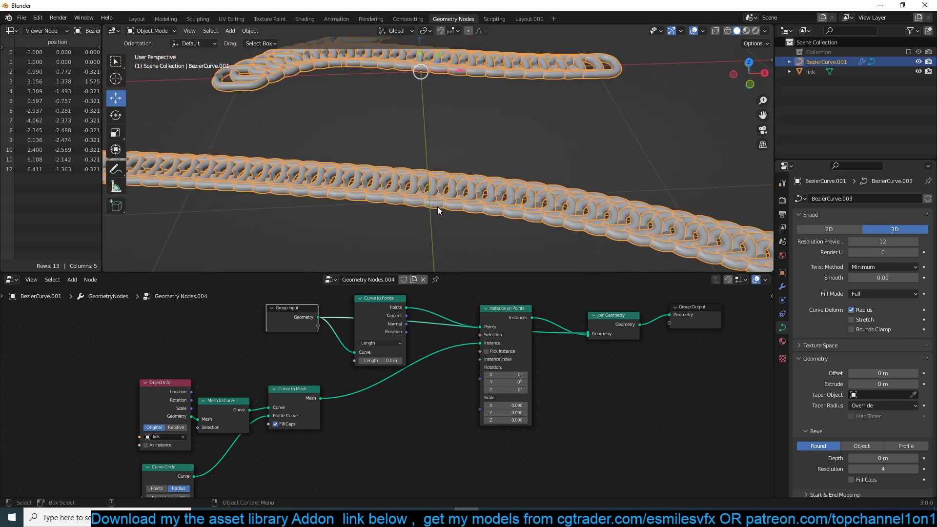
pyautogui.moveTo(318, 71); pyautogui.dragTo(388, 200, button='middle')
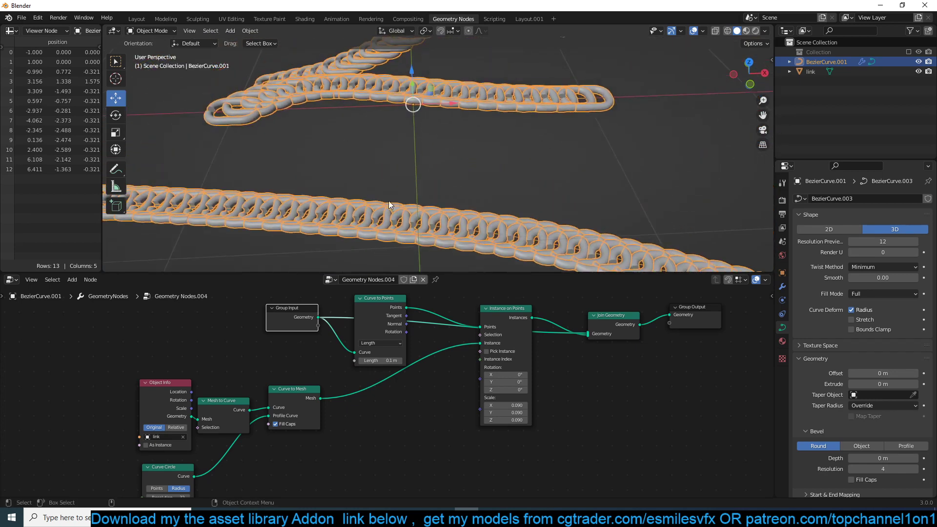
pyautogui.scroll(-3, 414, 172)
pyautogui.scroll(2, 454, 151)
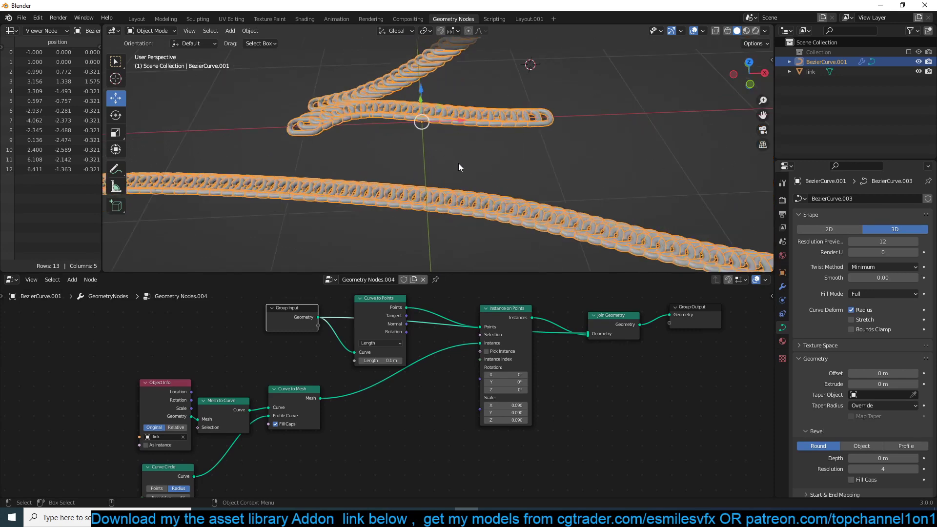
pyautogui.scroll(-5, 487, 158)
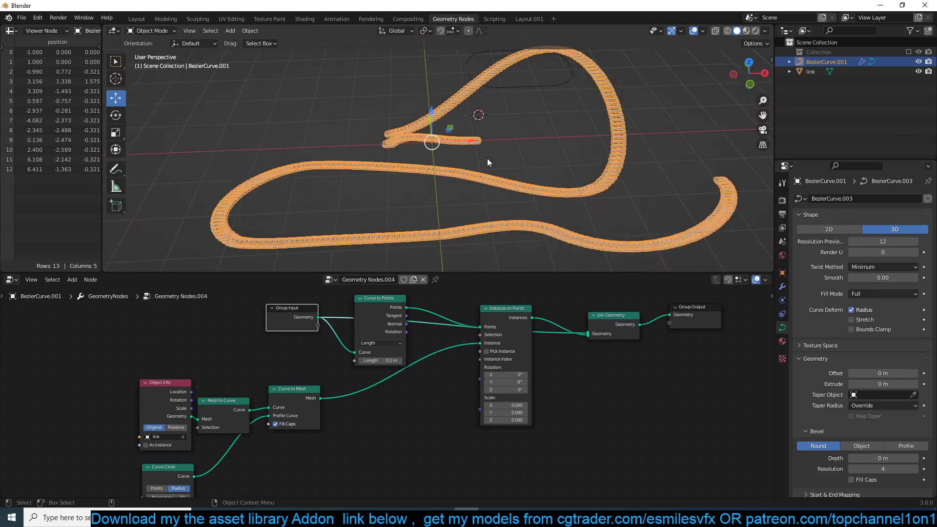
pyautogui.scroll(4, 487, 158)
pyautogui.moveTo(374, 360)
pyautogui.mouseDown()
pyautogui.moveTo(358, 360)
pyautogui.moveTo(386, 361)
pyautogui.mouseUp()
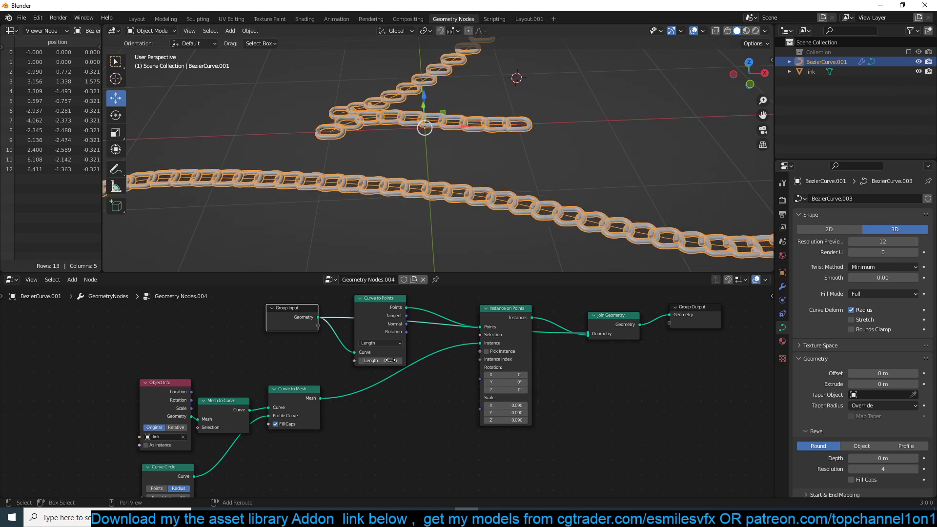
pyautogui.click(472, 185)
pyautogui.scroll(-3, 473, 185)
pyautogui.scroll(5, 552, 181)
pyautogui.moveTo(473, 186); pyautogui.dragTo(392, 114, button='middle')
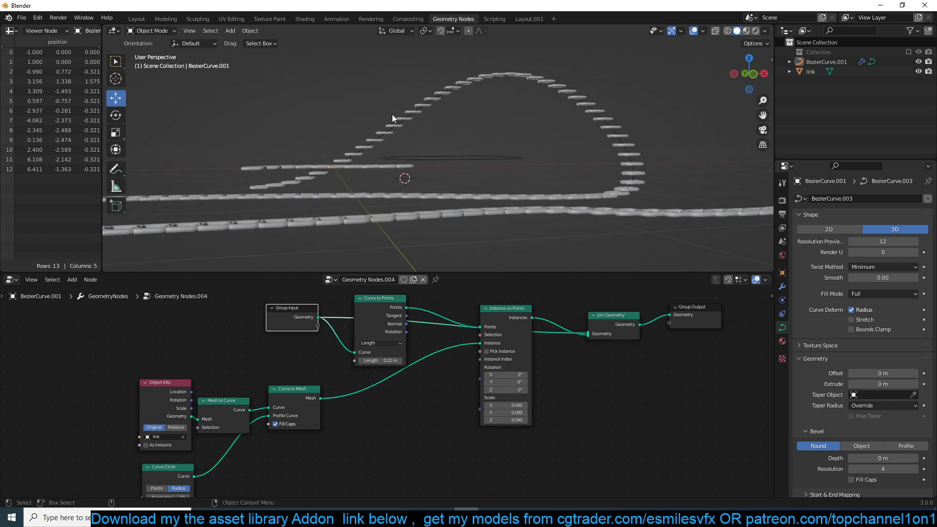
# - Connect the Curve to Points Rotation output to the Rotation input of Instance on Points and check the link orientation
pyautogui.moveTo(507, 320); pyautogui.dragTo(546, 306)
pyautogui.scroll(4, 414, 295)
pyautogui.moveTo(414, 295); pyautogui.dragTo(370, 351, button='middle')
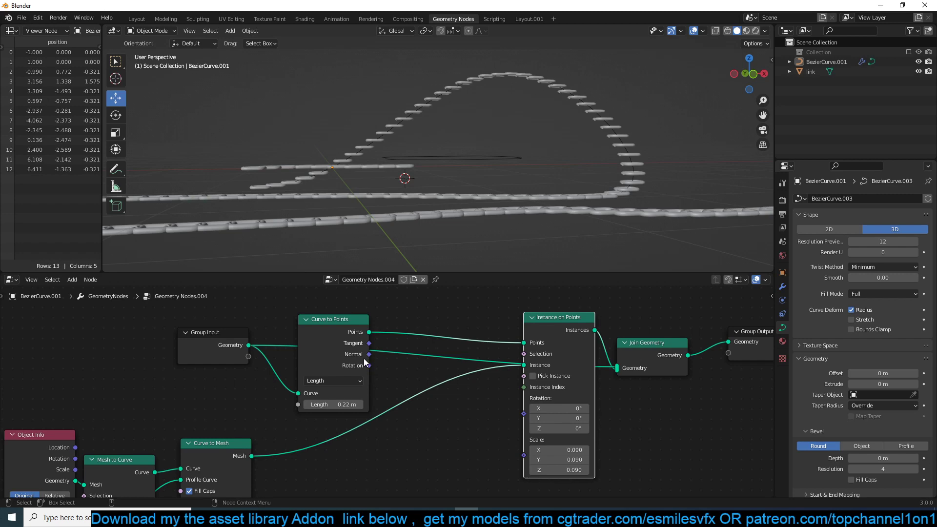
pyautogui.moveTo(368, 366); pyautogui.dragTo(523, 412)
pyautogui.moveTo(520, 219); pyautogui.dragTo(498, 203, button='middle')
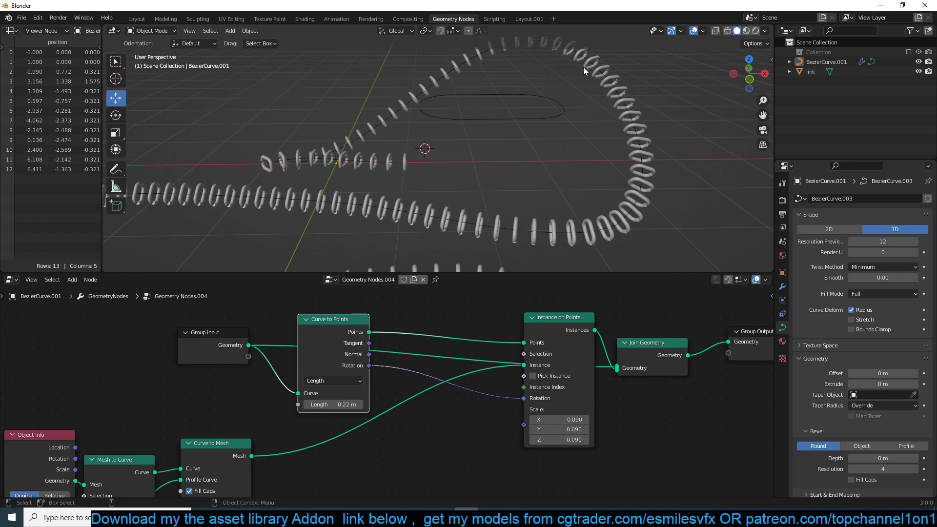
pyautogui.keyDown('shift'); pyautogui.moveTo(557, 66); pyautogui.dragTo(500, 135, button='middle'); pyautogui.keyUp('shift')
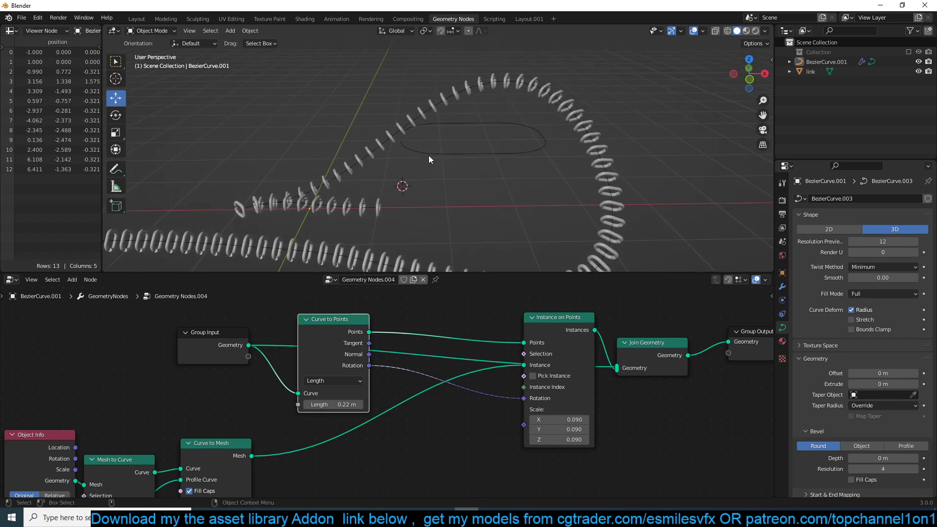
pyautogui.scroll(-3, 439, 158)
pyautogui.scroll(4, 455, 162)
pyautogui.keyDown('shift'); pyautogui.moveTo(471, 167); pyautogui.dragTo(392, 216, button='middle'); pyautogui.keyUp('shift')
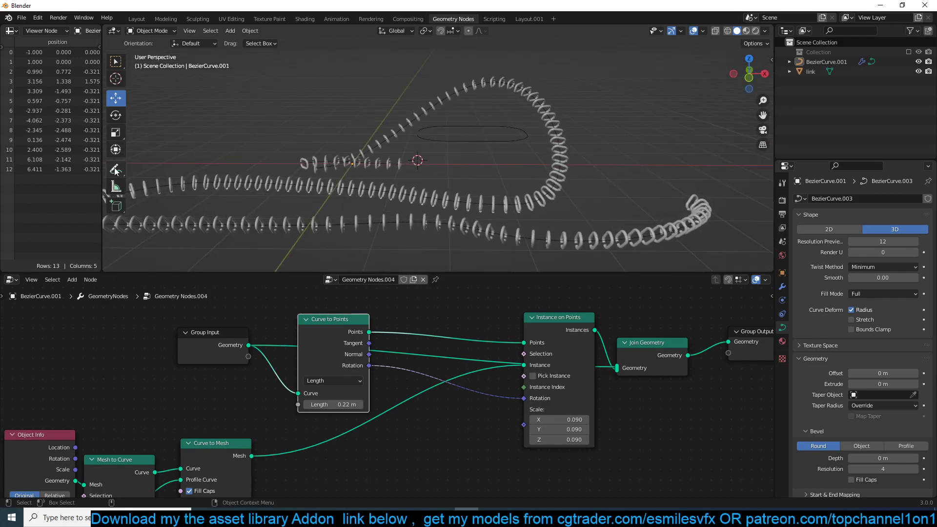
pyautogui.moveTo(275, 108); pyautogui.dragTo(245, 133)
pyautogui.scroll(-3, 256, 420)
pyautogui.scroll(4, 277, 392)
# - Insert a Transform node between Curve to Mesh and the Instance input of Instance on Points
pyautogui.moveTo(257, 421)
pyautogui.mouseDown(button='middle')
pyautogui.moveTo(293, 375)
pyautogui.moveTo(331, 378)
pyautogui.mouseUp(button='middle')
pyautogui.scroll(-1, 303, 408)
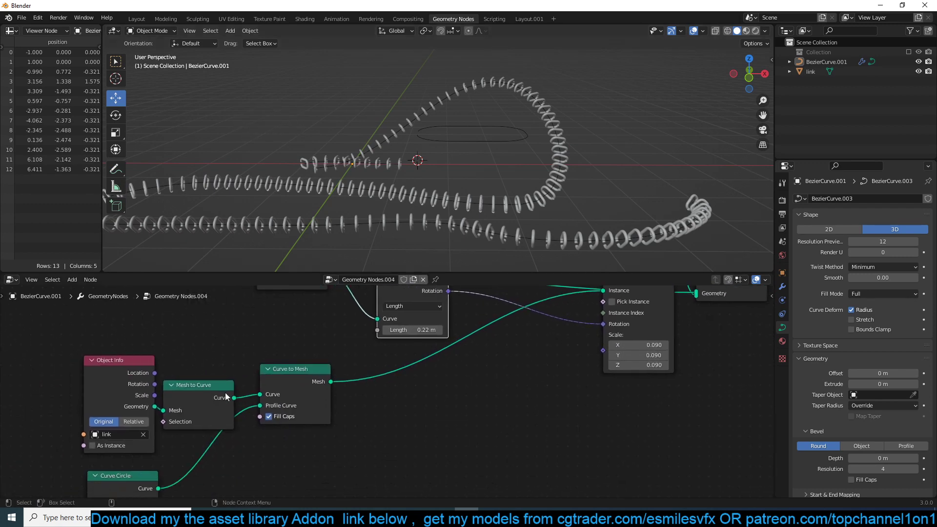
pyautogui.moveTo(225, 393); pyautogui.dragTo(145, 379, button='middle')
pyautogui.hotkey('shift', 'a')
pyautogui.moveTo(271, 437)
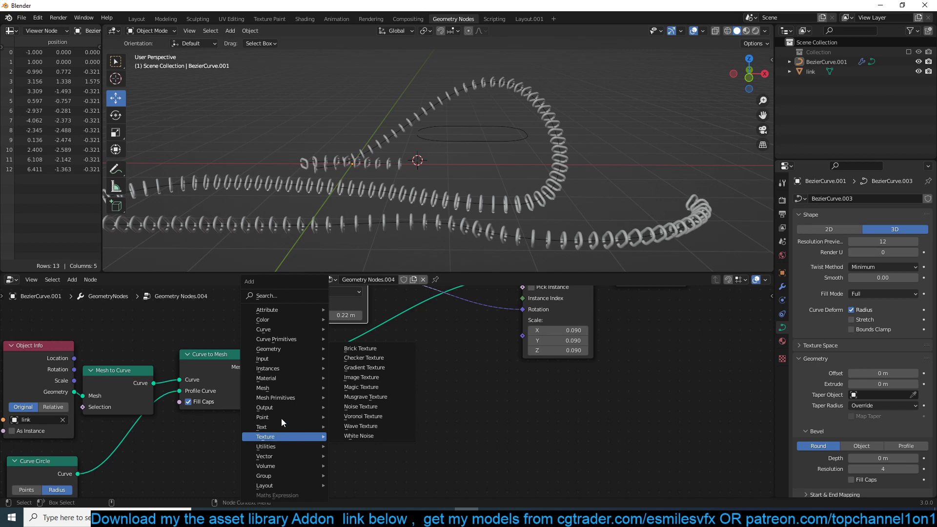
pyautogui.moveTo(302, 348)
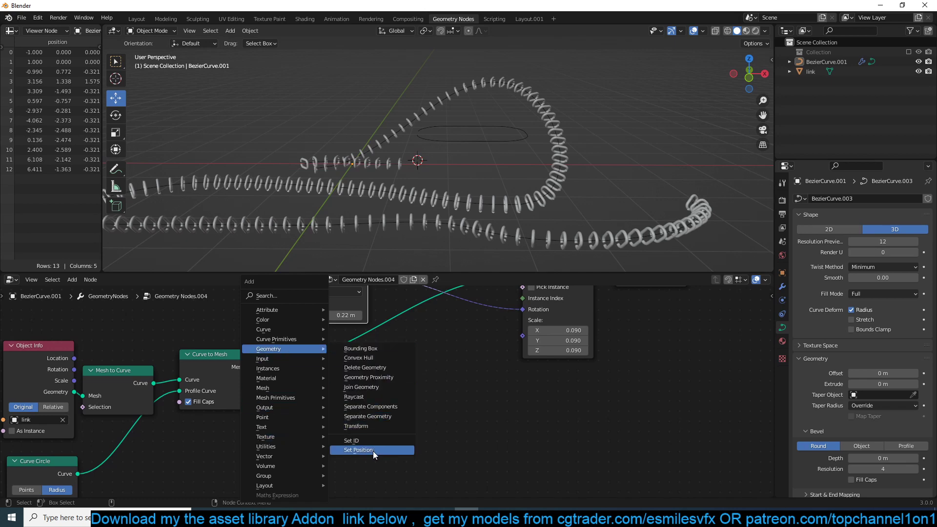
pyautogui.click(374, 427)
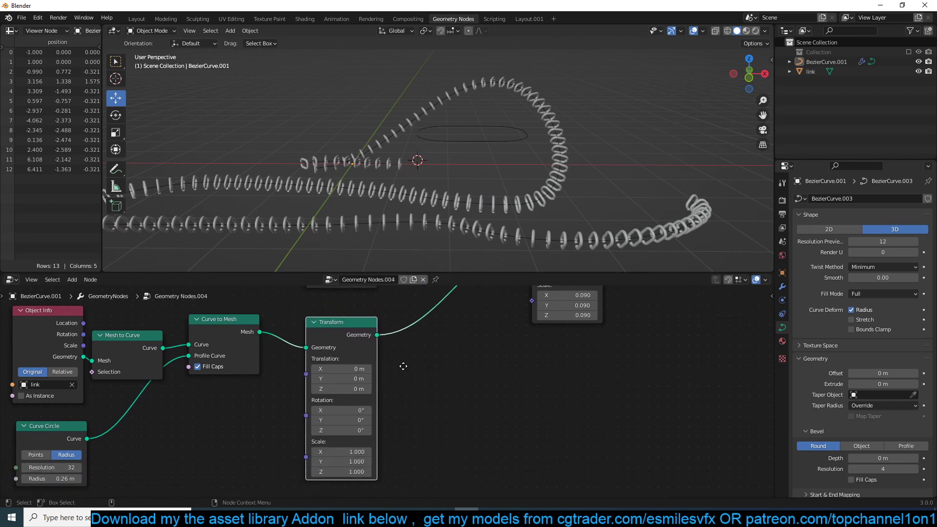
pyautogui.moveTo(403, 366); pyautogui.dragTo(403, 356, button='middle')
# - Try rotating the link about Z in the Transform node and reset that rotation to 0°
pyautogui.click(360, 420)
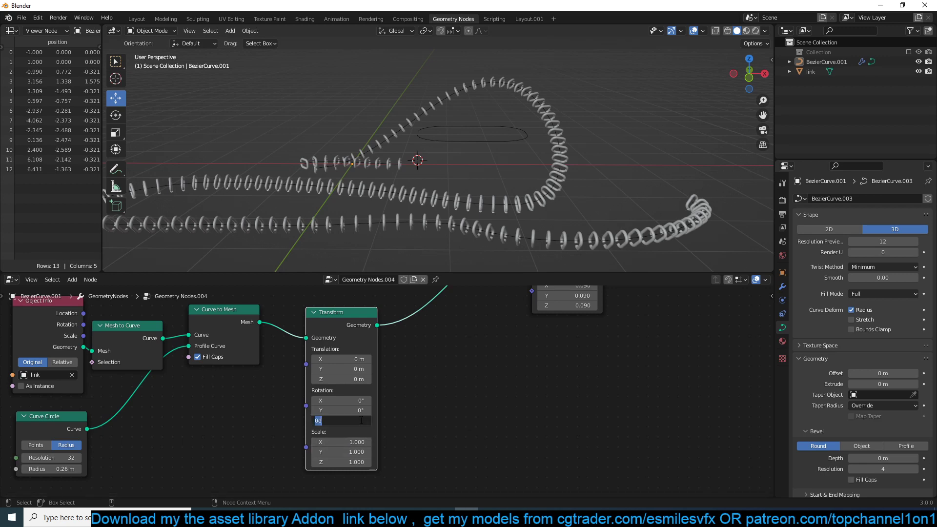
pyautogui.press('Return')
pyautogui.click(360, 420)
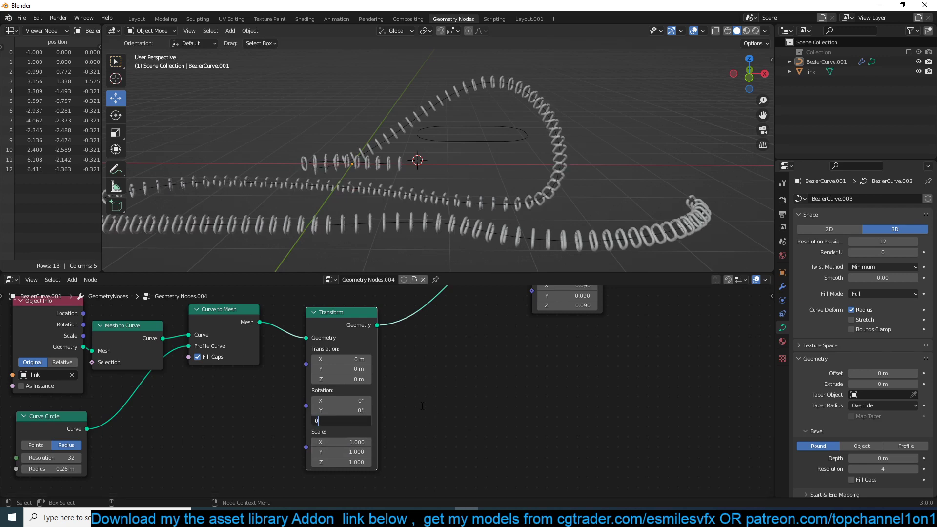
pyautogui.write('0')
pyautogui.press('Return')
# - Set the Transform node's Y rotation to 90° so the links lie lengthwise along the curve
pyautogui.moveTo(347, 411); pyautogui.dragTo(362, 411)
pyautogui.click(347, 412)
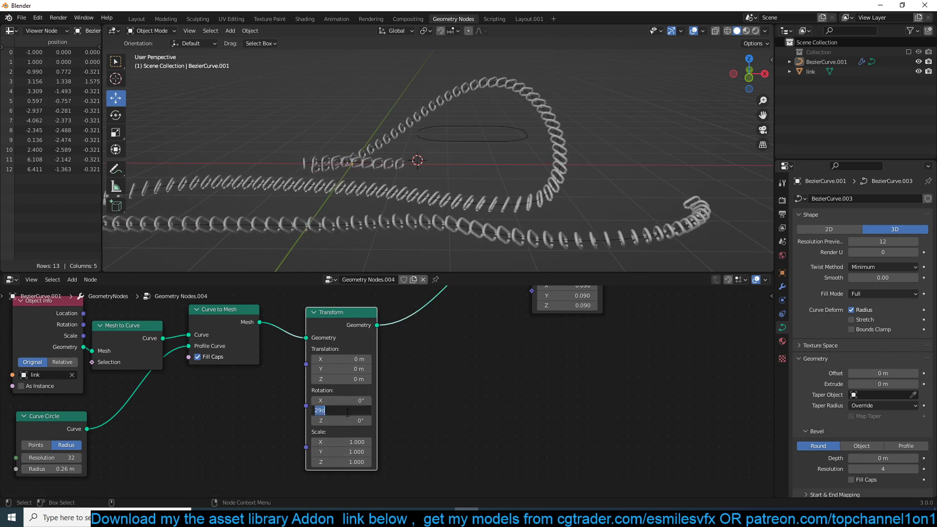
pyautogui.write('90')
pyautogui.press('Return')
pyautogui.moveTo(511, 207); pyautogui.dragTo(511, 227, button='middle')
pyautogui.moveTo(441, 369); pyautogui.dragTo(417, 414, button='middle')
pyautogui.scroll(-1, 416, 414)
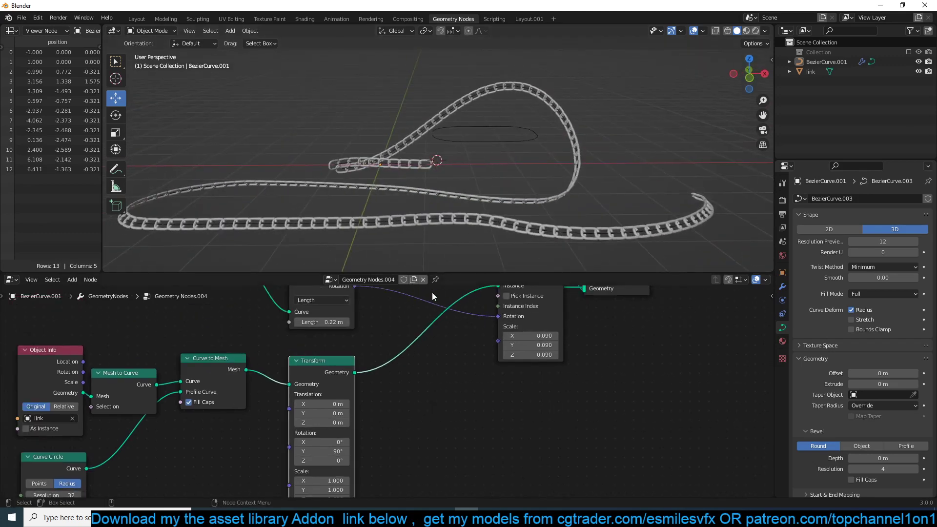
# - Annotate the viewport with a line across the chain's end link and a sketch of two interlocking links beside it
pyautogui.moveTo(441, 239); pyautogui.dragTo(426, 190, button='middle')
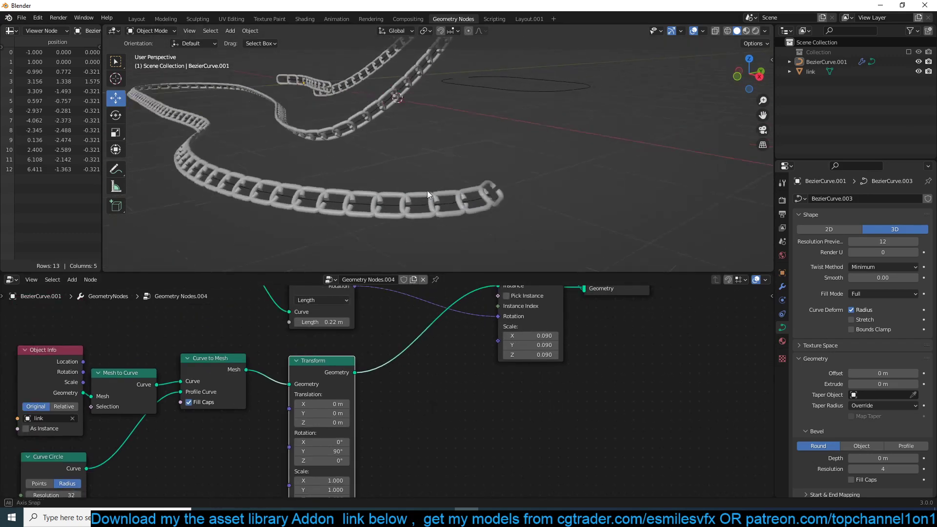
pyautogui.scroll(3, 395, 199)
pyautogui.keyDown('shift'); pyautogui.moveTo(342, 217); pyautogui.dragTo(388, 200, button='middle'); pyautogui.keyUp('shift')
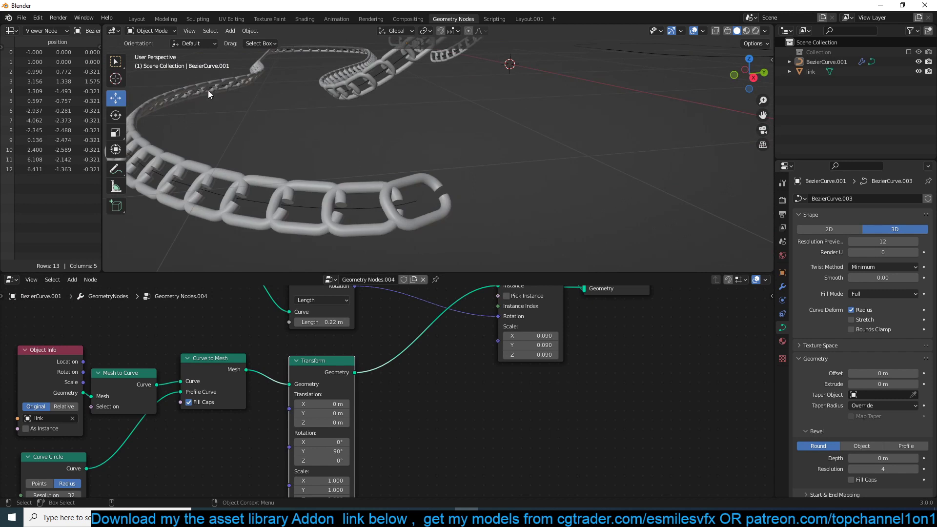
pyautogui.click(115, 169)
pyautogui.moveTo(401, 167); pyautogui.dragTo(403, 176)
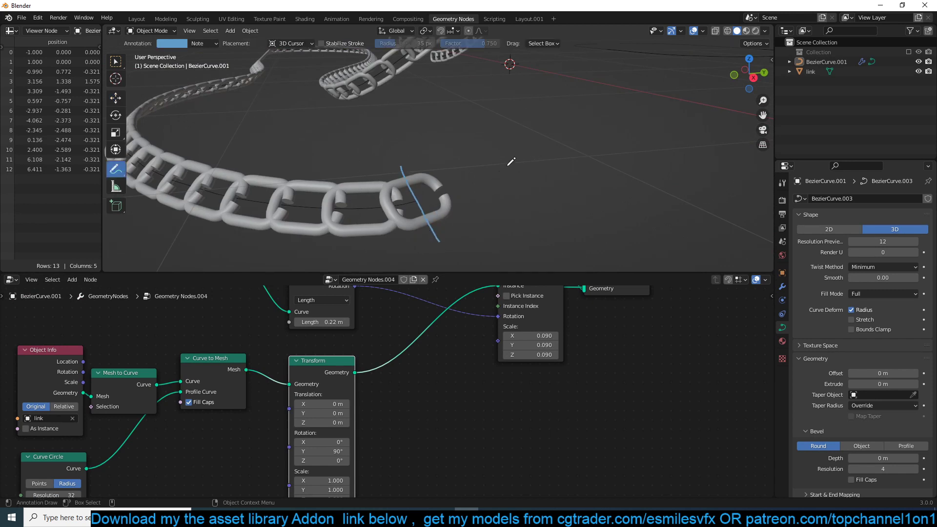
pyautogui.moveTo(511, 165); pyautogui.dragTo(546, 196)
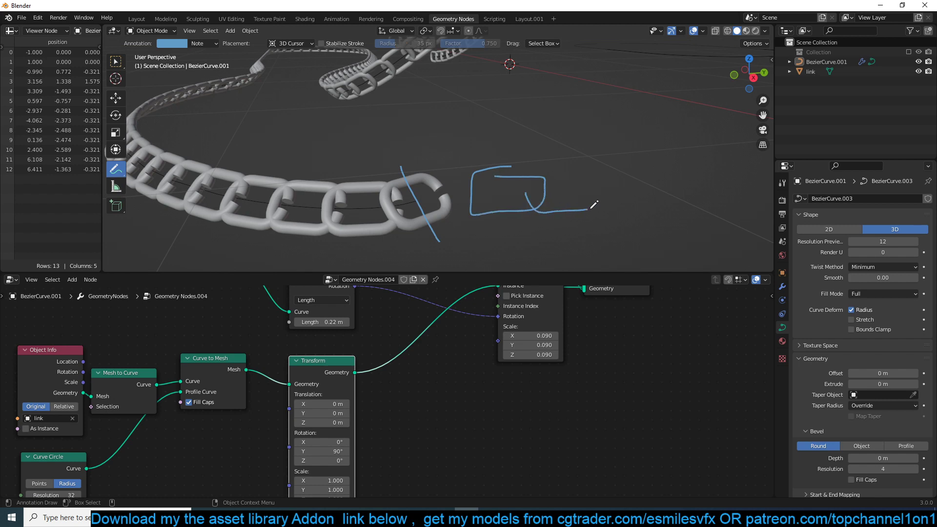
pyautogui.moveTo(600, 181); pyautogui.dragTo(504, 200)
# - Rearrange the Instance on Points and Join Geometry nodes to leave a wide gap between them
pyautogui.scroll(-6, 506, 349)
pyautogui.moveTo(506, 349); pyautogui.dragTo(515, 355, button='middle')
pyautogui.scroll(5, 534, 359)
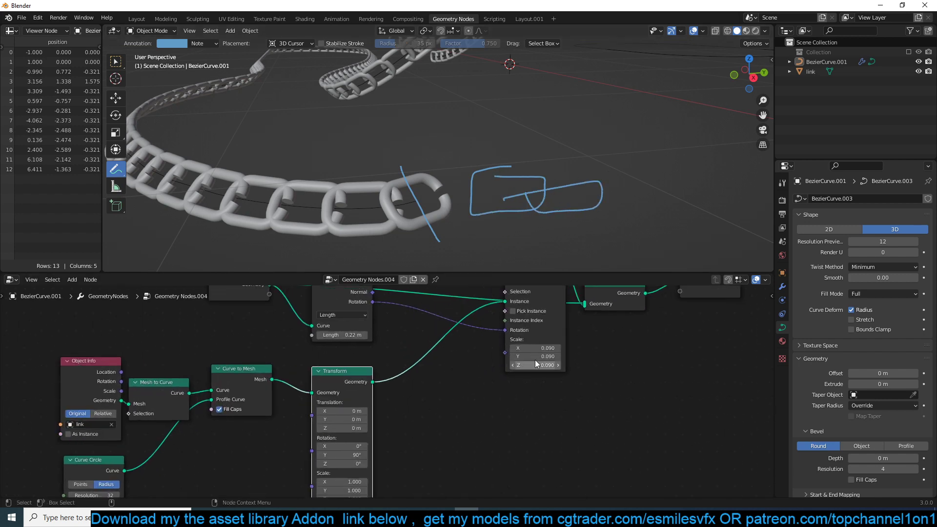
pyautogui.moveTo(589, 338); pyautogui.dragTo(461, 394, button='middle')
pyautogui.moveTo(665, 303); pyautogui.dragTo(554, 317)
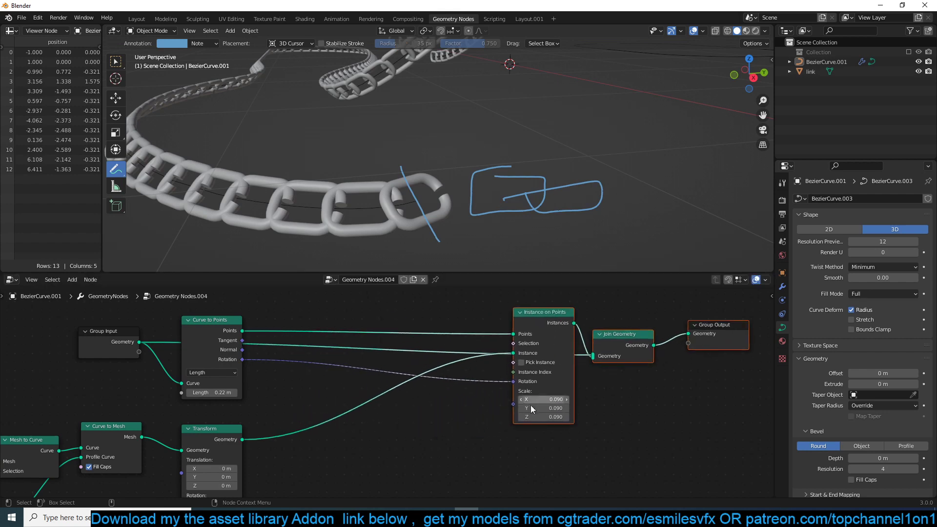
pyautogui.click(605, 416)
pyautogui.moveTo(565, 337); pyautogui.dragTo(522, 339, button='middle')
pyautogui.moveTo(501, 325); pyautogui.dragTo(384, 339)
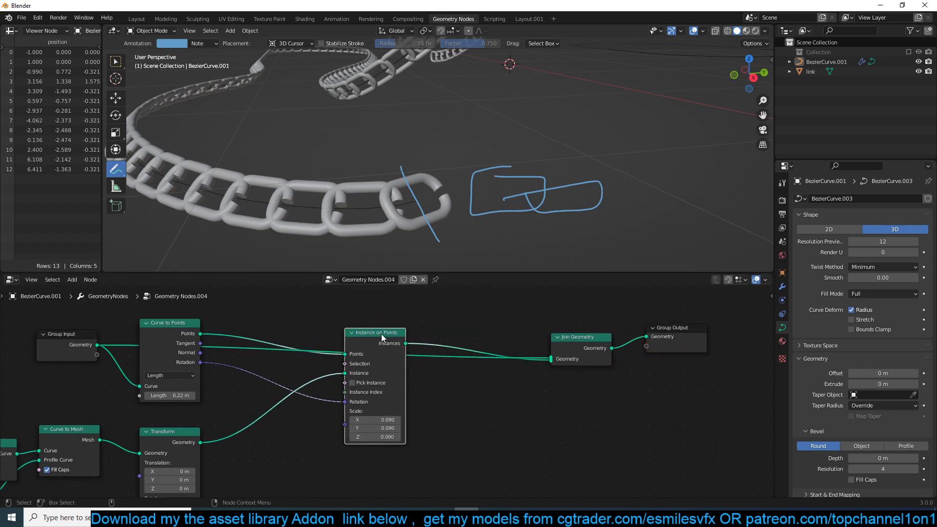
pyautogui.moveTo(563, 344); pyautogui.dragTo(573, 353)
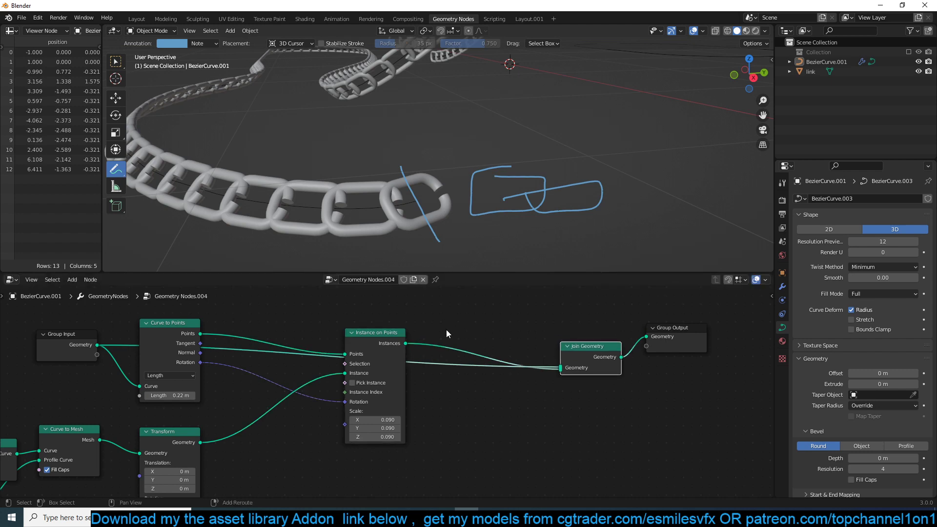
pyautogui.hotkey('shift', 'a')
pyautogui.moveTo(363, 333); pyautogui.dragTo(361, 320)
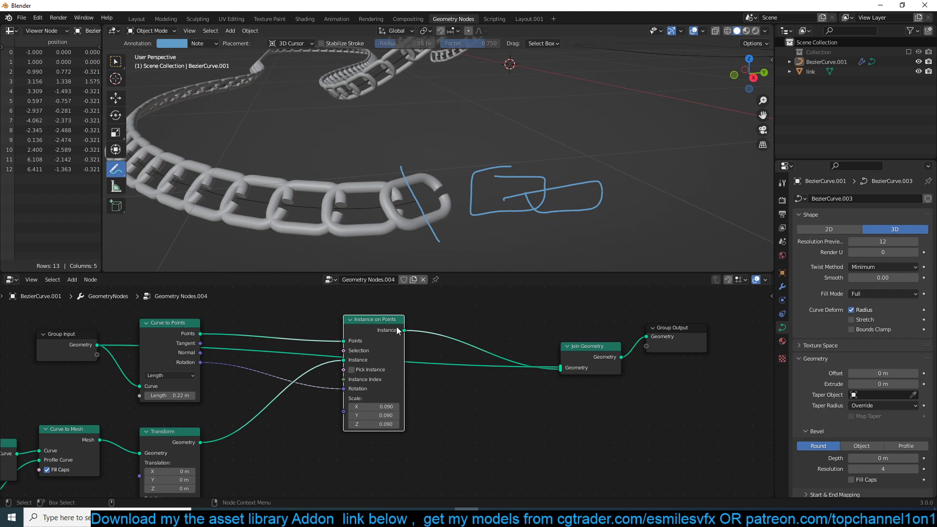
# - Insert a Rotate Instances node between Instance on Points and Join Geometry
pyautogui.hotkey('shift', 'a')
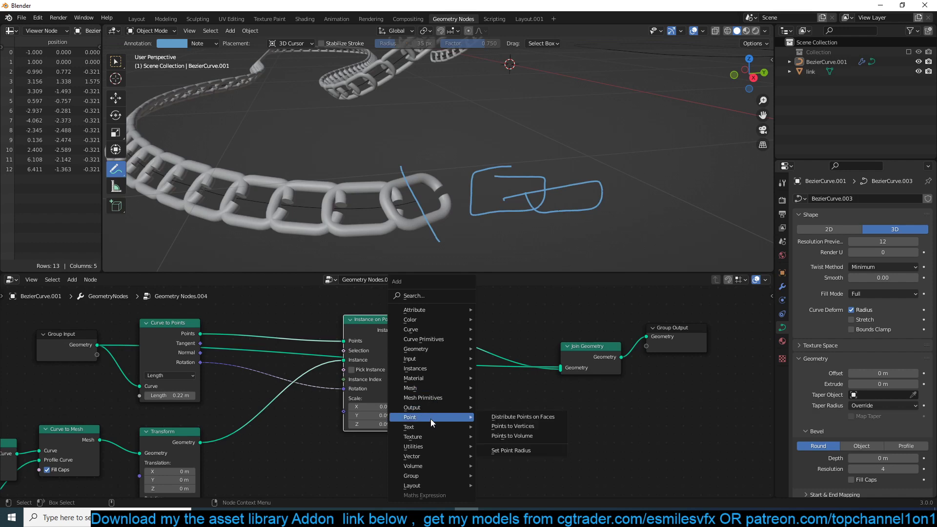
pyautogui.moveTo(427, 369)
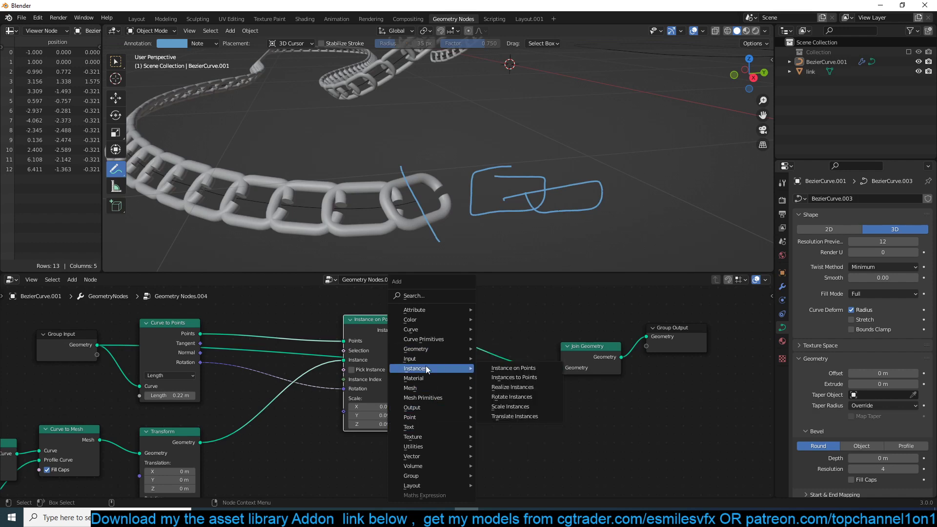
pyautogui.click(526, 398)
pyautogui.click(465, 335)
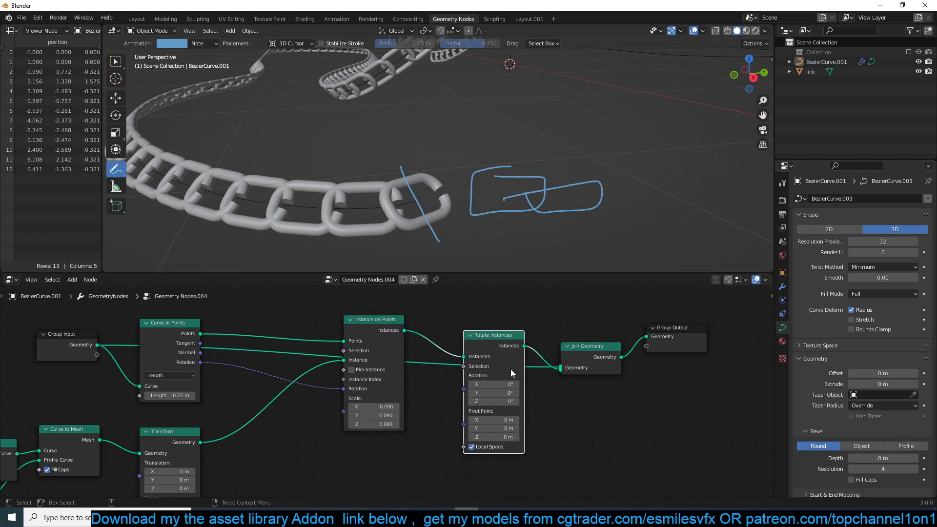
# - Set the Rotate Instances Z rotation to 90° and inspect the turned links along the chain
pyautogui.moveTo(496, 402); pyautogui.dragTo(527, 402)
pyautogui.hotkey('ctrl', 'z')
pyautogui.click(503, 401)
pyautogui.write('90')
pyautogui.press('Return')
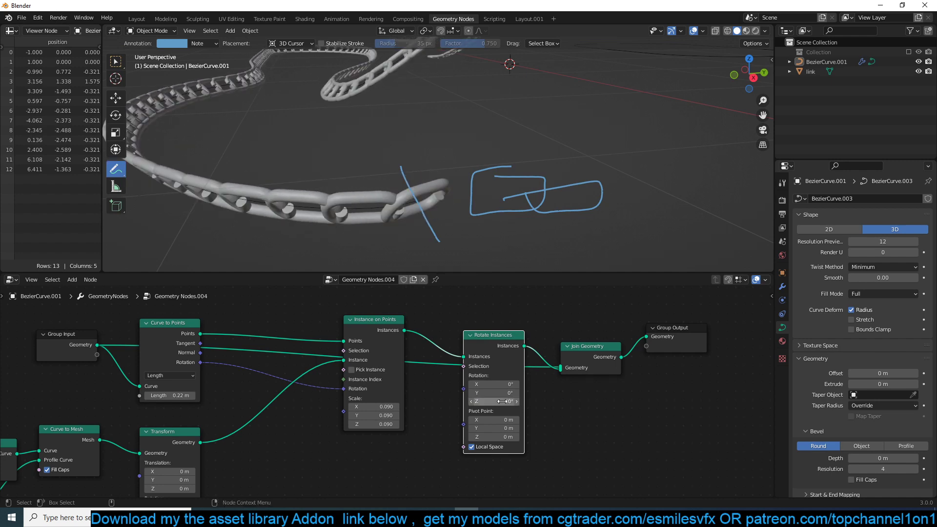
pyautogui.scroll(-3, 415, 181)
pyautogui.moveTo(414, 181)
pyautogui.mouseDown(button='middle')
pyautogui.moveTo(370, 125)
pyautogui.moveTo(392, 150)
pyautogui.moveTo(380, 184)
pyautogui.moveTo(398, 190)
pyautogui.mouseUp(button='middle')
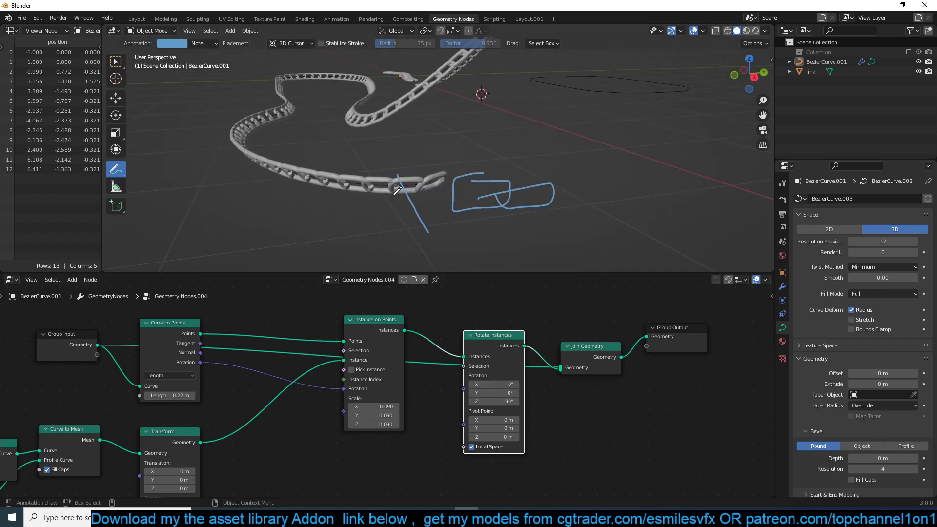
pyautogui.moveTo(460, 172); pyautogui.dragTo(315, 149, button='middle')
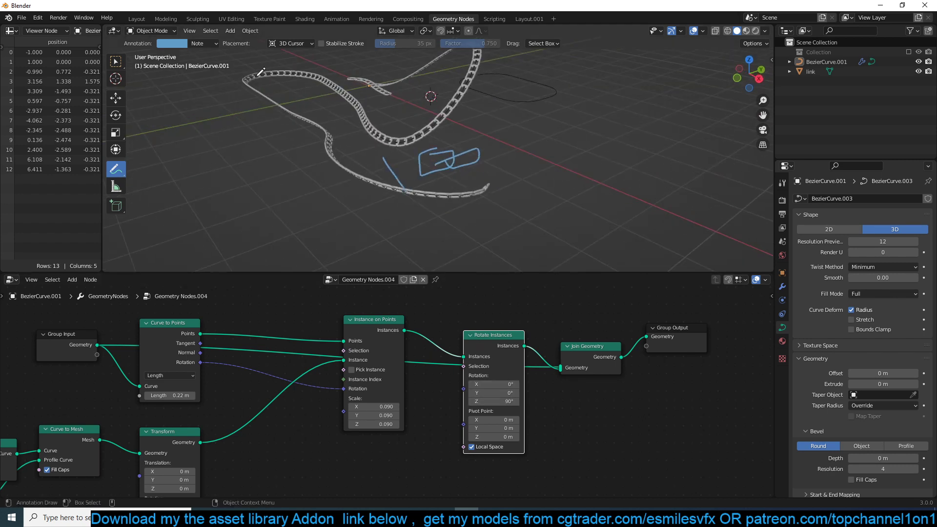
# - Move the Rotate Instances node down below the Join Geometry node to clear room around it
pyautogui.moveTo(405, 118)
pyautogui.mouseDown(button='middle')
pyautogui.moveTo(467, 123)
pyautogui.moveTo(498, 176)
pyautogui.moveTo(379, 140)
pyautogui.mouseUp(button='middle')
pyautogui.scroll(2, 467, 122)
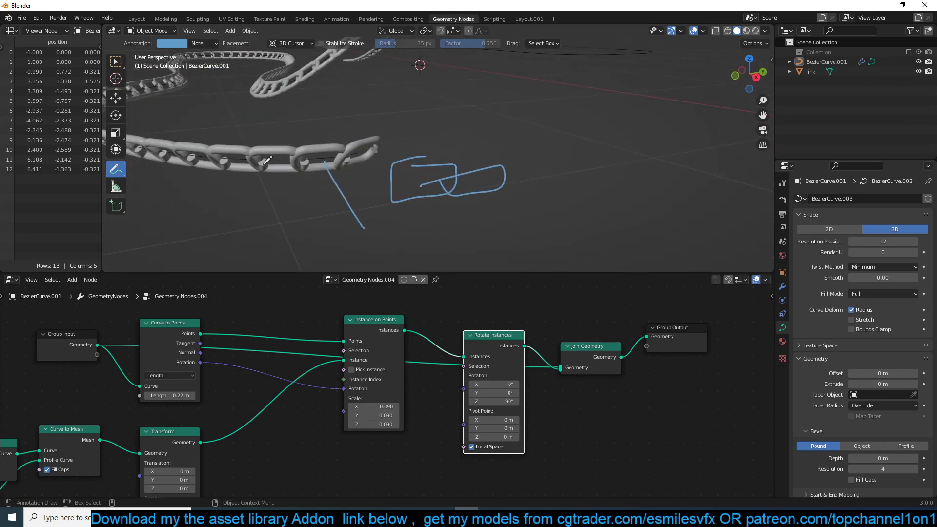
pyautogui.moveTo(492, 361); pyautogui.dragTo(511, 350, button='middle')
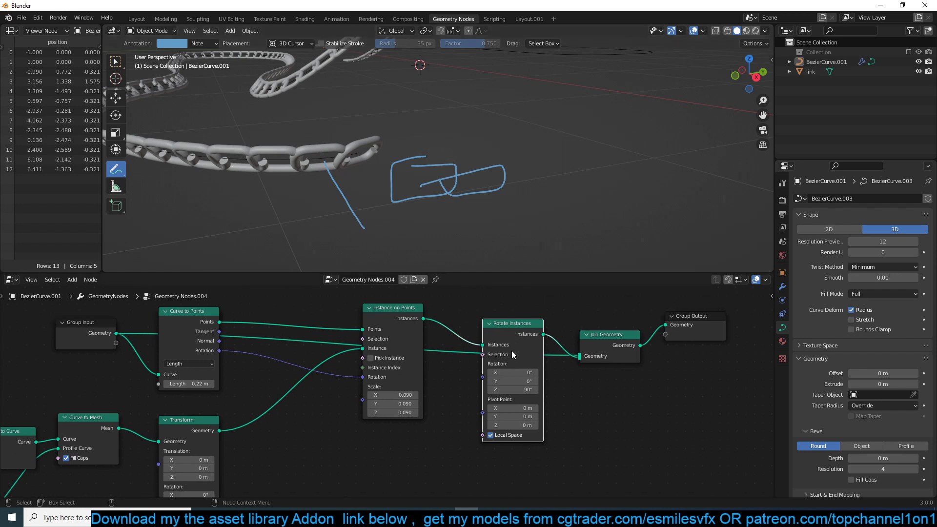
pyautogui.keyDown('ctrl'); pyautogui.moveTo(441, 326); pyautogui.dragTo(470, 357, button='middle'); pyautogui.keyUp('ctrl')
pyautogui.scroll(2, 508, 332)
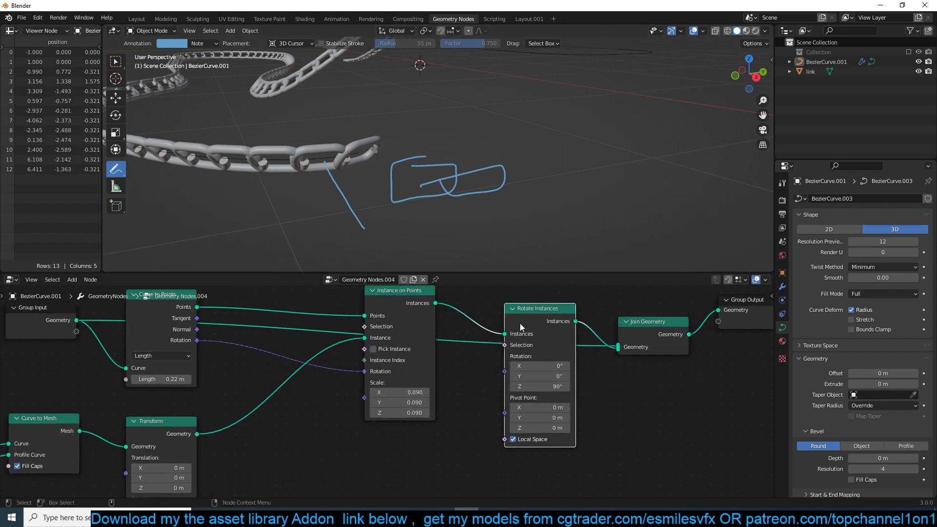
pyautogui.moveTo(520, 323); pyautogui.dragTo(501, 378)
pyautogui.moveTo(440, 400); pyautogui.dragTo(486, 366, button='middle')
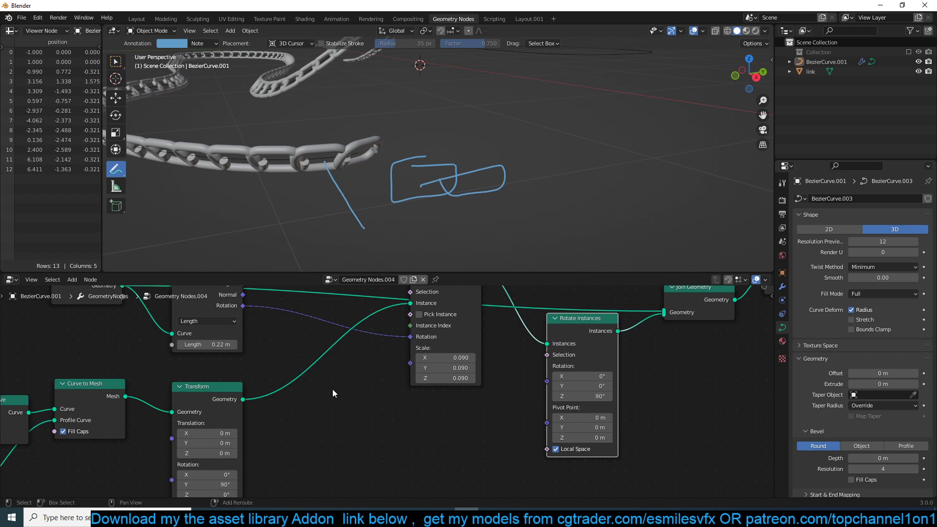
# - Annotate marks on separate links near the chain's end to point out which ones need turning
pyautogui.scroll(-3, 331, 77)
pyautogui.scroll(3, 323, 171)
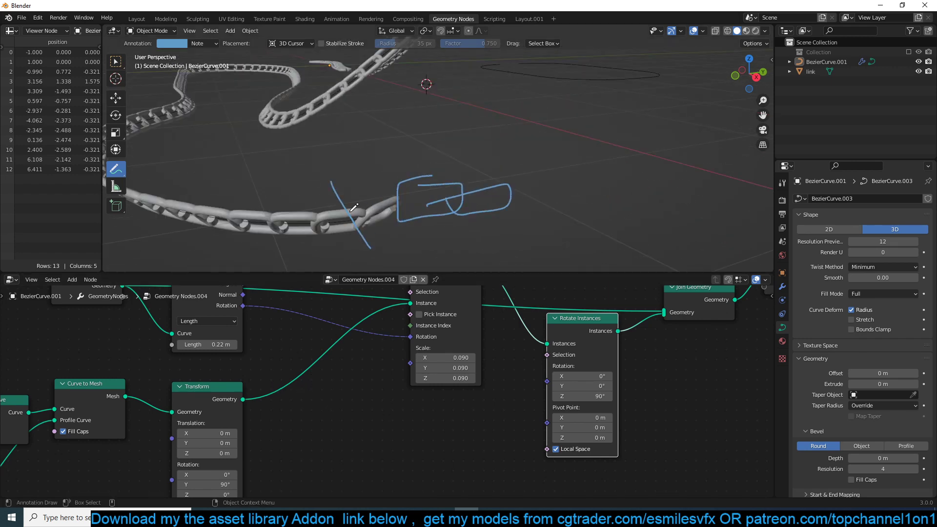
pyautogui.moveTo(389, 124); pyautogui.dragTo(384, 141, button='middle')
pyautogui.scroll(-3, 309, 69)
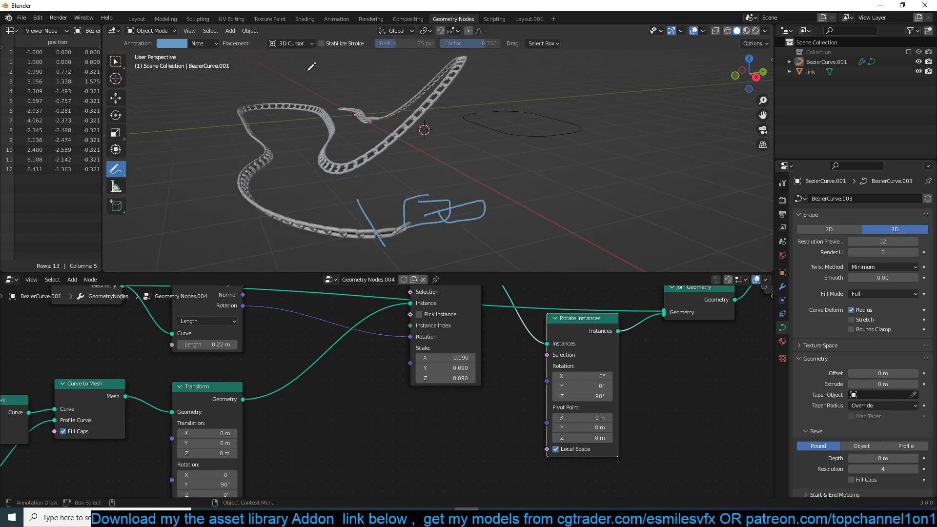
pyautogui.scroll(3, 407, 181)
pyautogui.moveTo(410, 178); pyautogui.dragTo(369, 211, button='middle')
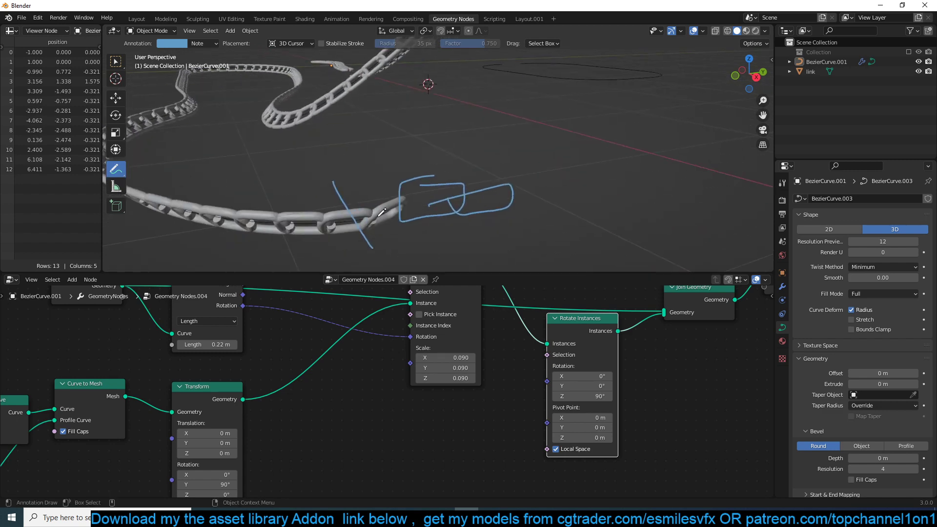
pyautogui.moveTo(369, 203); pyautogui.dragTo(344, 235)
pyautogui.moveTo(294, 214); pyautogui.dragTo(307, 233)
pyautogui.scroll(-3, 467, 432)
pyautogui.scroll(3, 350, 406)
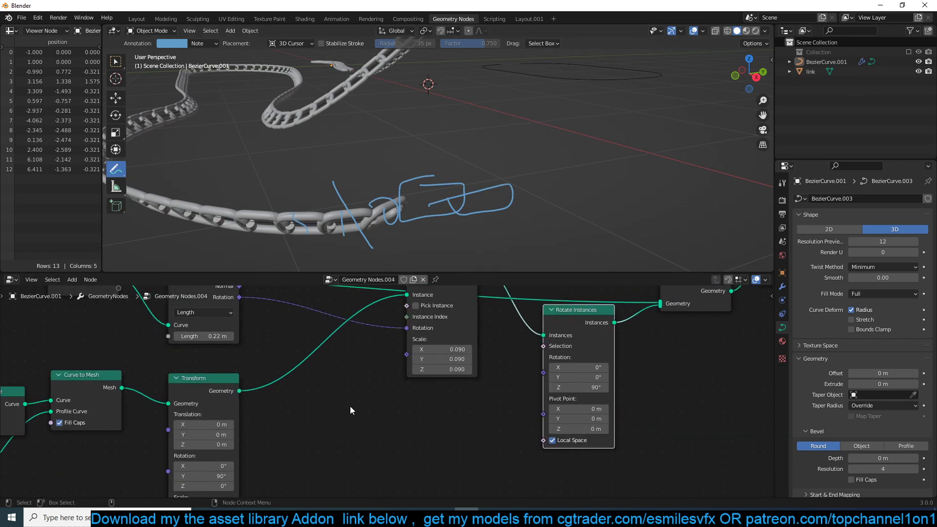
# - Add an Index node in the empty space below the Instance on Points node
pyautogui.hotkey('shift', 'a')
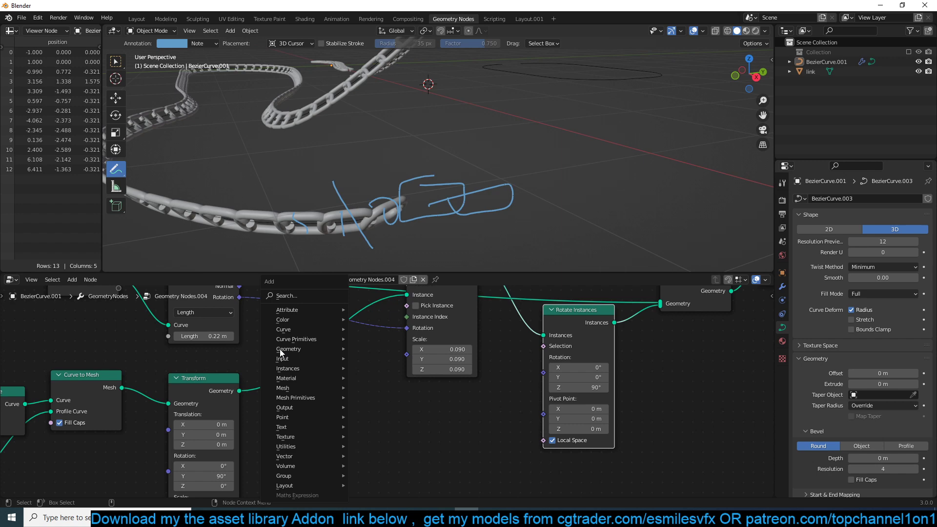
pyautogui.click(298, 299)
pyautogui.write('inde')
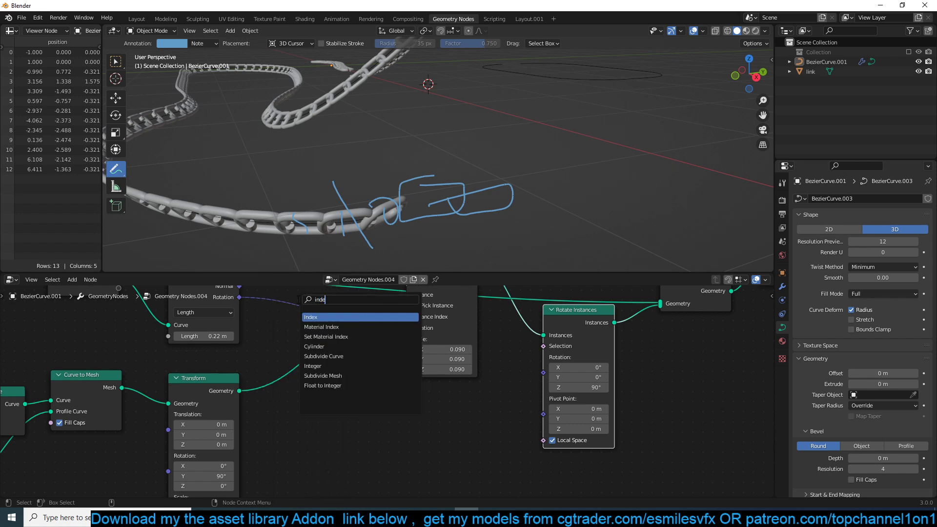
pyautogui.click(325, 317)
pyautogui.click(333, 421)
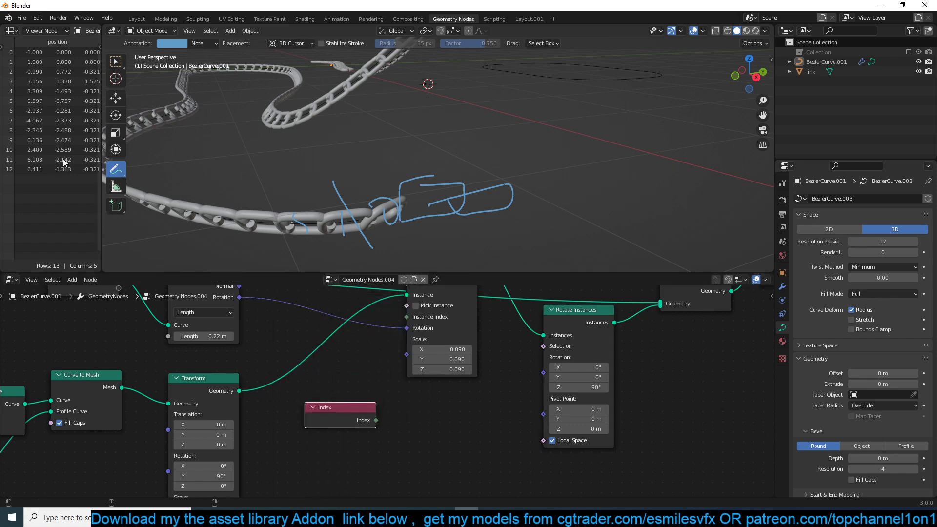
# - Enlarge the spreadsheet and examine the index column of the curve's instances from the first row to the last
pyautogui.hotkey('ctrl', 'space')
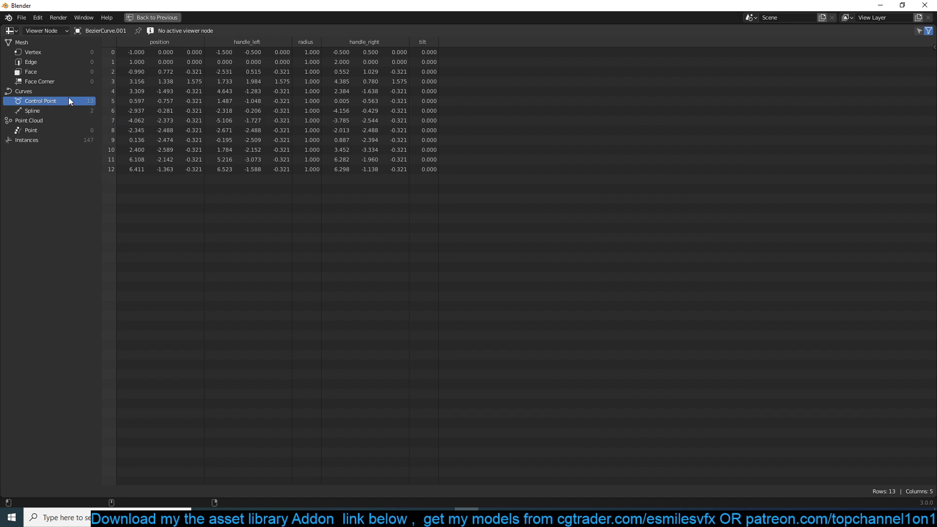
pyautogui.click(77, 141)
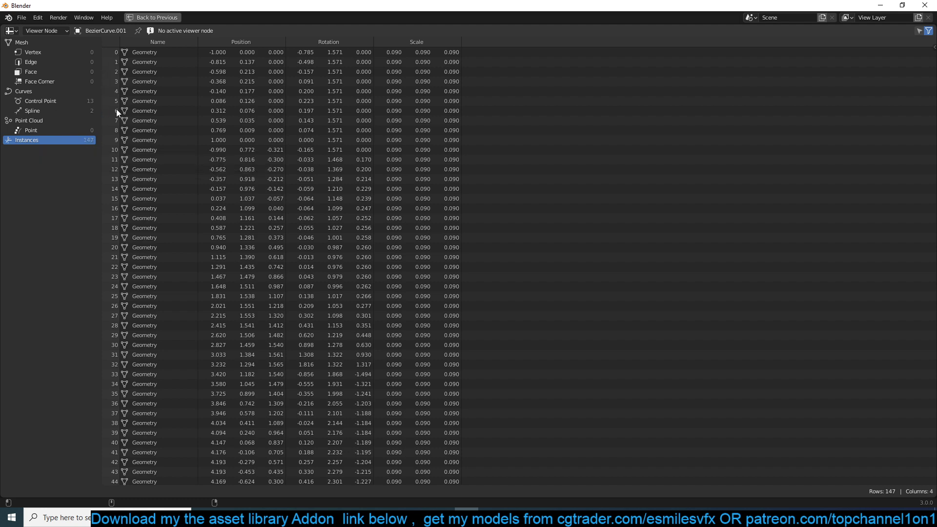
pyautogui.scroll(-20, 132, 444)
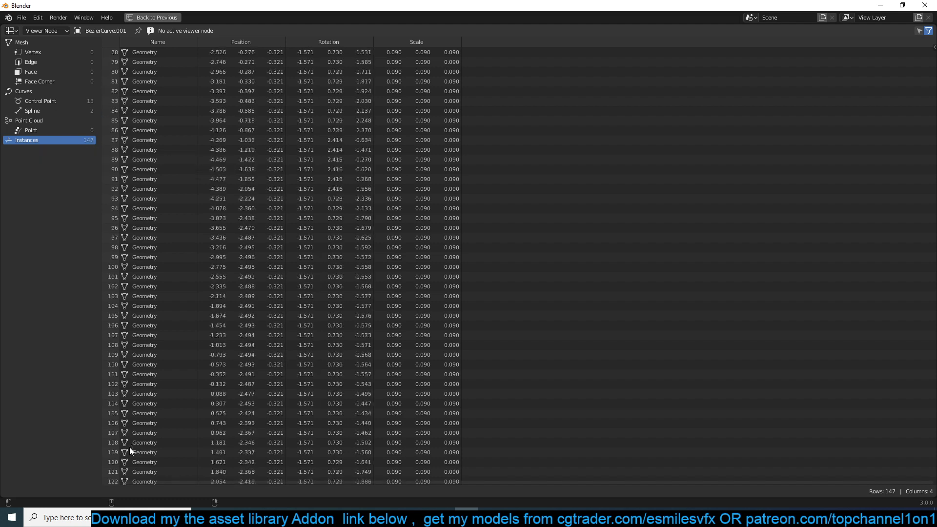
pyautogui.scroll(-6, 120, 478)
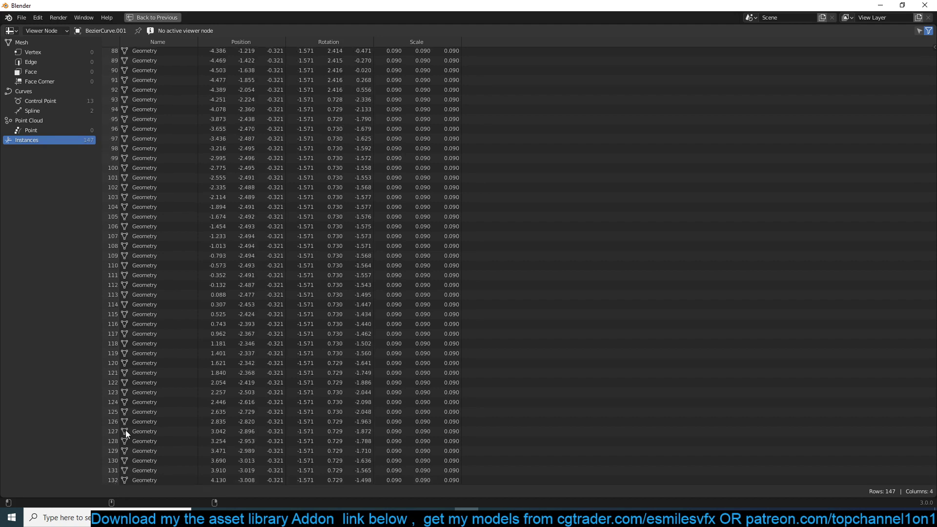
pyautogui.scroll(20, 122, 424)
pyautogui.scroll(8, 117, 410)
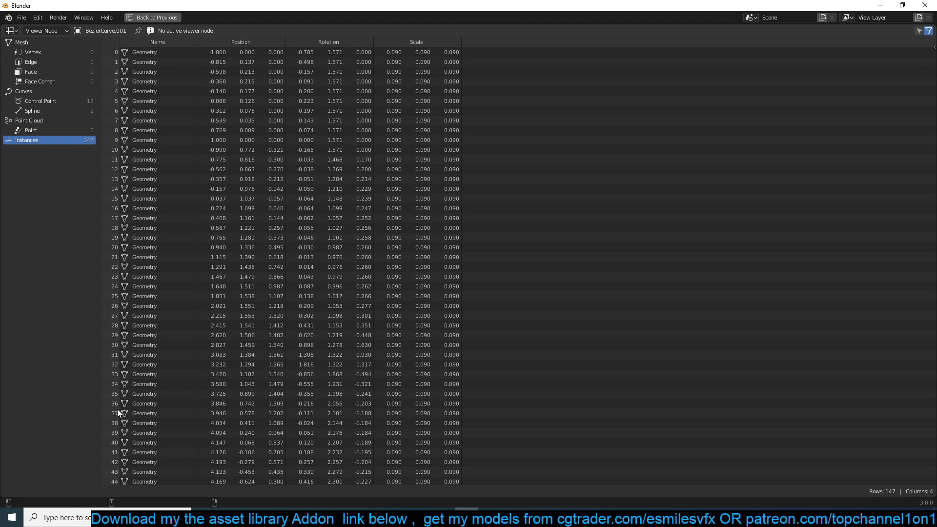
pyautogui.scroll(-20, 175, 361)
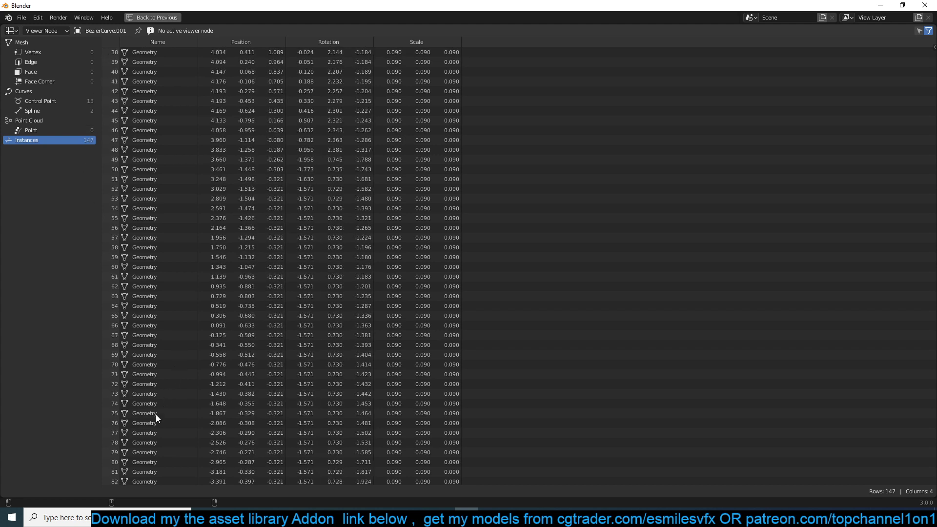
pyautogui.scroll(-8, 147, 429)
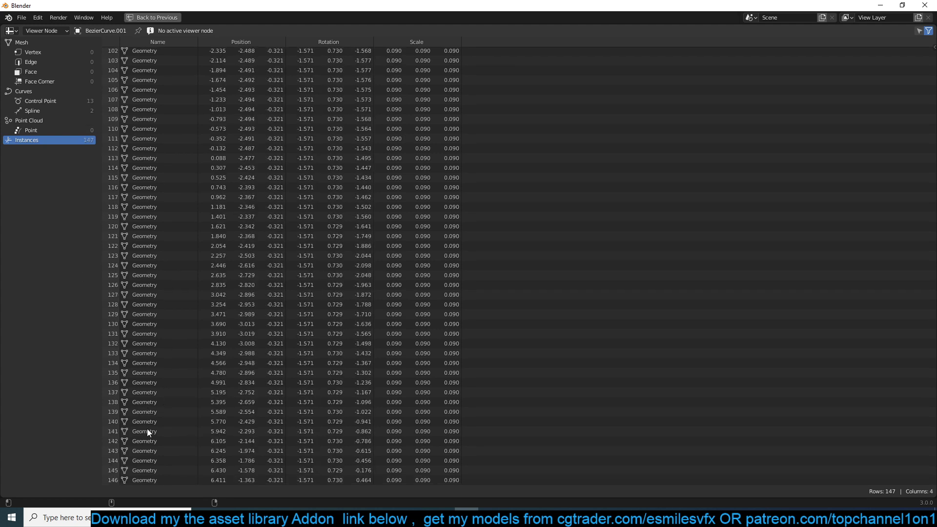
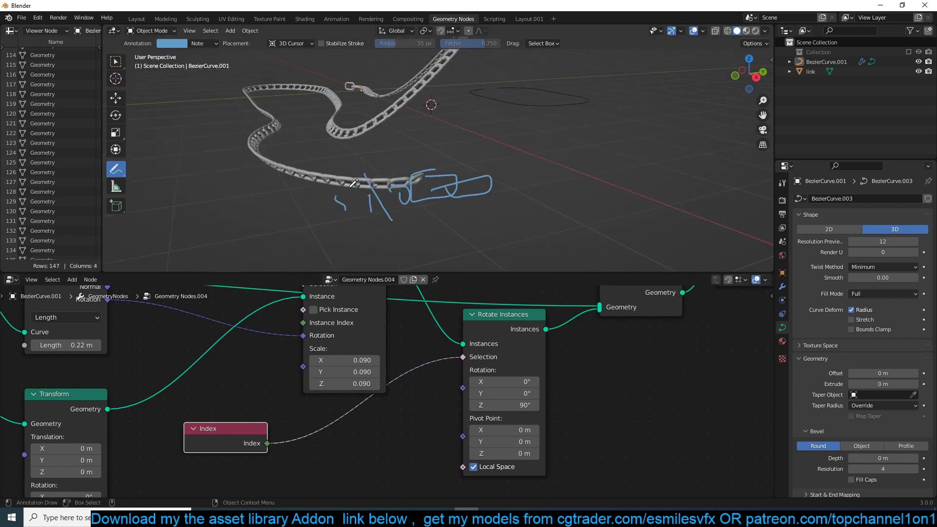
# - Find the start of the chain and circle its first link with an annotation
pyautogui.moveTo(205, 180); pyautogui.dragTo(403, 178, button='middle')
pyautogui.scroll(2, 398, 176)
pyautogui.scroll(3, 276, 201)
pyautogui.keyDown('shift'); pyautogui.moveTo(197, 222); pyautogui.dragTo(263, 110, button='middle'); pyautogui.keyUp('shift')
pyautogui.moveTo(263, 107)
pyautogui.mouseDown()
pyautogui.moveTo(259, 137)
pyautogui.moveTo(248, 120)
pyautogui.mouseUp()
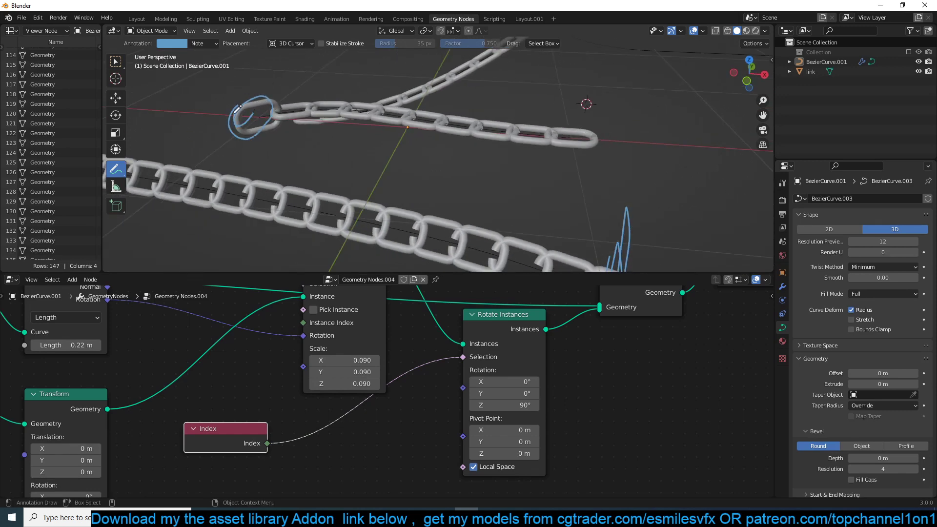
pyautogui.moveTo(274, 126); pyautogui.dragTo(286, 153, button='middle')
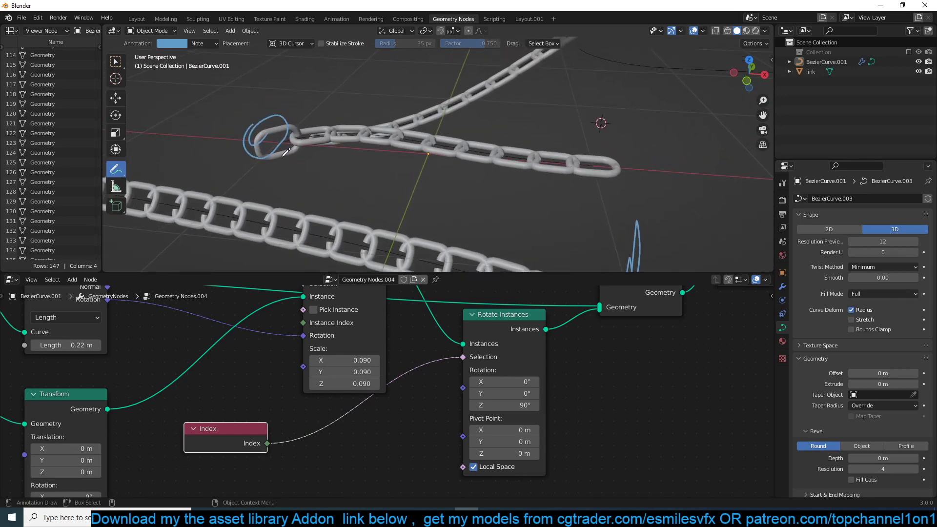
# - Insert a Math node between the Index node and the Selection input of Rotate Instances
pyautogui.moveTo(195, 419); pyautogui.dragTo(243, 405, button='middle')
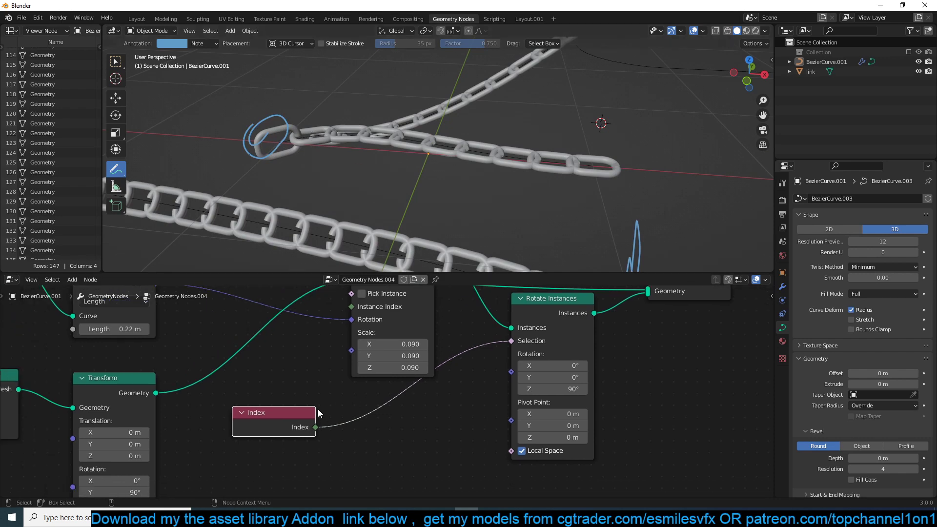
pyautogui.hotkey('shift', 'a')
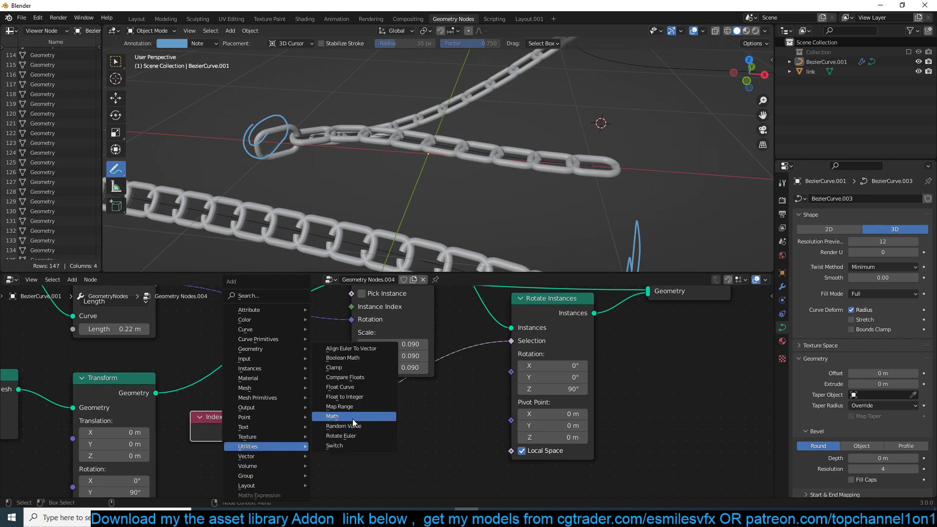
pyautogui.click(357, 413)
pyautogui.click(354, 443)
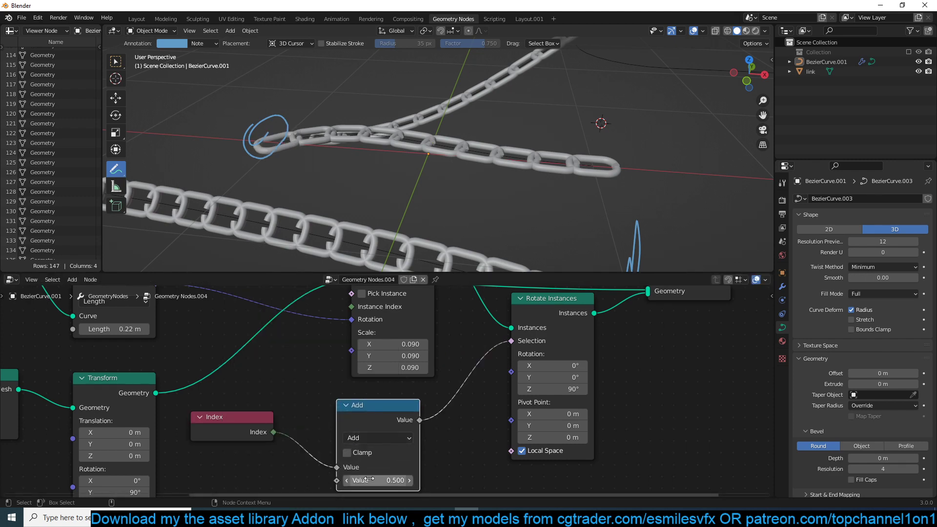
# - Try negative offsets down to -36.4 as the Add node's second value
pyautogui.moveTo(370, 480); pyautogui.dragTo(243, 480)
pyautogui.scroll(-3, 428, 175)
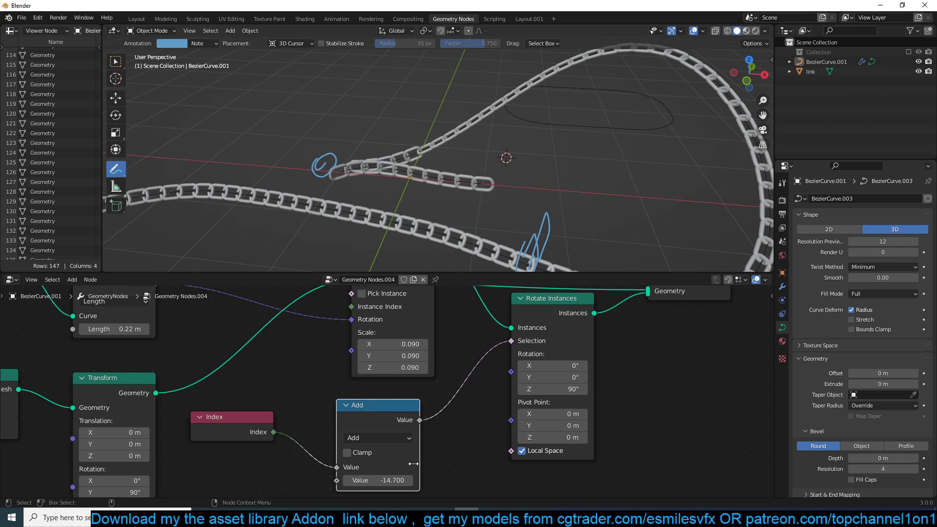
pyautogui.moveTo(385, 480); pyautogui.dragTo(405, 441)
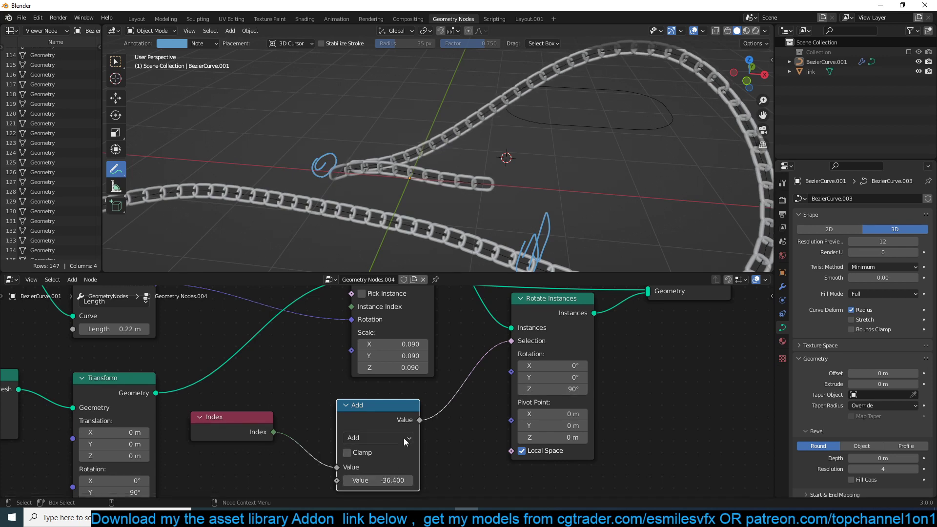
# - Try the Multiply operation in the Math node with its second value reset
pyautogui.click(405, 438)
pyautogui.click(359, 313)
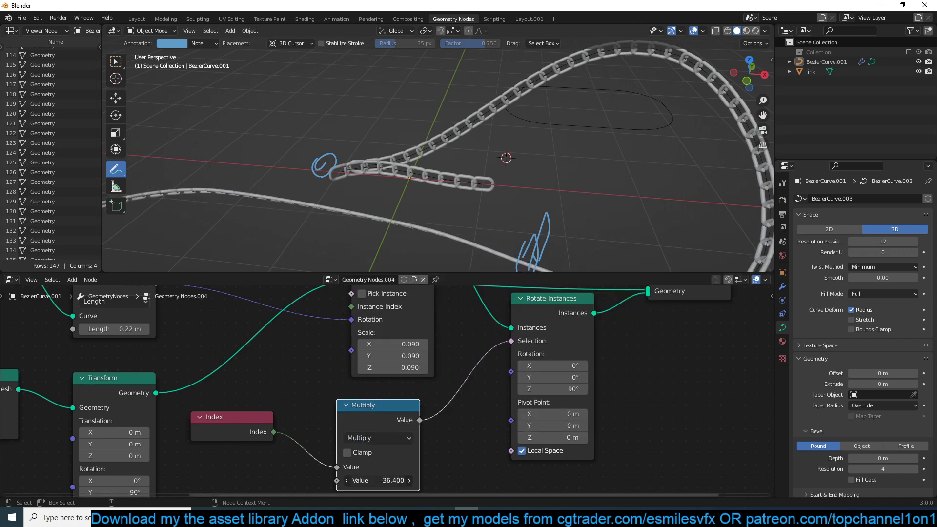
pyautogui.press('BackSpace')
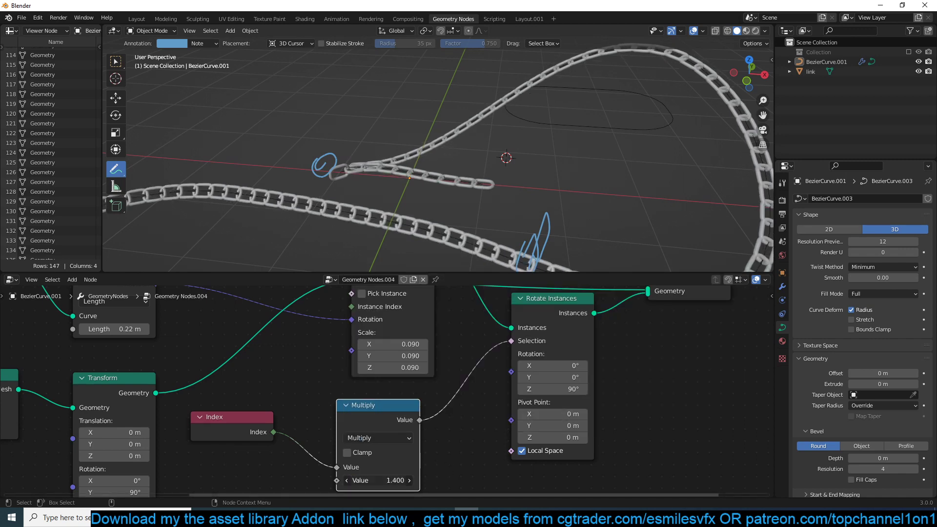
# - Switch the Math node to Subtract and set its second value to 21
pyautogui.click(378, 437)
pyautogui.click(366, 300)
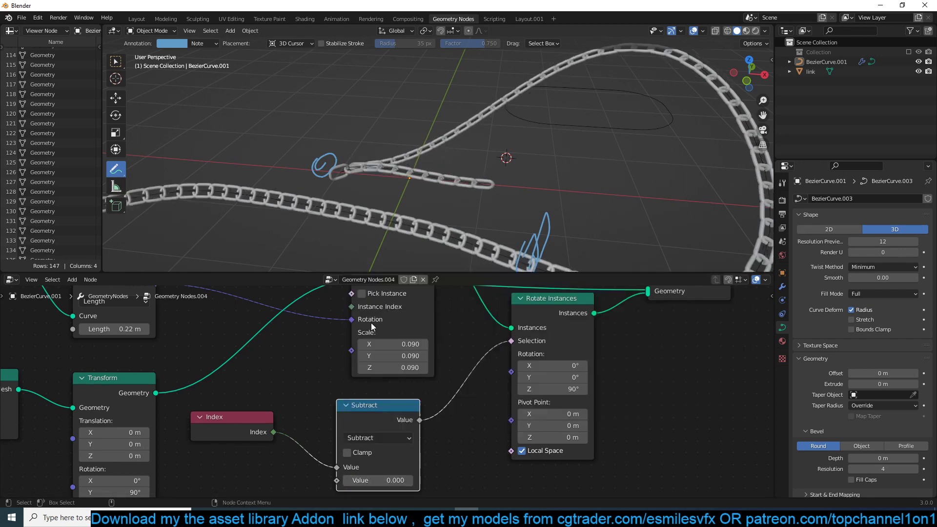
pyautogui.moveTo(378, 480); pyautogui.dragTo(446, 480)
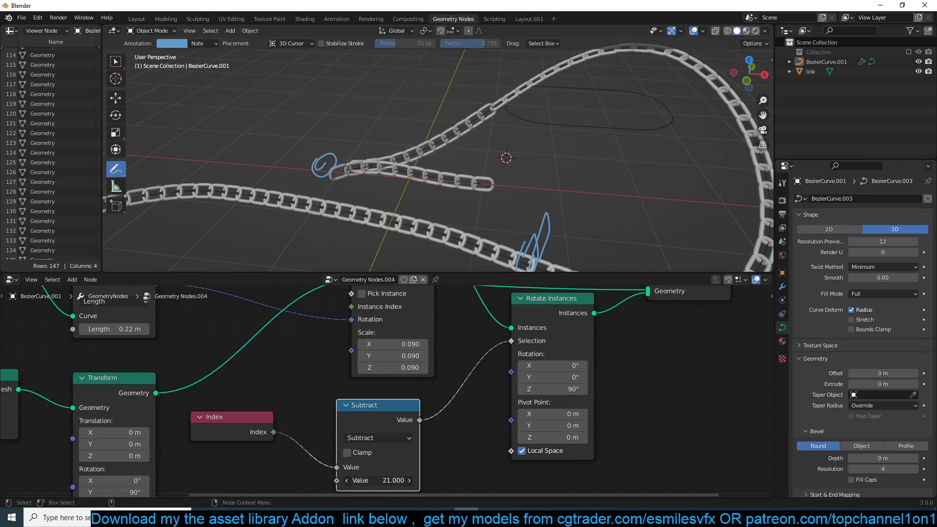
# - Annotate a line along the turned links, number marks above the first ones, and a handwritten note beside the chain
pyautogui.scroll(3, 378, 224)
pyautogui.keyDown('shift'); pyautogui.moveTo(366, 136); pyautogui.dragTo(349, 175, button='middle'); pyautogui.keyUp('shift')
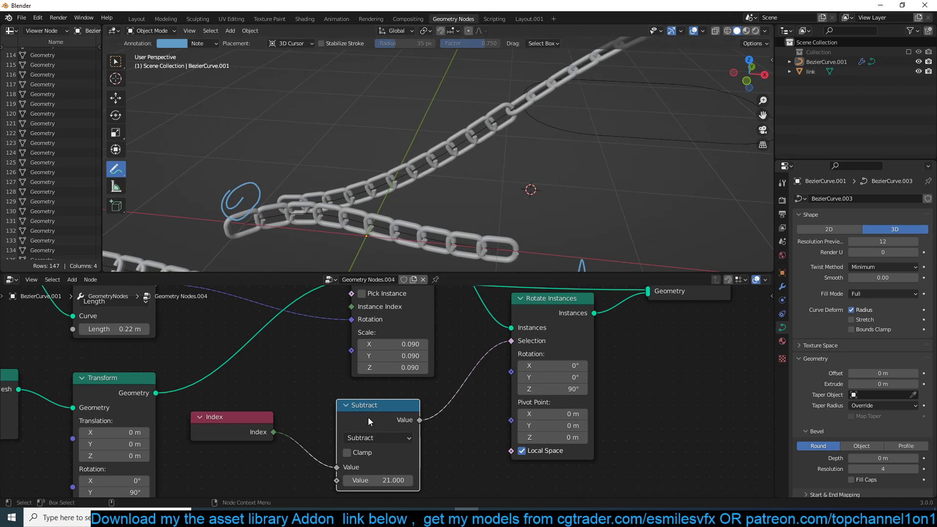
pyautogui.moveTo(288, 198)
pyautogui.mouseDown()
pyautogui.moveTo(408, 174)
pyautogui.moveTo(518, 106)
pyautogui.moveTo(523, 140)
pyautogui.mouseUp()
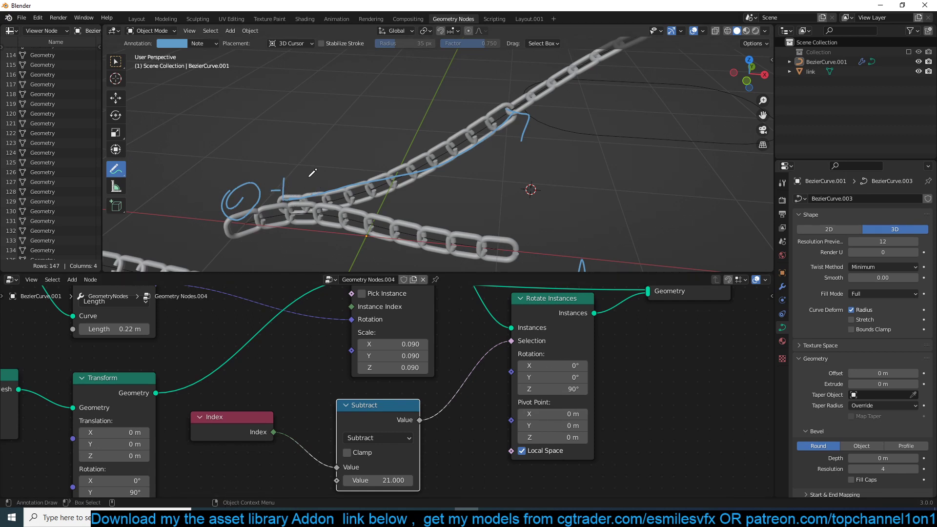
pyautogui.moveTo(326, 186); pyautogui.dragTo(330, 199)
pyautogui.moveTo(296, 174); pyautogui.dragTo(294, 198)
pyautogui.moveTo(496, 211)
pyautogui.mouseDown()
pyautogui.moveTo(540, 188)
pyautogui.moveTo(579, 192)
pyautogui.moveTo(556, 182)
pyautogui.mouseUp()
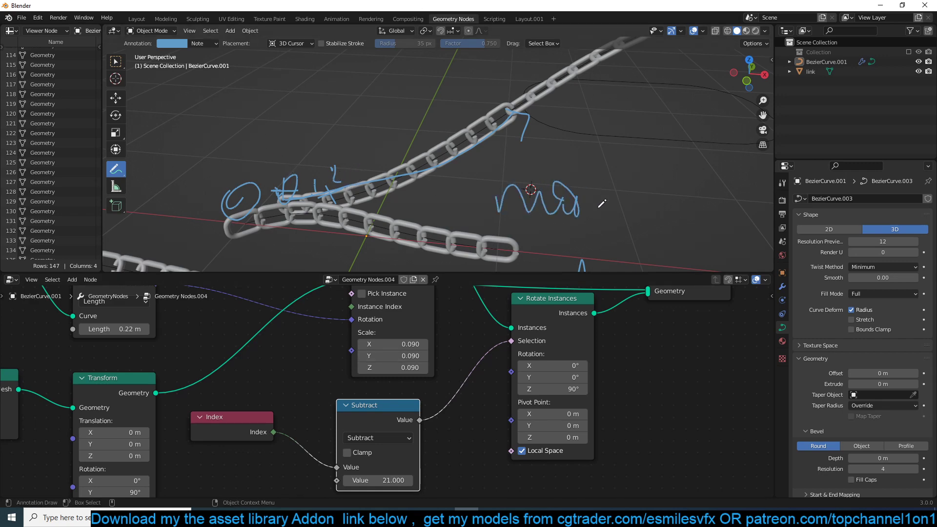
pyautogui.moveTo(594, 209); pyautogui.dragTo(622, 197)
# - Switch the Math node to Modulo and set its second value to 2
pyautogui.scroll(-1, 400, 423)
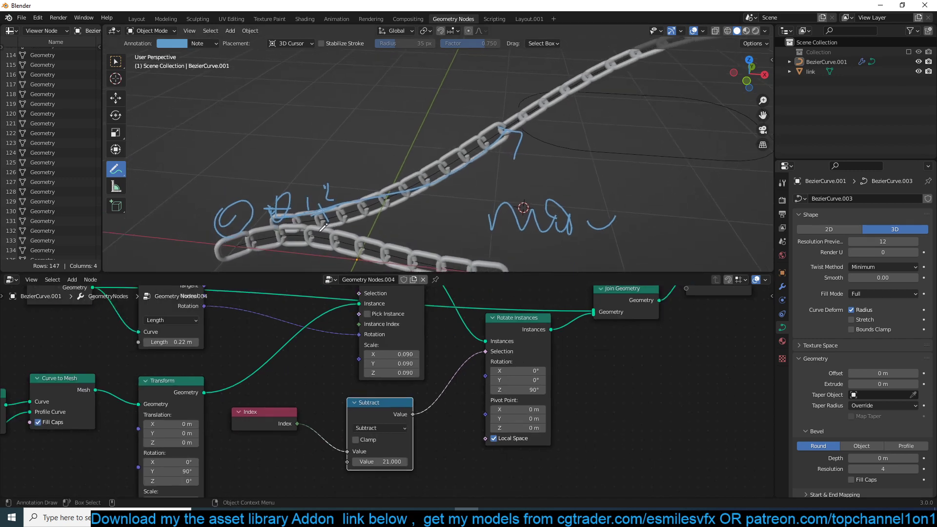
pyautogui.click(388, 427)
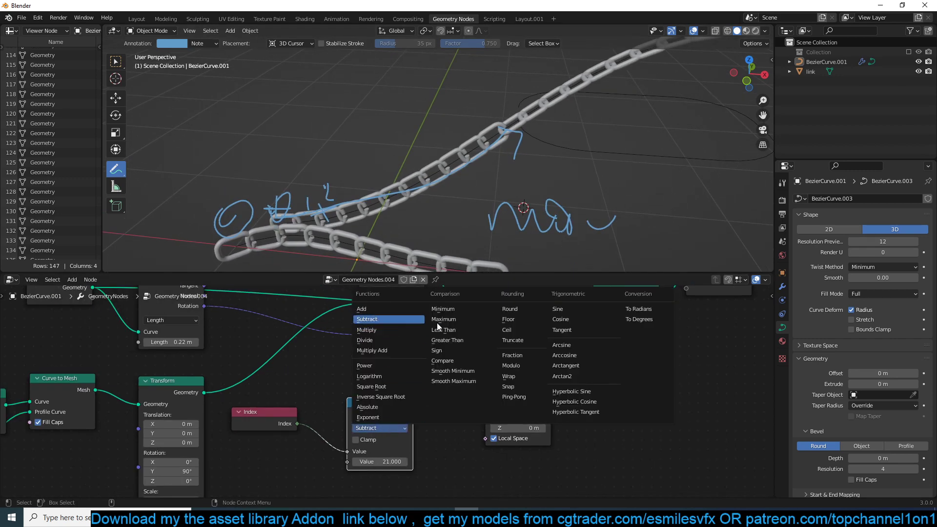
pyautogui.click(529, 365)
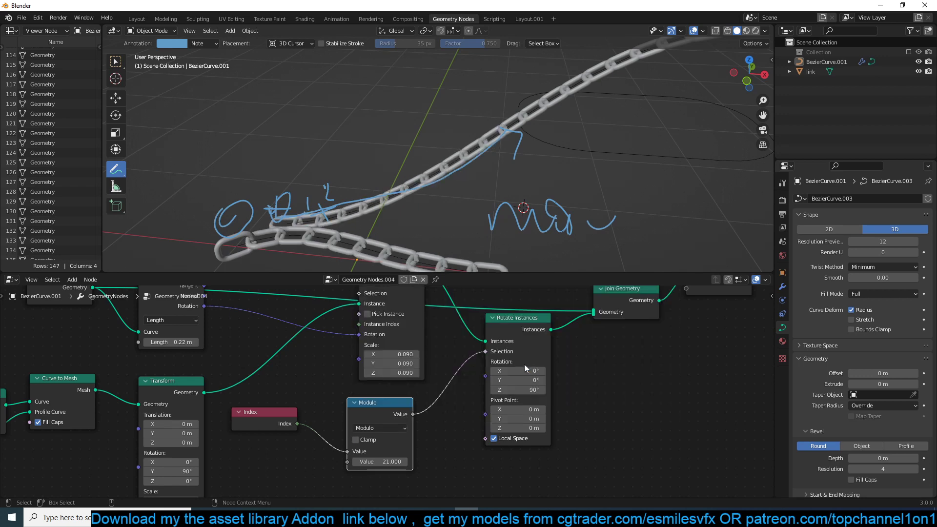
pyautogui.click(390, 461)
pyautogui.write('2')
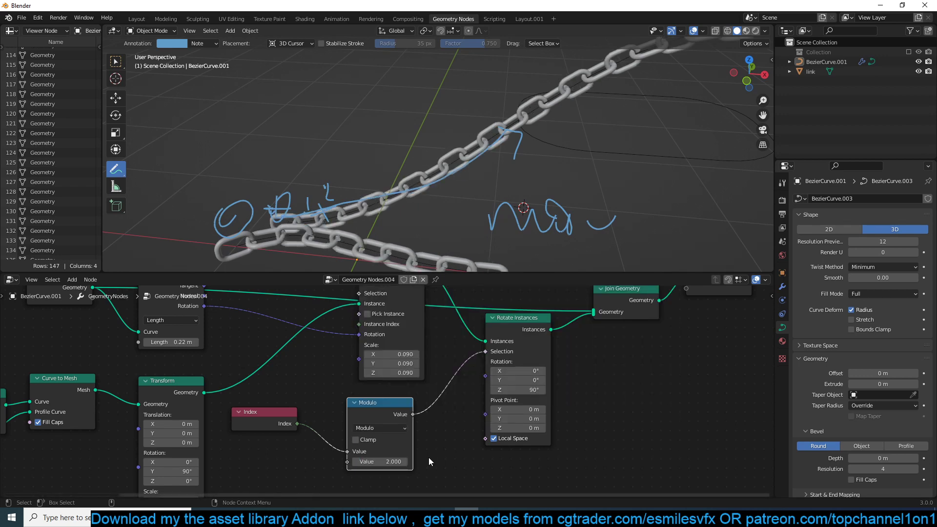
pyautogui.press('Return')
# - Annotate index numbers along the chain, underline the first two, and scribble marks over the first links
pyautogui.moveTo(464, 183); pyautogui.dragTo(458, 190, button='middle')
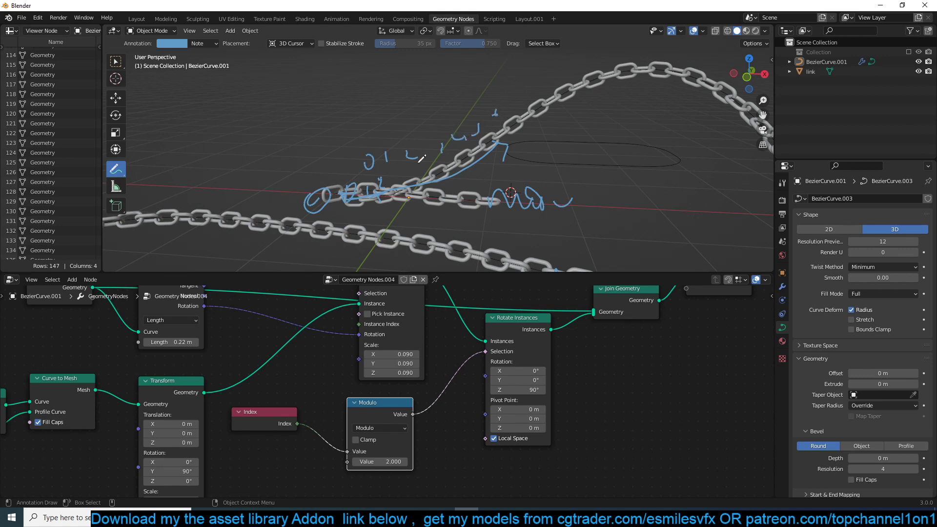
pyautogui.scroll(3, 332, 182)
pyautogui.moveTo(332, 182); pyautogui.dragTo(328, 188, button='middle')
pyautogui.keyDown('shift'); pyautogui.moveTo(257, 177); pyautogui.dragTo(308, 167, button='middle'); pyautogui.keyUp('shift')
pyautogui.scroll(3, 307, 166)
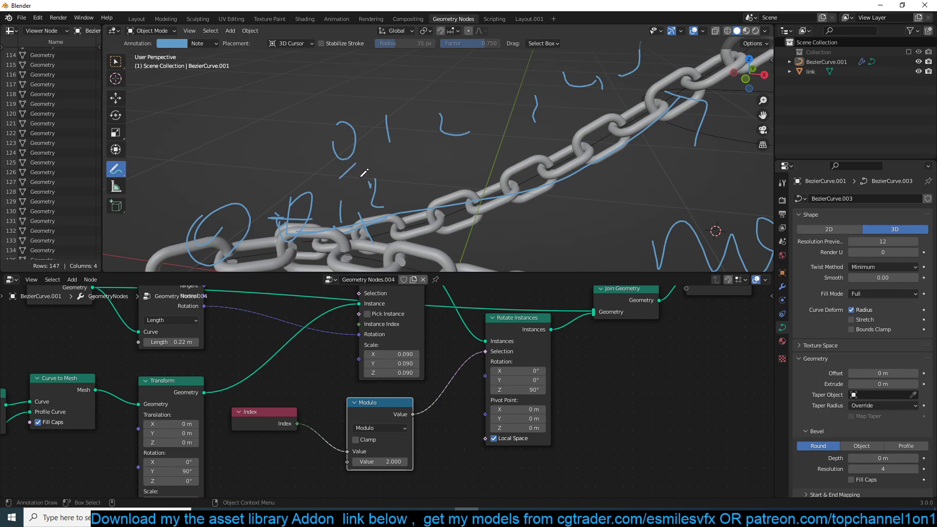
pyautogui.moveTo(362, 175); pyautogui.dragTo(367, 183)
pyautogui.moveTo(359, 183)
pyautogui.mouseDown()
pyautogui.moveTo(346, 189)
pyautogui.moveTo(350, 196)
pyautogui.mouseUp()
pyautogui.moveTo(400, 140); pyautogui.dragTo(364, 169)
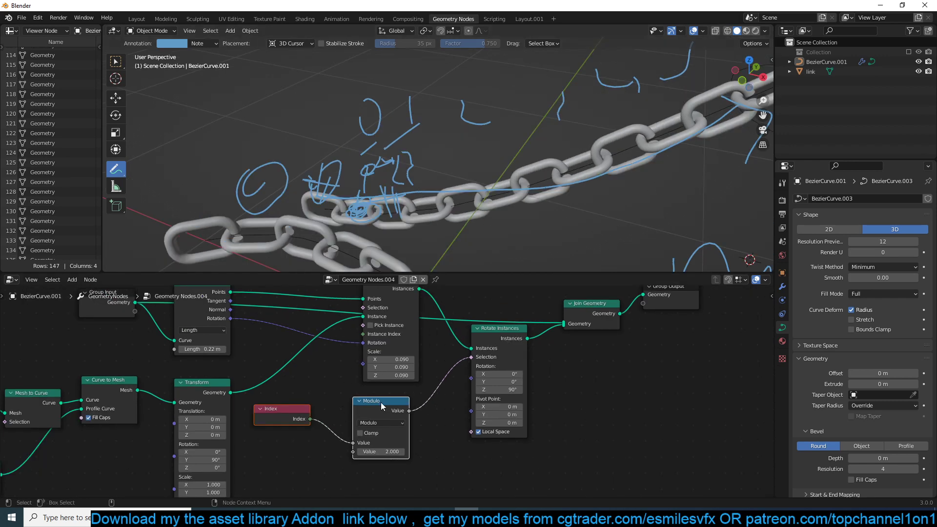
pyautogui.click(381, 403)
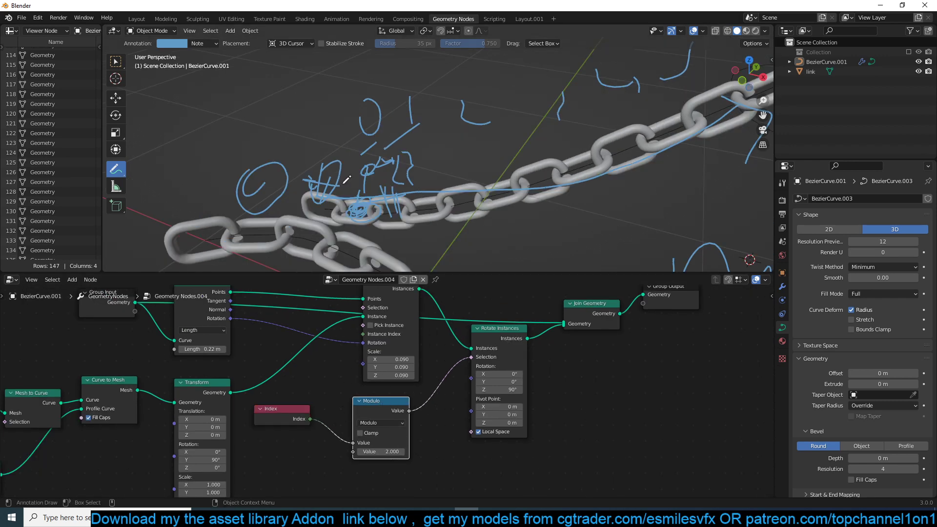
# - Annotate vertical strokes and scribbles over successive links, continuing along the chain to mark every second one
pyautogui.moveTo(331, 179); pyautogui.dragTo(313, 215)
pyautogui.moveTo(368, 166); pyautogui.dragTo(355, 228)
pyautogui.moveTo(398, 157); pyautogui.dragTo(396, 214)
pyautogui.moveTo(433, 148); pyautogui.dragTo(459, 210)
pyautogui.moveTo(323, 198)
pyautogui.mouseDown()
pyautogui.moveTo(323, 179)
pyautogui.moveTo(314, 190)
pyautogui.mouseUp()
pyautogui.moveTo(399, 174); pyautogui.dragTo(413, 197)
pyautogui.moveTo(454, 159); pyautogui.dragTo(478, 169)
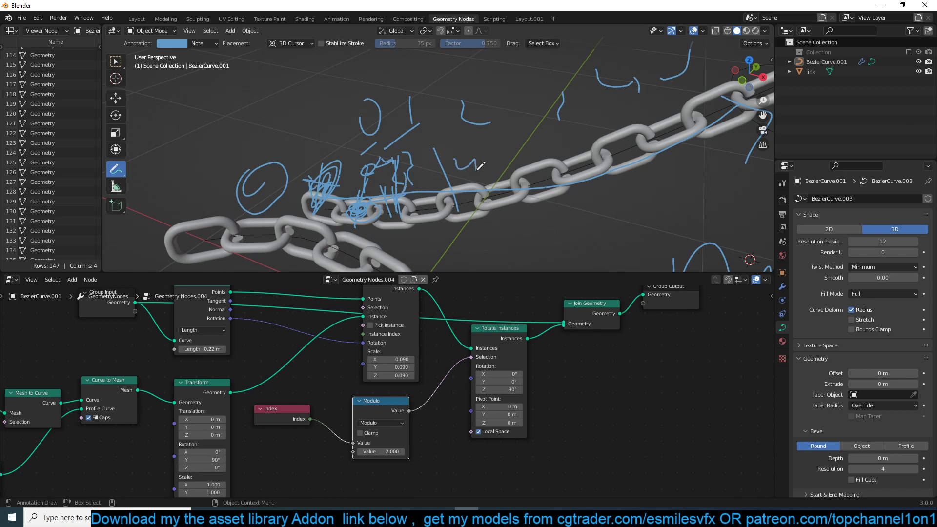
pyautogui.moveTo(541, 131); pyautogui.dragTo(545, 159)
# - Delete the annotation layer to clear all drawn notes, and return to the Move tool
pyautogui.scroll(-8, 614, 157)
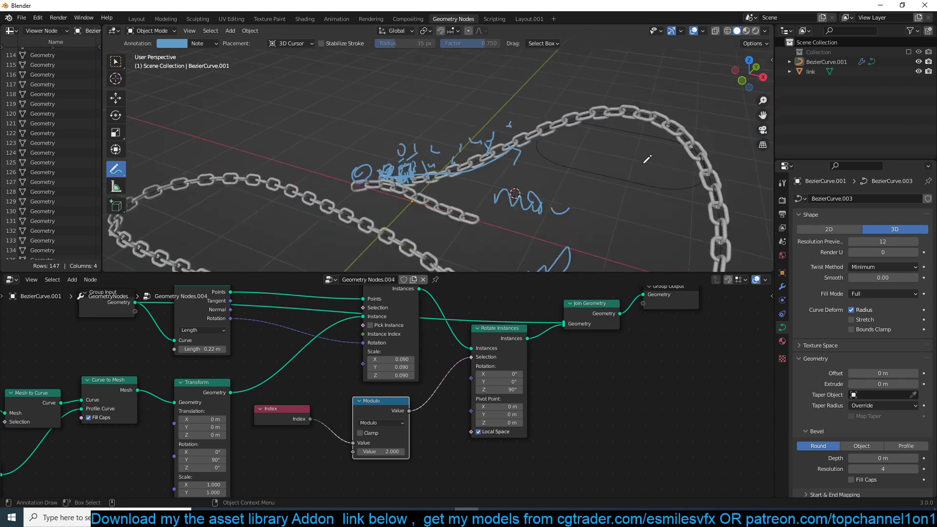
pyautogui.moveTo(612, 167)
pyautogui.mouseDown(button='middle')
pyautogui.moveTo(631, 127)
pyautogui.moveTo(388, 190)
pyautogui.mouseUp(button='middle')
pyautogui.moveTo(493, 178); pyautogui.dragTo(488, 189, button='middle')
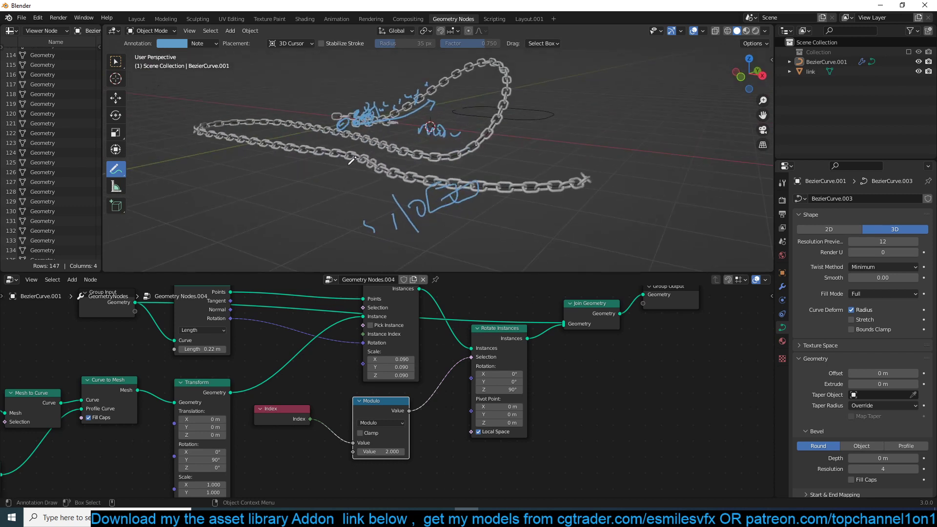
pyautogui.click(214, 44)
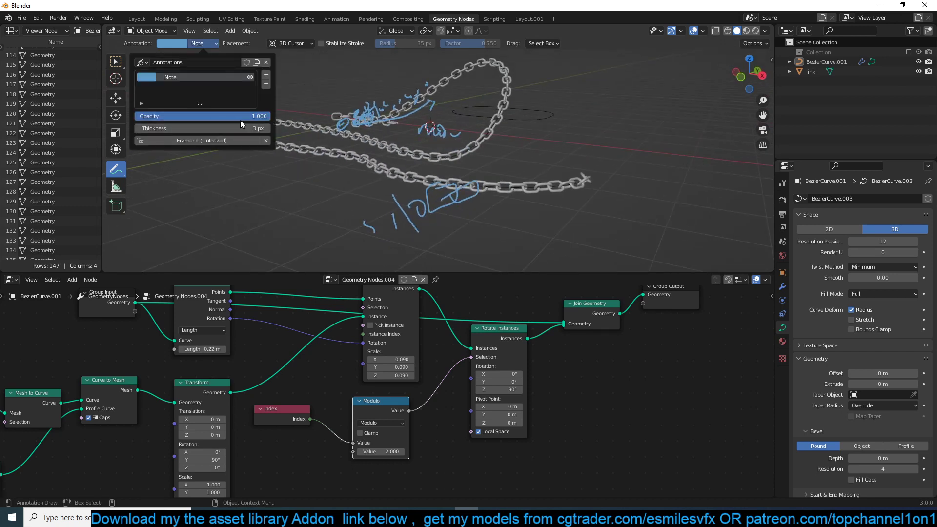
pyautogui.click(266, 86)
pyautogui.click(116, 97)
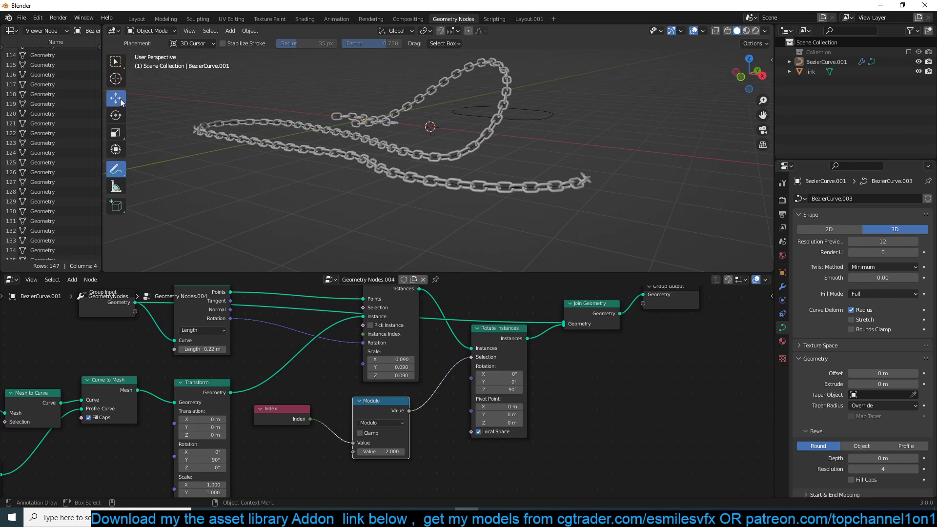
pyautogui.moveTo(303, 110)
pyautogui.mouseDown(button='middle')
pyautogui.moveTo(405, 103)
pyautogui.moveTo(406, 116)
pyautogui.moveTo(454, 123)
pyautogui.moveTo(407, 130)
pyautogui.moveTo(142, 71)
pyautogui.moveTo(122, 156)
pyautogui.mouseUp(button='middle')
# - Select the chain's Bezier curve and enter Edit Mode
pyautogui.click(115, 169)
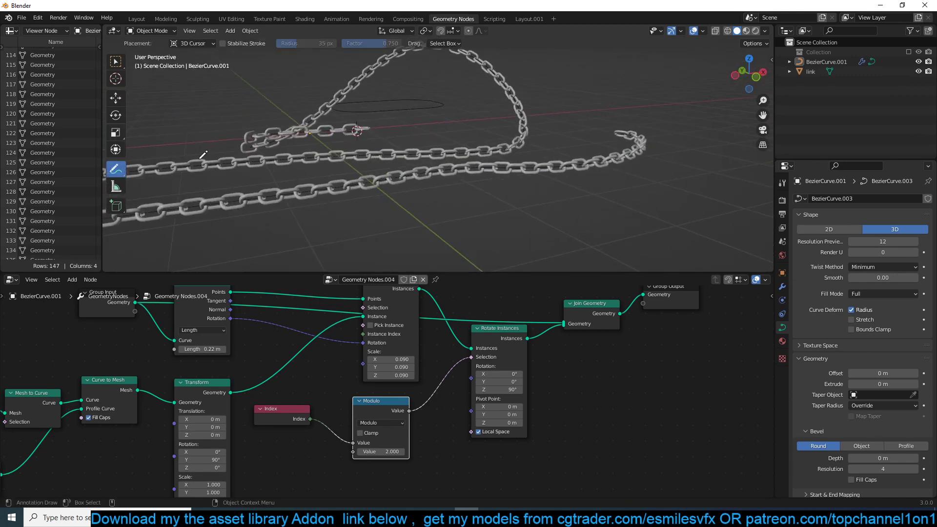
pyautogui.click(114, 97)
pyautogui.click(320, 164)
pyautogui.press('Tab')
pyautogui.scroll(-2, 404, 167)
pyautogui.moveTo(404, 166); pyautogui.dragTo(389, 164, button='middle')
pyautogui.click(340, 142)
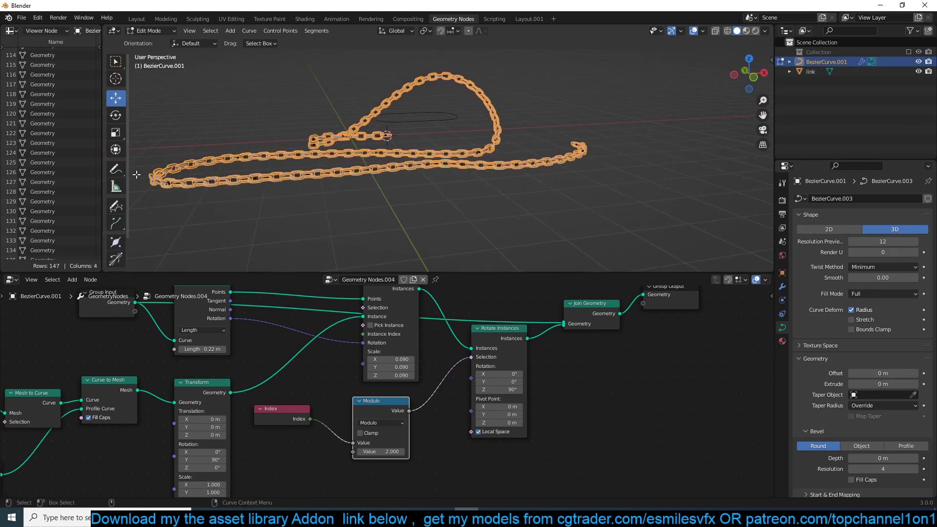
pyautogui.click(116, 169)
pyautogui.moveTo(205, 84)
pyautogui.mouseDown()
pyautogui.moveTo(556, 88)
pyautogui.moveTo(564, 52)
pyautogui.mouseUp()
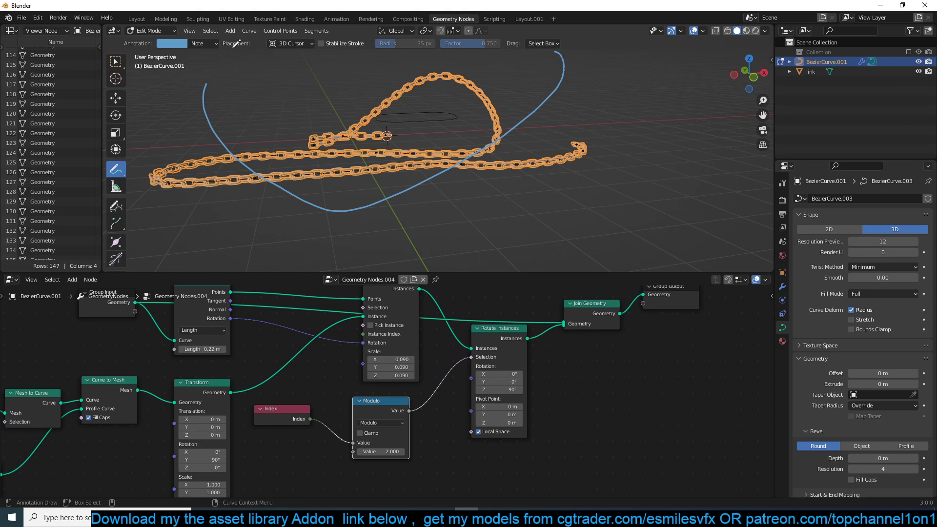
pyautogui.click(210, 45)
pyautogui.click(268, 85)
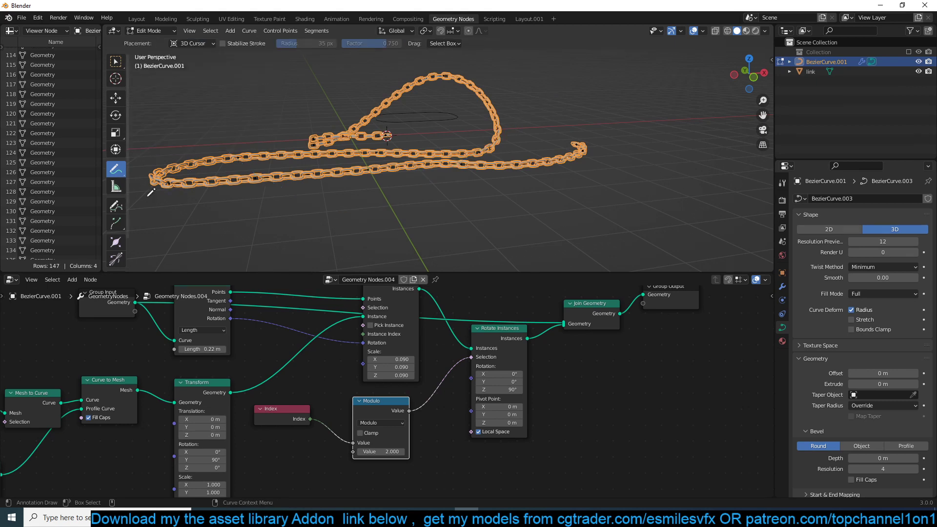
# - Draw a large U-shaped spline and a separate S-shaped spline in the chain curve with the Draw tool
pyautogui.click(115, 205)
pyautogui.moveTo(233, 97)
pyautogui.mouseDown()
pyautogui.moveTo(245, 241)
pyautogui.moveTo(588, 41)
pyautogui.mouseUp()
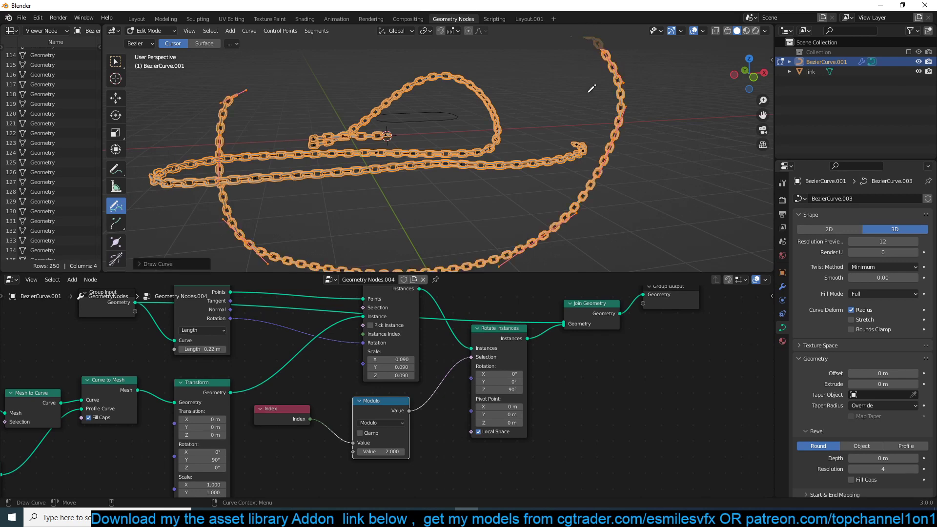
pyautogui.scroll(-4, 592, 91)
pyautogui.moveTo(589, 97); pyautogui.dragTo(555, 119, button='middle')
pyautogui.moveTo(588, 74)
pyautogui.mouseDown()
pyautogui.moveTo(499, 188)
pyautogui.moveTo(486, 186)
pyautogui.mouseUp()
pyautogui.moveTo(344, 179)
pyautogui.mouseDown(button='middle')
pyautogui.moveTo(388, 171)
pyautogui.moveTo(366, 169)
pyautogui.mouseUp(button='middle')
pyautogui.scroll(-5, 226, 154)
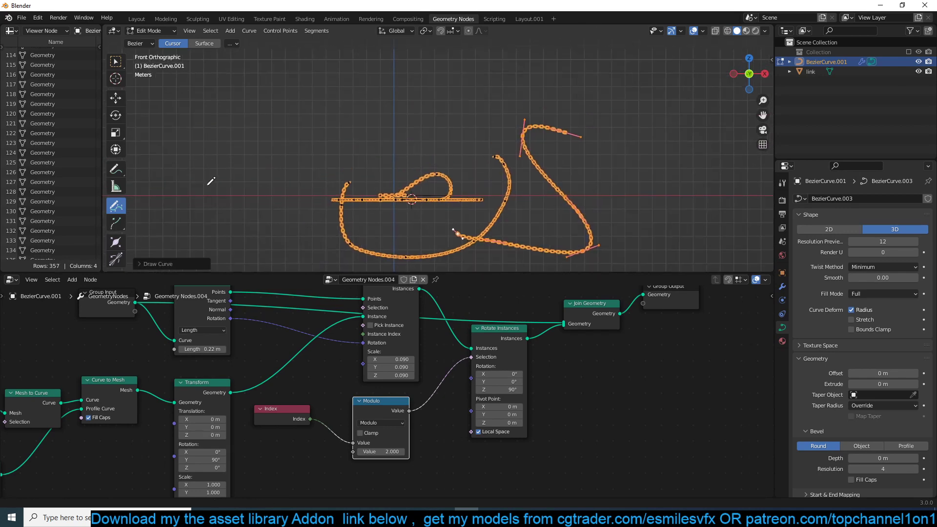
# - Undo a trial stroke and draw freehand splines spelling "Subscribe" above the existing chains in front view
pyautogui.moveTo(163, 152); pyautogui.dragTo(274, 78)
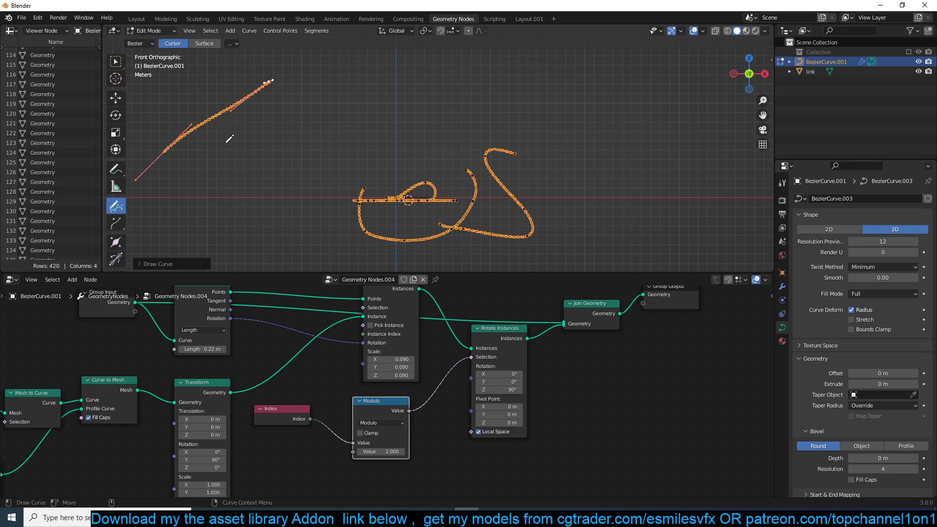
pyautogui.hotkey('ctrl', 'z')
pyautogui.moveTo(225, 108)
pyautogui.mouseDown()
pyautogui.moveTo(151, 173)
pyautogui.moveTo(195, 153)
pyautogui.mouseUp()
pyautogui.moveTo(278, 136); pyautogui.dragTo(320, 110)
pyautogui.moveTo(345, 76); pyautogui.dragTo(352, 151)
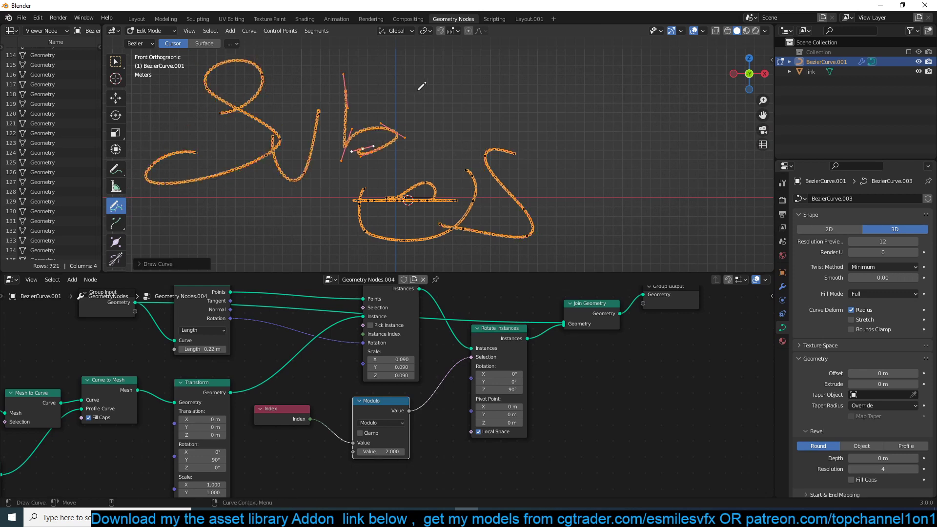
pyautogui.moveTo(421, 86); pyautogui.dragTo(431, 155)
pyautogui.moveTo(506, 80); pyautogui.dragTo(567, 152)
pyautogui.moveTo(566, 113); pyautogui.dragTo(607, 81)
pyautogui.moveTo(612, 84); pyautogui.dragTo(621, 130)
pyautogui.moveTo(653, 64); pyautogui.dragTo(658, 127)
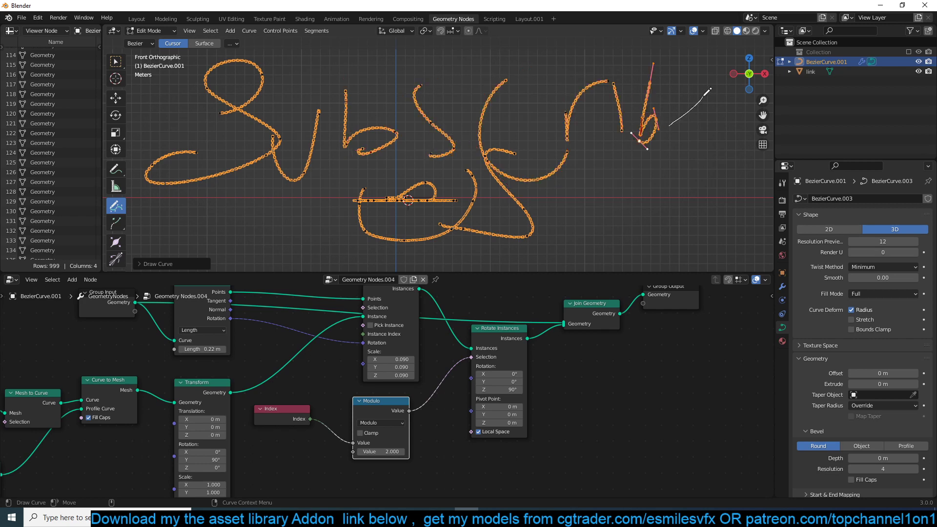
pyautogui.moveTo(703, 96)
pyautogui.mouseDown()
pyautogui.moveTo(669, 141)
pyautogui.moveTo(751, 128)
pyautogui.mouseUp()
pyautogui.scroll(-2, 512, 195)
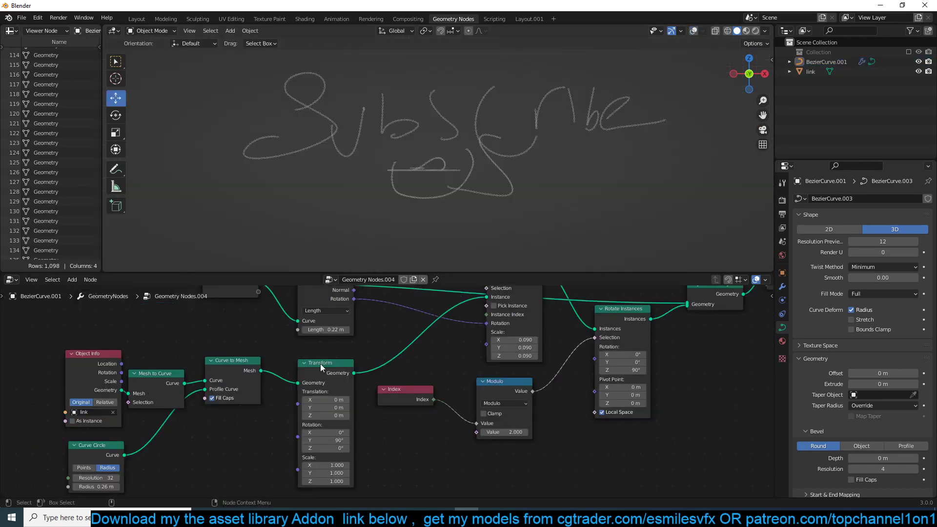
# - Move the Group Input node to the start of the node tree, before the Object Info node
pyautogui.scroll(-7, 321, 364)
pyautogui.moveTo(323, 366); pyautogui.dragTo(359, 365, button='middle')
pyautogui.scroll(6, 358, 365)
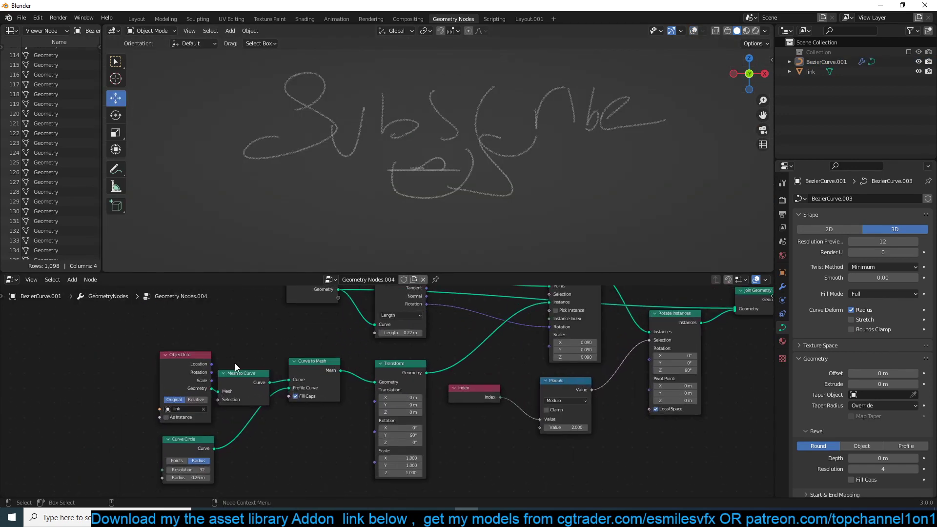
pyautogui.moveTo(235, 363); pyautogui.dragTo(271, 384, button='middle')
pyautogui.moveTo(342, 317); pyautogui.dragTo(105, 353)
pyautogui.scroll(4, 131, 379)
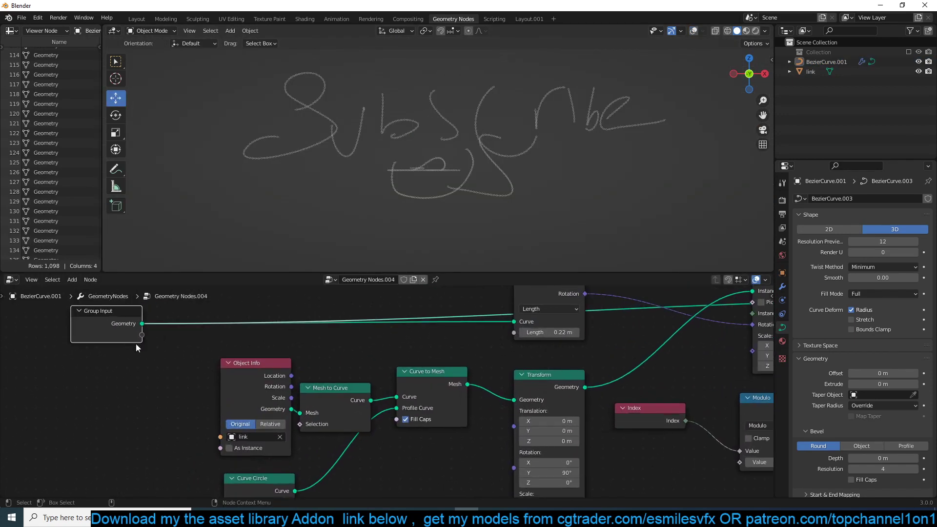
pyautogui.moveTo(174, 400); pyautogui.dragTo(254, 381, button='middle')
pyautogui.scroll(2, 335, 401)
pyautogui.moveTo(335, 401); pyautogui.dragTo(362, 424, button='middle')
pyautogui.scroll(-4, 245, 385)
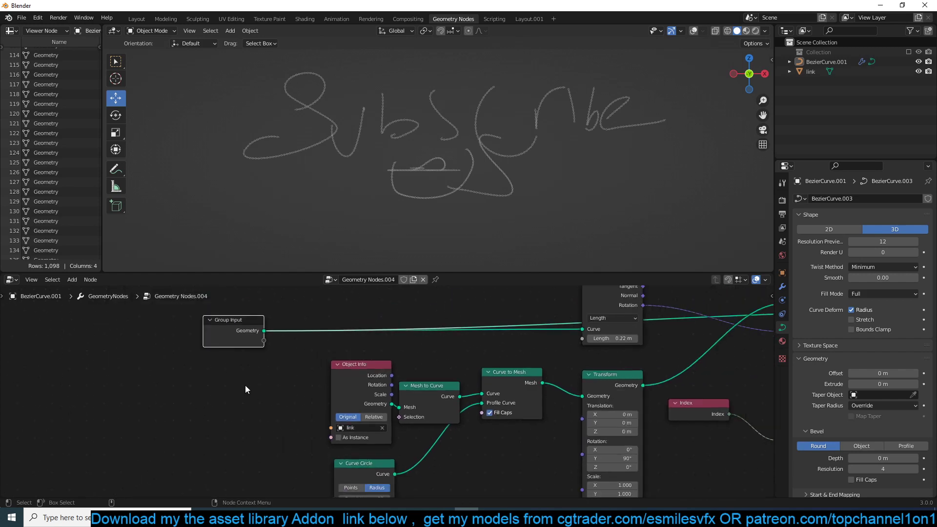
# - Move the Curve Circle node up directly beneath the Object Info node
pyautogui.scroll(3, 287, 404)
pyautogui.scroll(-2, 315, 394)
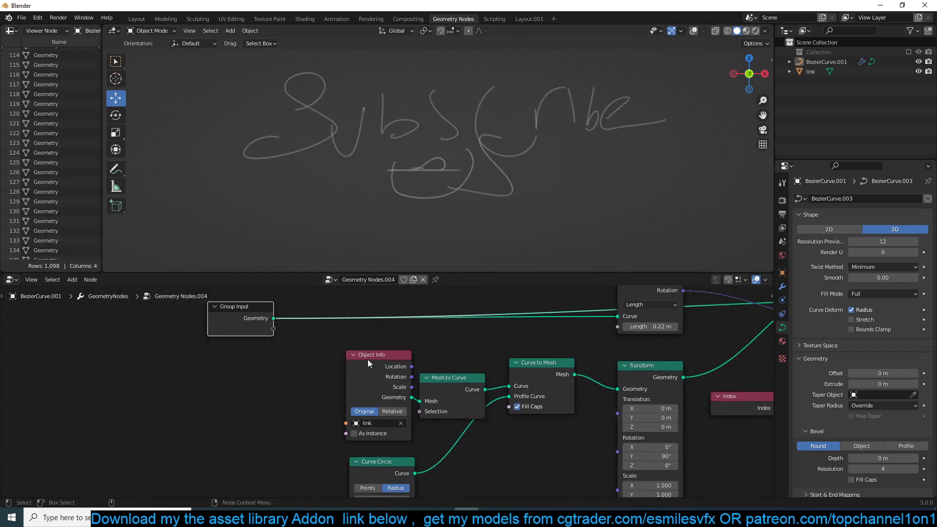
pyautogui.scroll(-1, 368, 359)
pyautogui.moveTo(367, 359); pyautogui.dragTo(391, 330, button='middle')
pyautogui.moveTo(382, 436); pyautogui.dragTo(392, 420)
pyautogui.scroll(4, 392, 419)
pyautogui.scroll(-5, 388, 434)
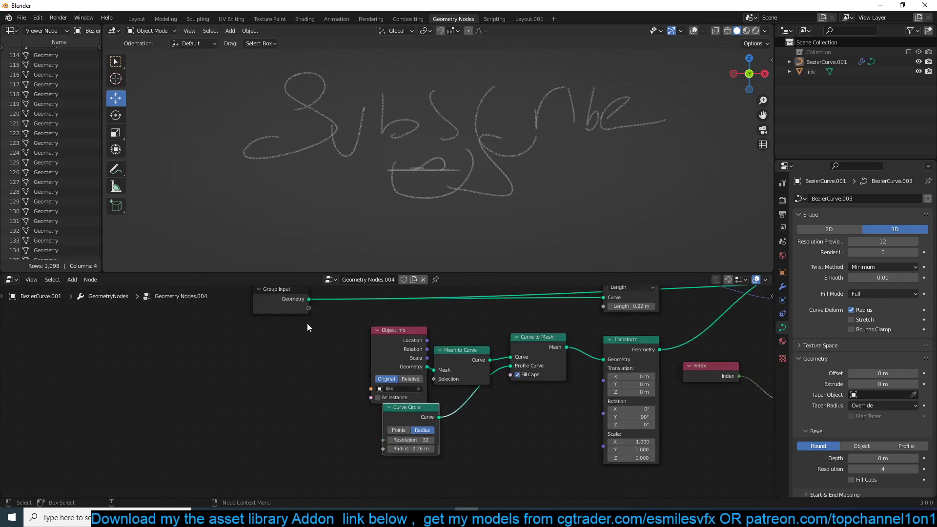
pyautogui.scroll(5, 365, 192)
# - Set the Curve Circle radius to 0.6 m and expose it on the Group Input node
pyautogui.moveTo(409, 448); pyautogui.dragTo(459, 448)
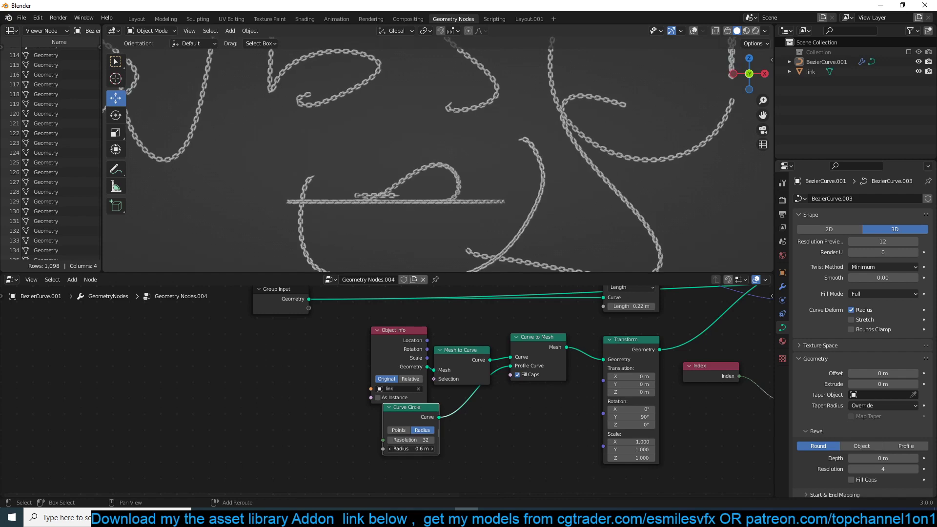
pyautogui.scroll(-3, 368, 438)
pyautogui.moveTo(384, 433); pyautogui.dragTo(296, 350)
# - Rename the node group's Radius input to "chain thikness"
pyautogui.press('n')
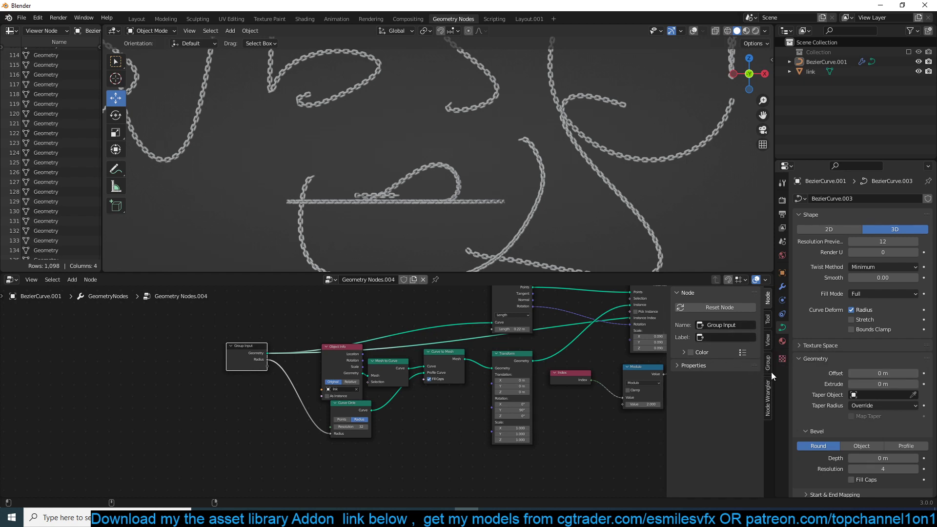
pyautogui.click(768, 363)
pyautogui.click(705, 320)
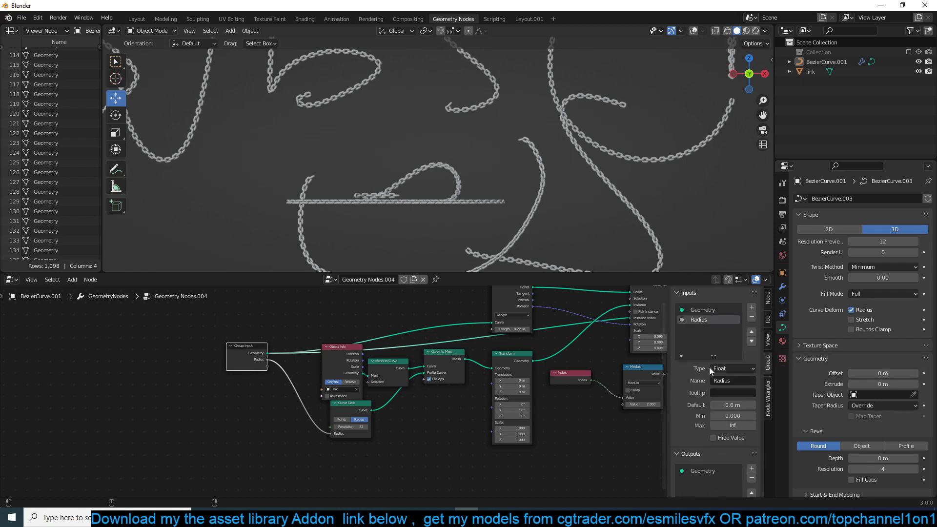
pyautogui.click(731, 381)
pyautogui.write('chain th')
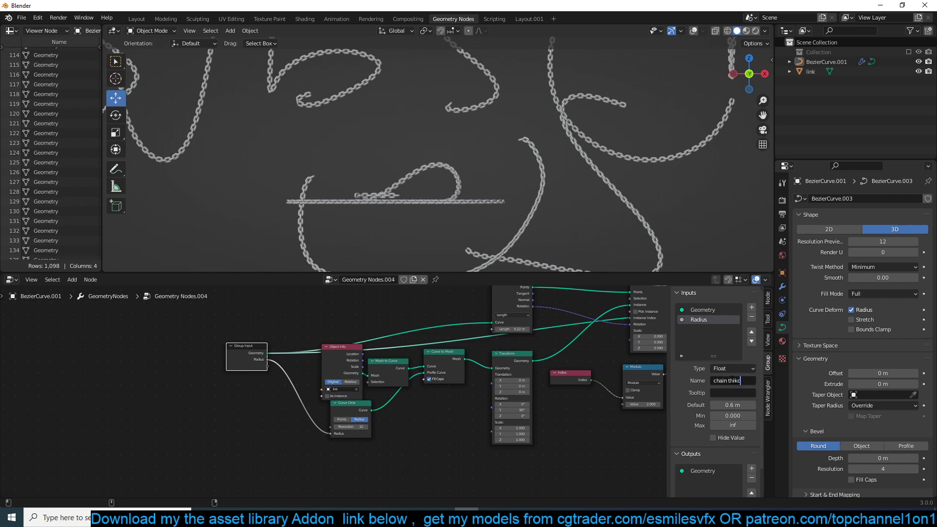
pyautogui.write('ikness')
pyautogui.press('Return')
# - Set the Curve to Points length to 0.28 m and expose it as a group input named "min link dist"
pyautogui.scroll(2, 486, 417)
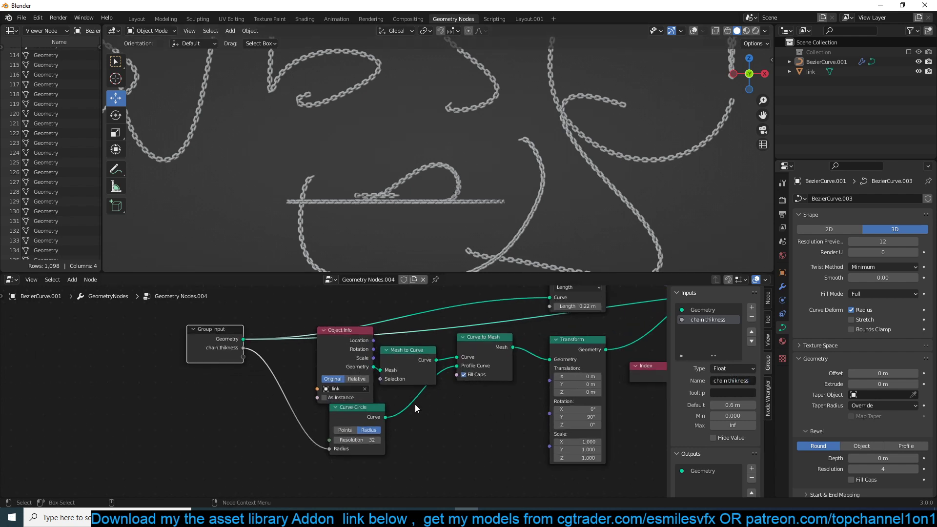
pyautogui.scroll(5, 415, 405)
pyautogui.scroll(-4, 502, 399)
pyautogui.moveTo(493, 399); pyautogui.dragTo(467, 454, button='middle')
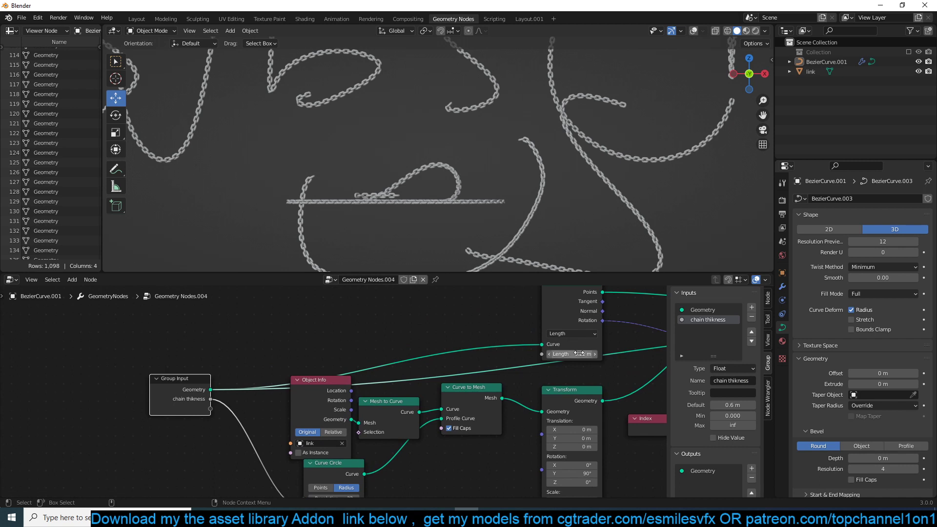
pyautogui.moveTo(579, 353); pyautogui.dragTo(210, 408)
pyautogui.doubleClick(732, 381)
pyautogui.write('min link dis')
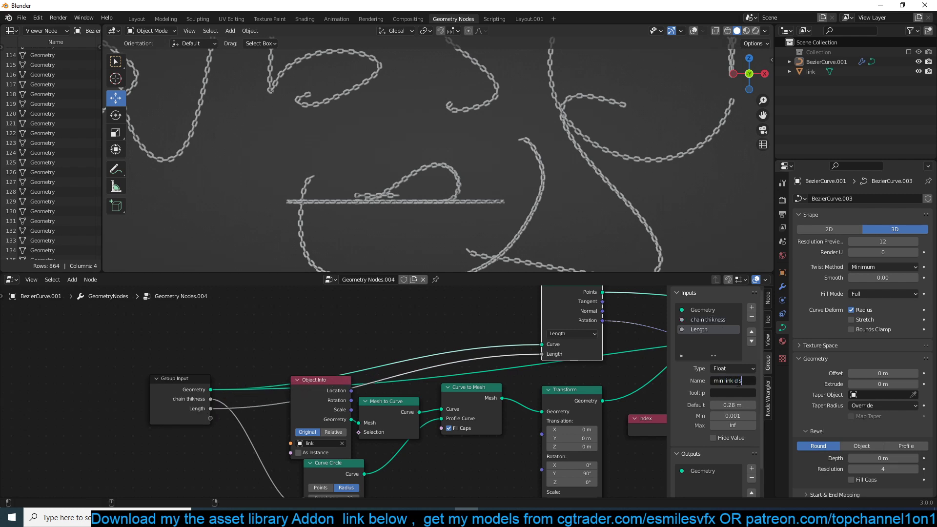
pyautogui.write('t')
pyautogui.press('Return')
# - Set chain thikness to 0.74 m in the curve's GeometryNodes modifier and inspect the links up close
pyautogui.click(782, 286)
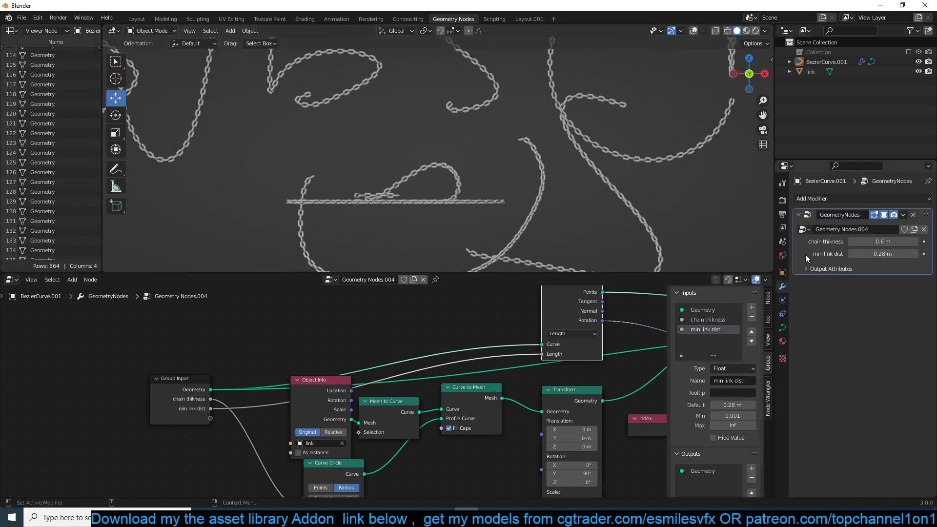
pyautogui.moveTo(881, 242)
pyautogui.mouseDown()
pyautogui.moveTo(910, 241)
pyautogui.moveTo(889, 241)
pyautogui.mouseUp()
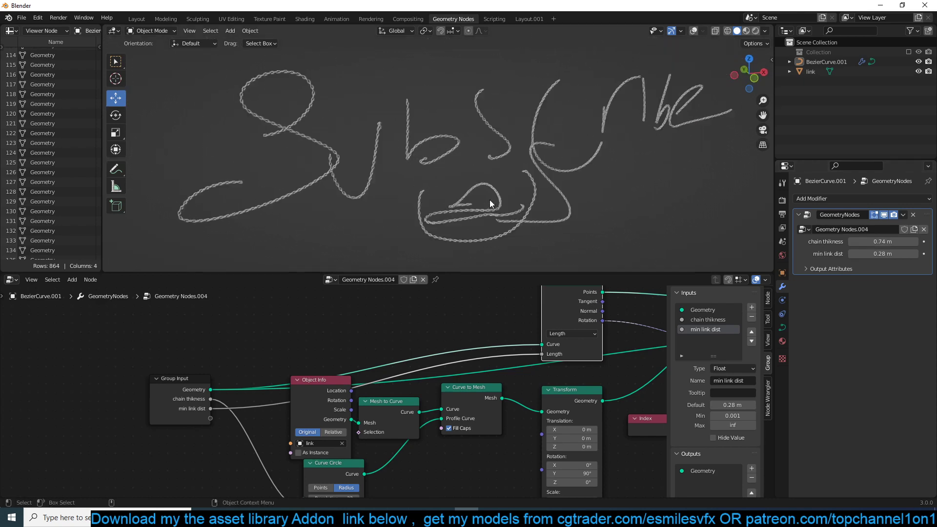
pyautogui.scroll(5, 492, 200)
pyautogui.scroll(-3, 510, 350)
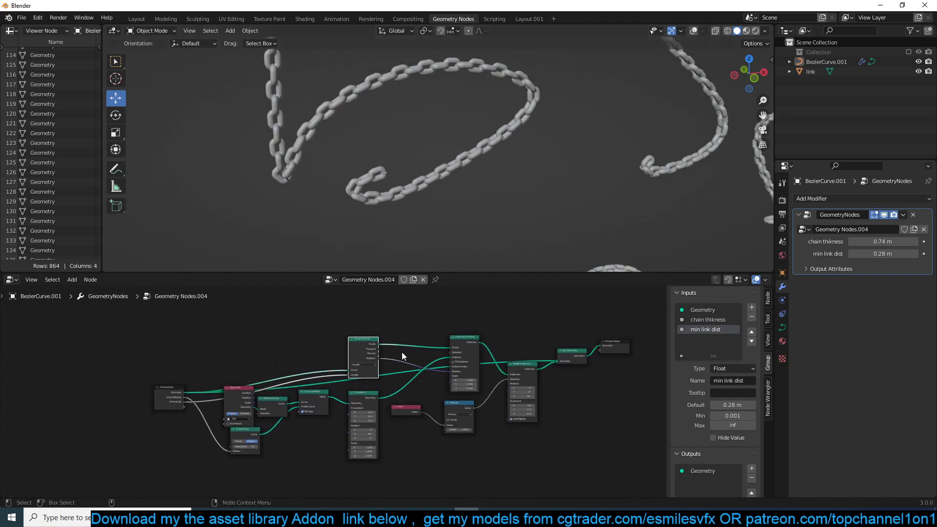
# - Move the Curve to Points node higher in the node tree, clear of the other nodes
pyautogui.moveTo(363, 340); pyautogui.dragTo(359, 311)
pyautogui.scroll(5, 423, 390)
pyautogui.scroll(-1, 532, 253)
pyautogui.scroll(-4, 441, 391)
pyautogui.moveTo(441, 390); pyautogui.dragTo(459, 401, button='middle')
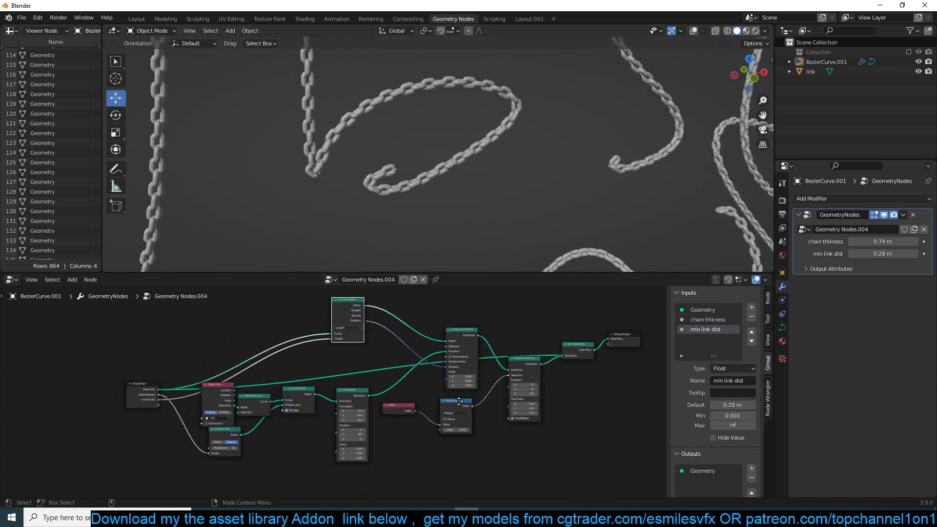
pyautogui.scroll(1, 458, 402)
pyautogui.scroll(-4, 408, 184)
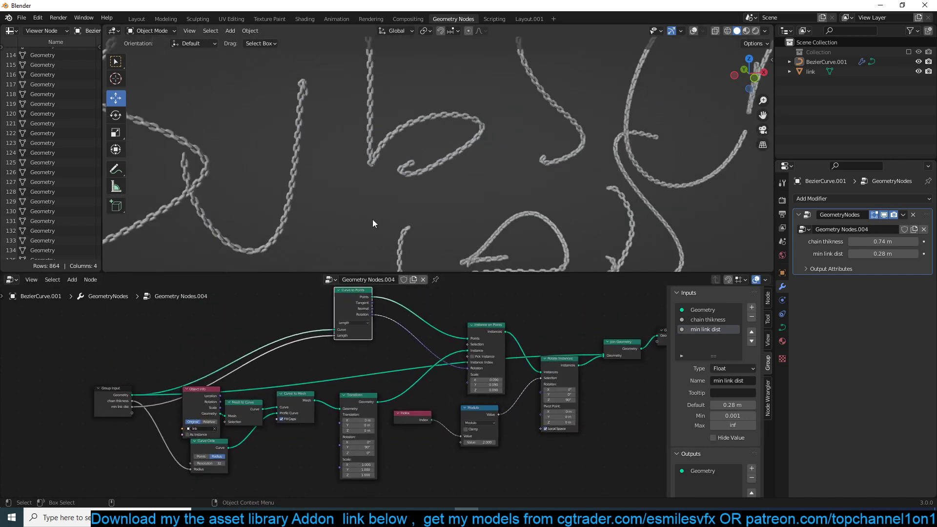